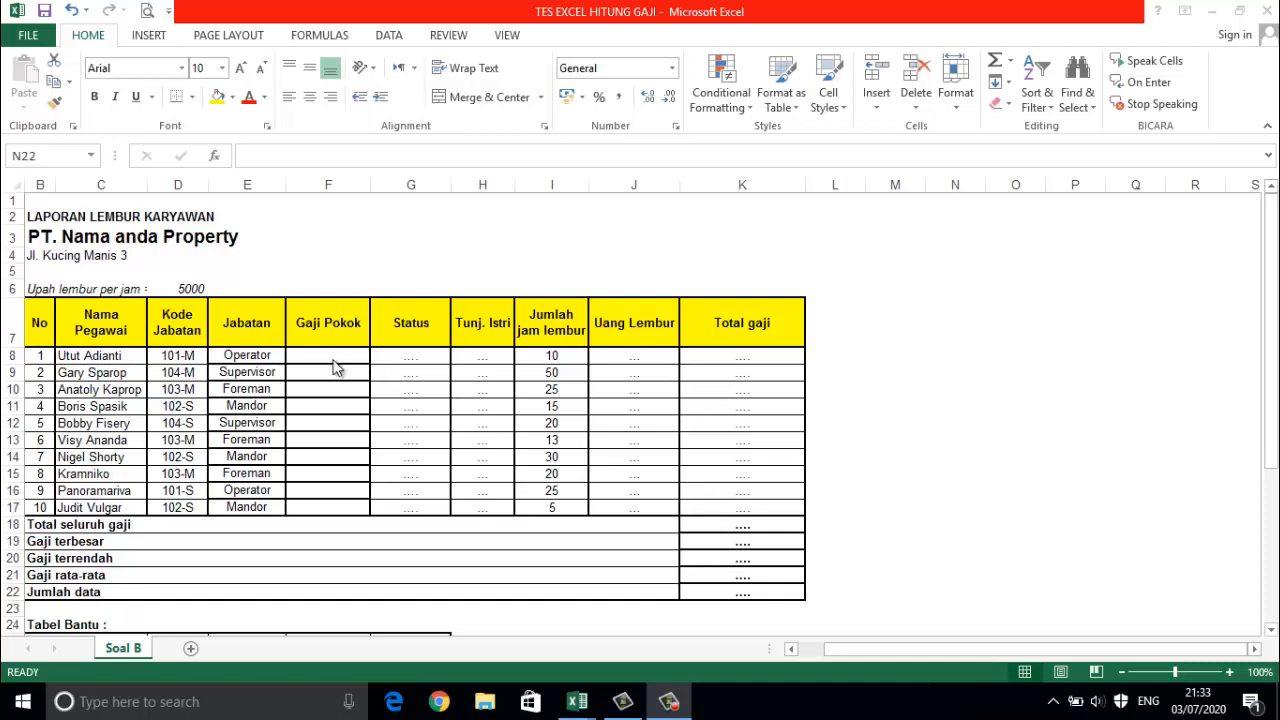
- Copy the Gaji Pokok rules block, cells B30:F35, from the notes below the payroll table
{"action": "scroll", "coordinate": [335, 368], "scroll_direction": "down", "scroll_amount": 2}
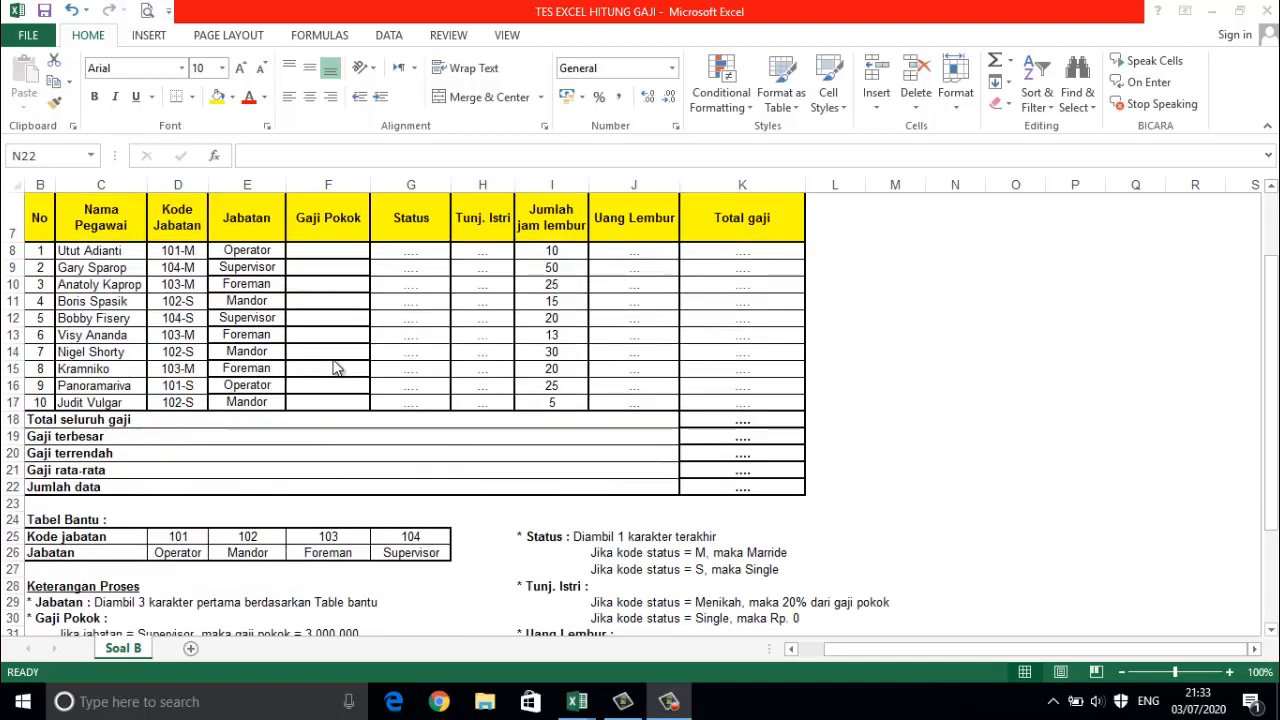
{"action": "left_click", "coordinate": [327, 249]}
{"action": "scroll", "coordinate": [328, 294], "scroll_direction": "down", "scroll_amount": 2}
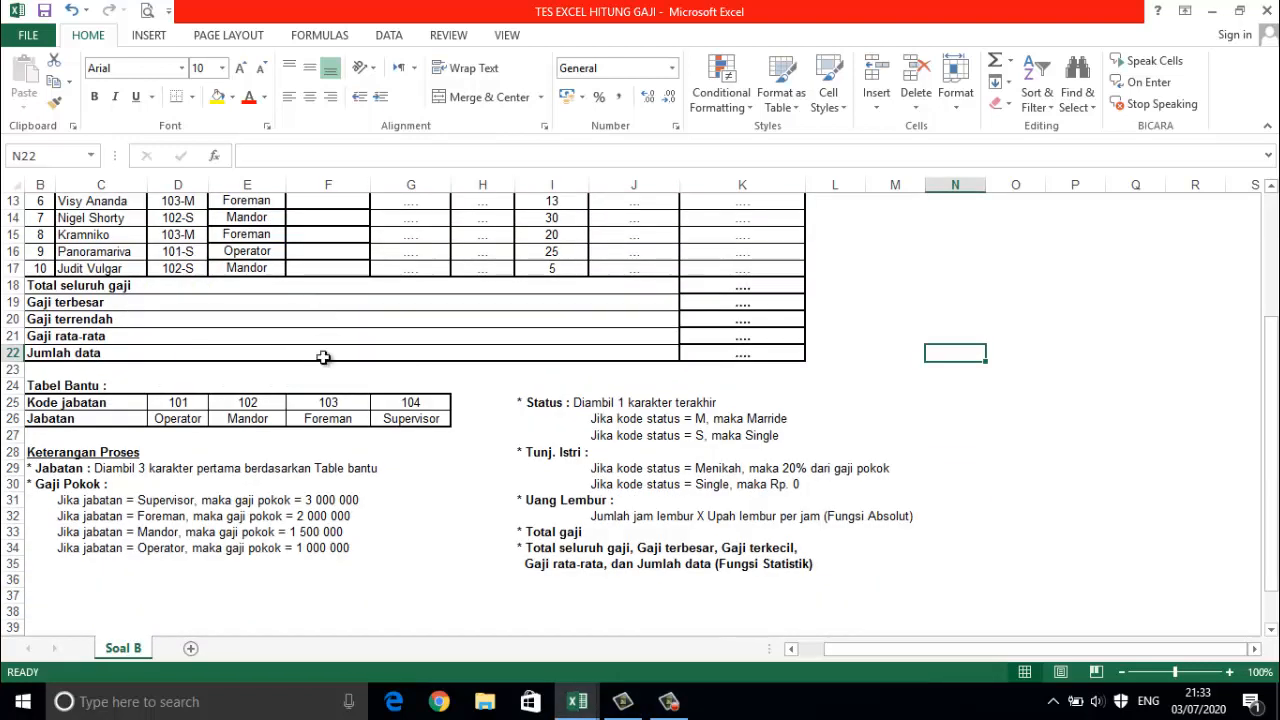
{"action": "left_click_drag", "start_coordinate": [58, 485], "coordinate": [245, 540]}
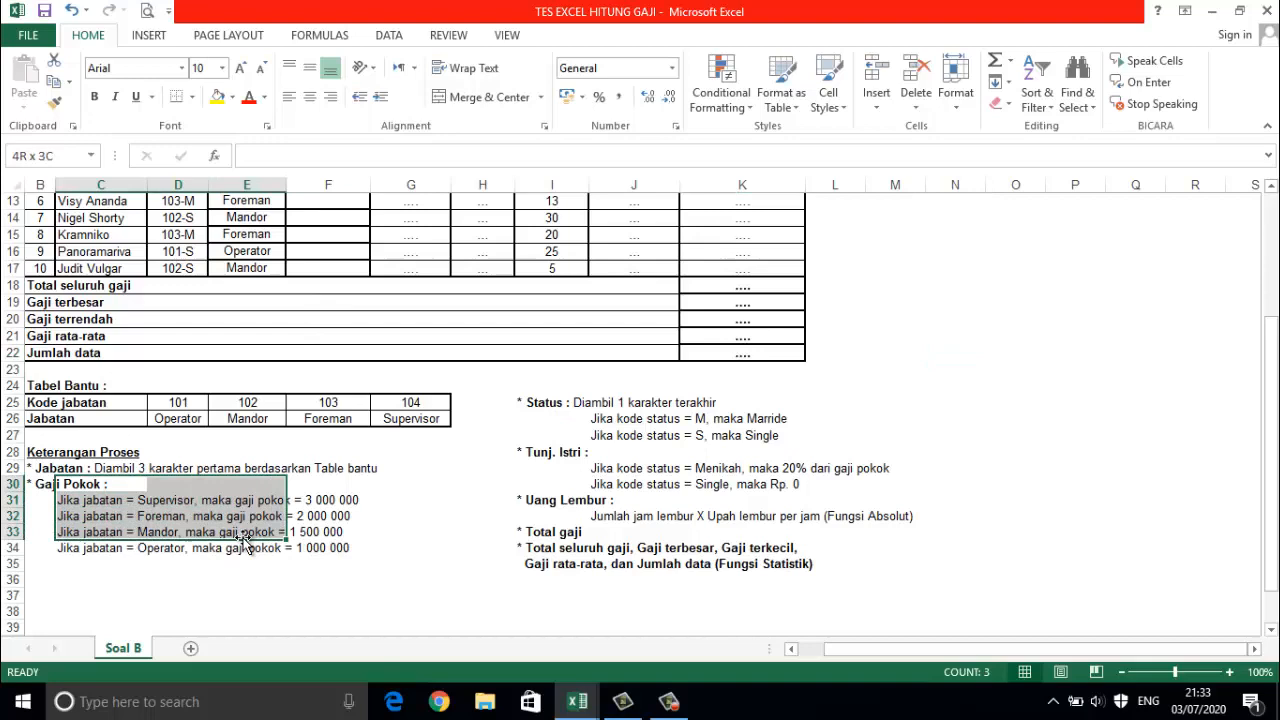
{"action": "left_click", "coordinate": [37, 485]}
{"action": "left_click_drag", "start_coordinate": [37, 485], "coordinate": [340, 565]}
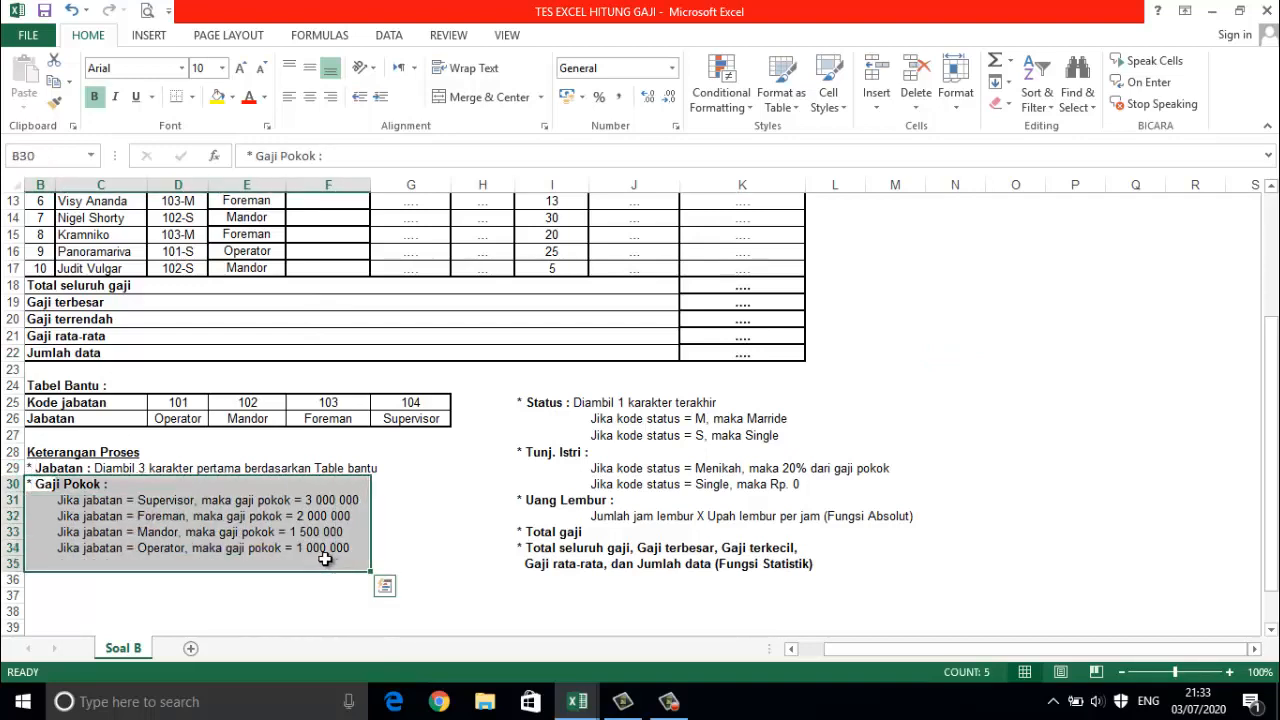
{"action": "right_click", "coordinate": [160, 538]}
{"action": "left_click", "coordinate": [205, 186]}
- Paste the copied Gaji Pokok rules at cell M9, beside the payroll table
{"action": "scroll", "coordinate": [286, 229], "scroll_direction": "up", "scroll_amount": 4}
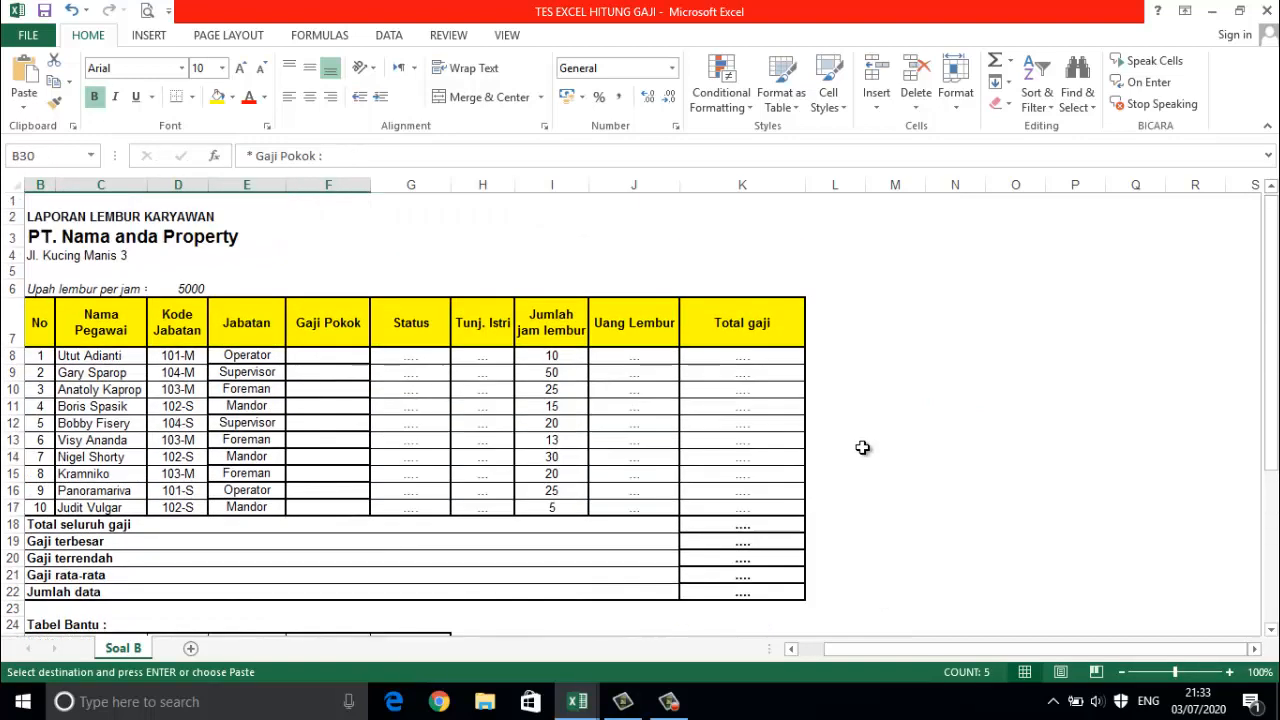
{"action": "left_click", "coordinate": [878, 377]}
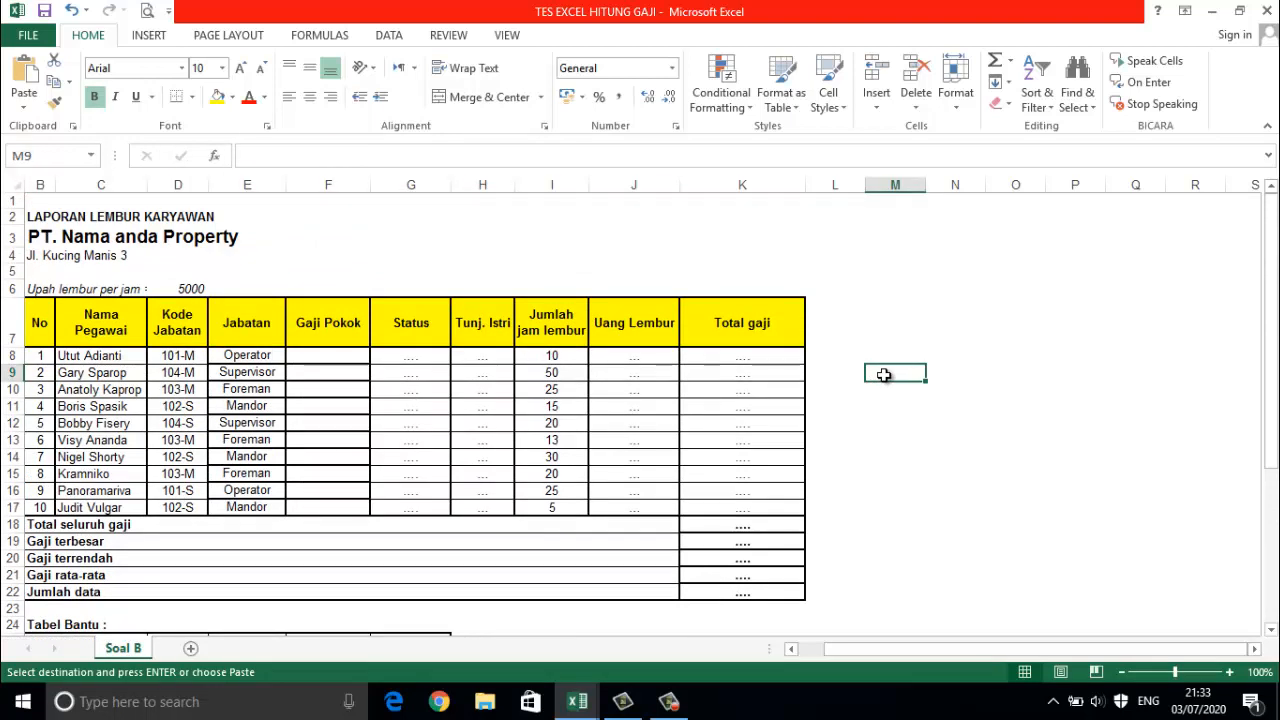
{"action": "right_click", "coordinate": [884, 374]}
{"action": "left_click", "coordinate": [924, 85]}
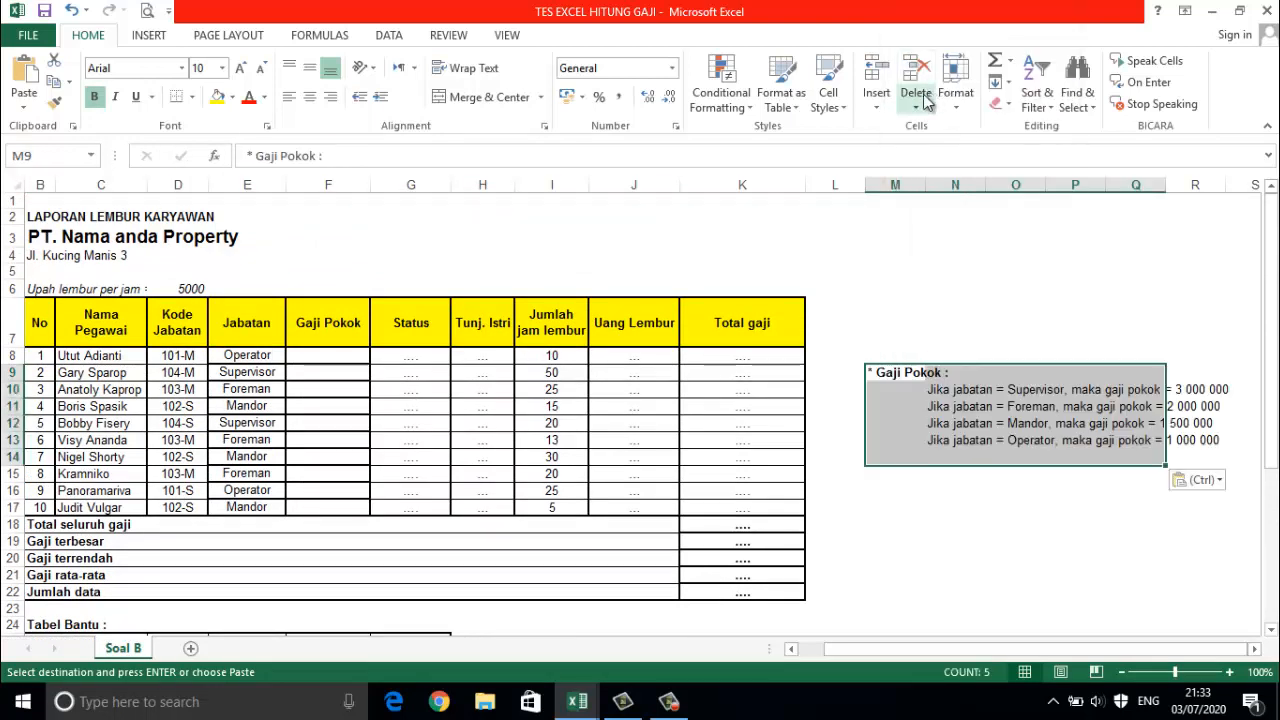
{"action": "left_click", "coordinate": [973, 540]}
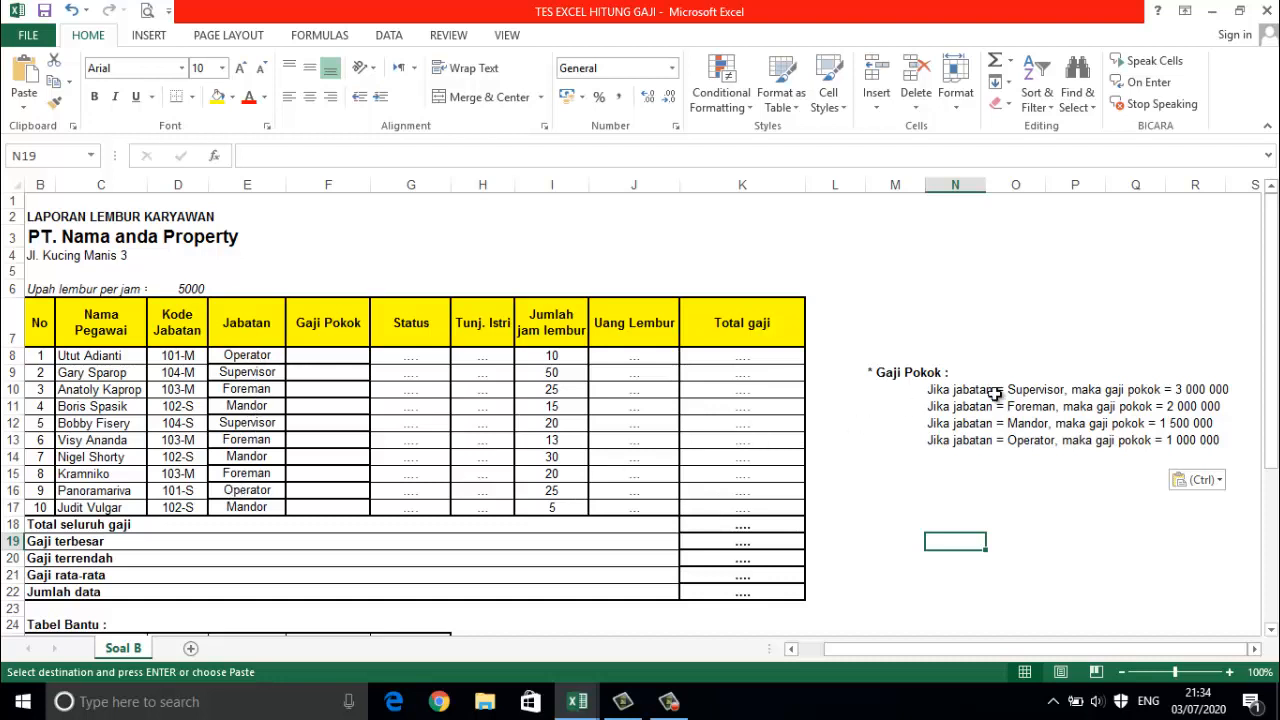
- Start an IF formula in F8 that returns 3000000 when E8 equals "supervisor", with a nested IF as its false value
{"action": "left_click", "coordinate": [322, 355]}
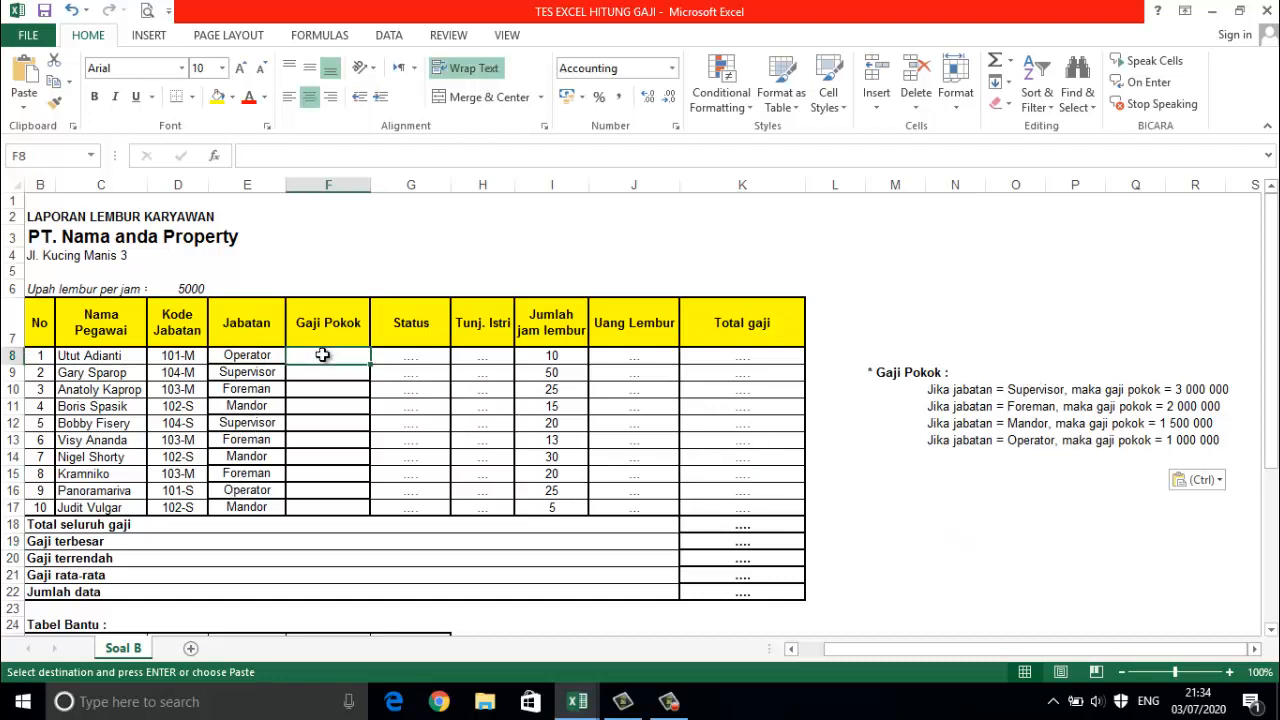
{"action": "key", "text": "Escape"}
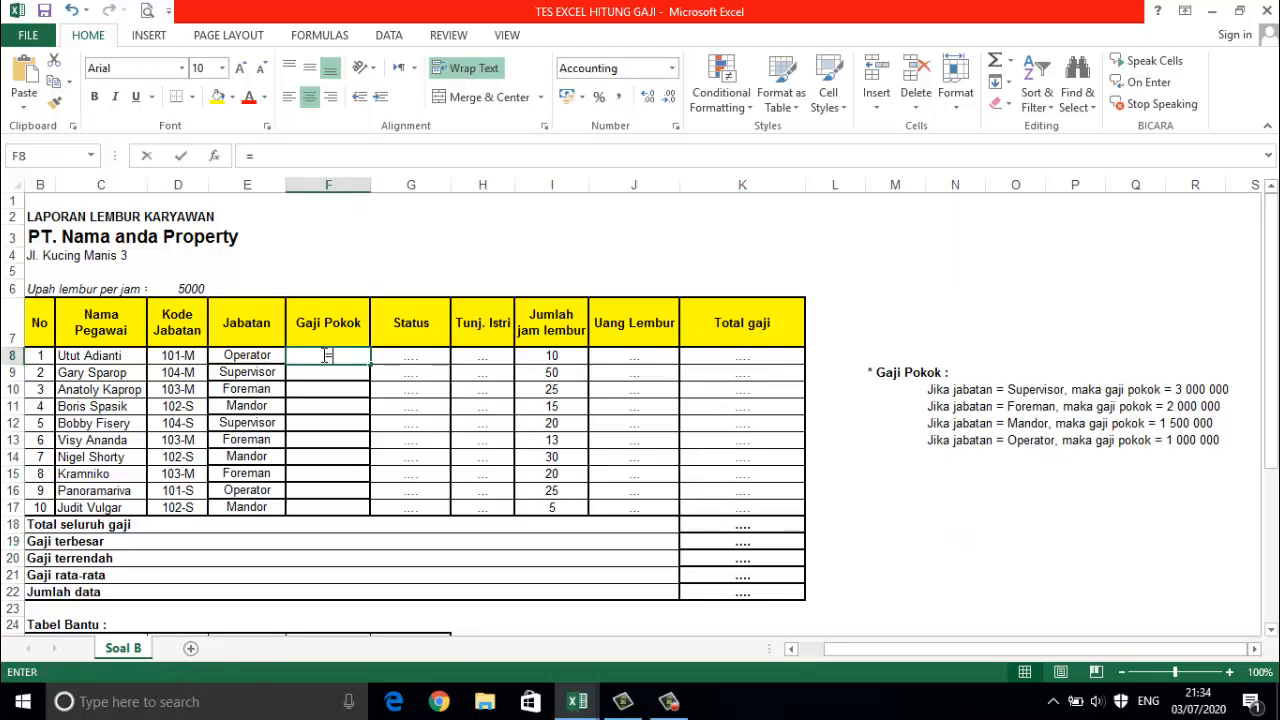
{"action": "type", "text": "=if"}
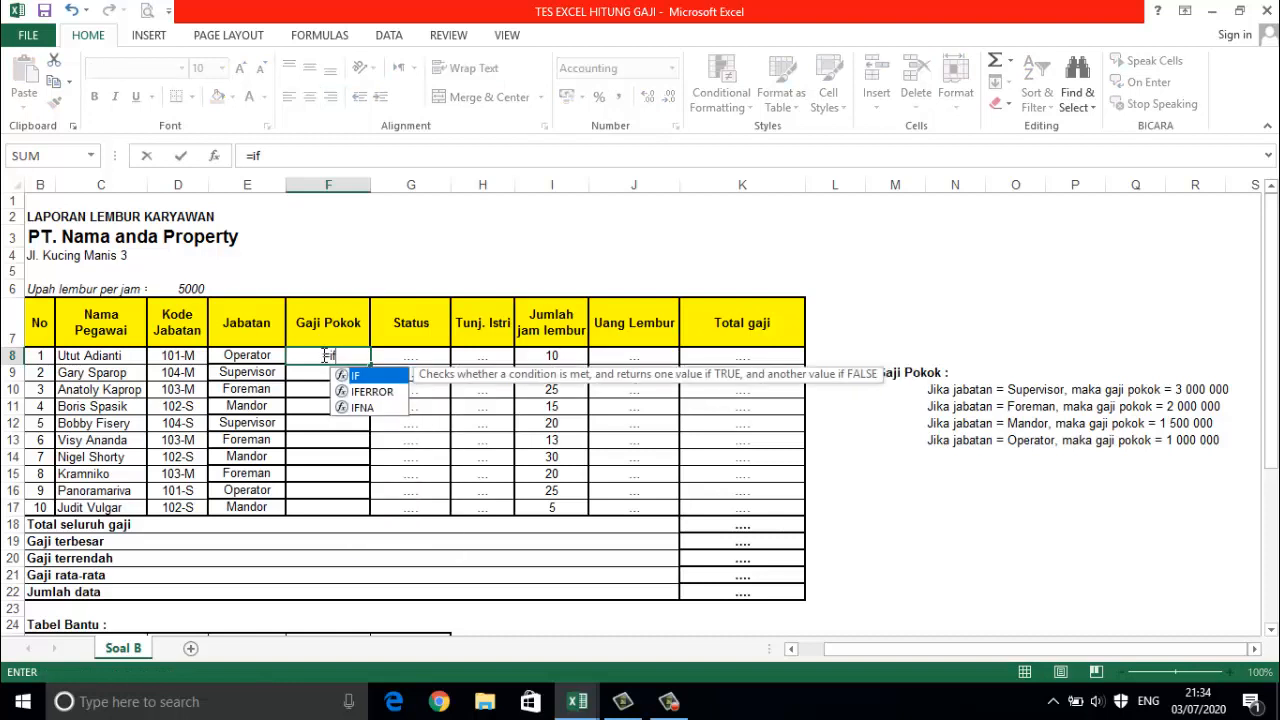
{"action": "type", "text": "("}
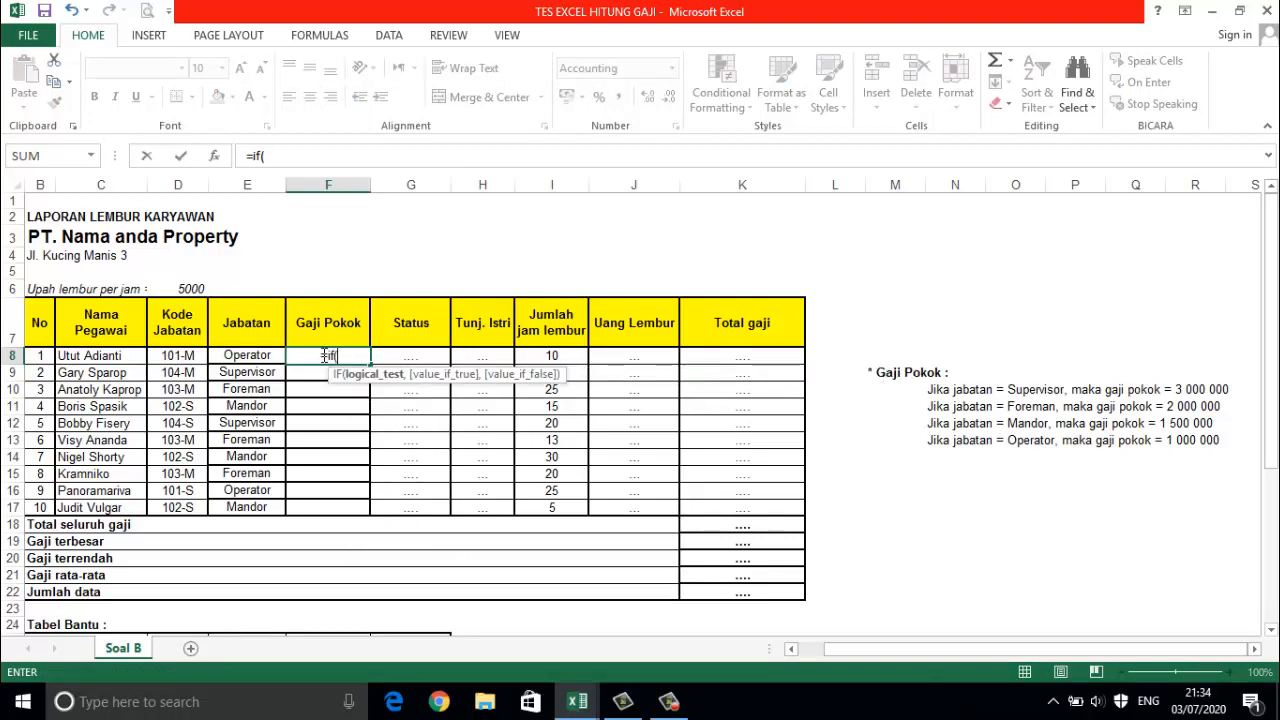
{"action": "left_click", "coordinate": [258, 357]}
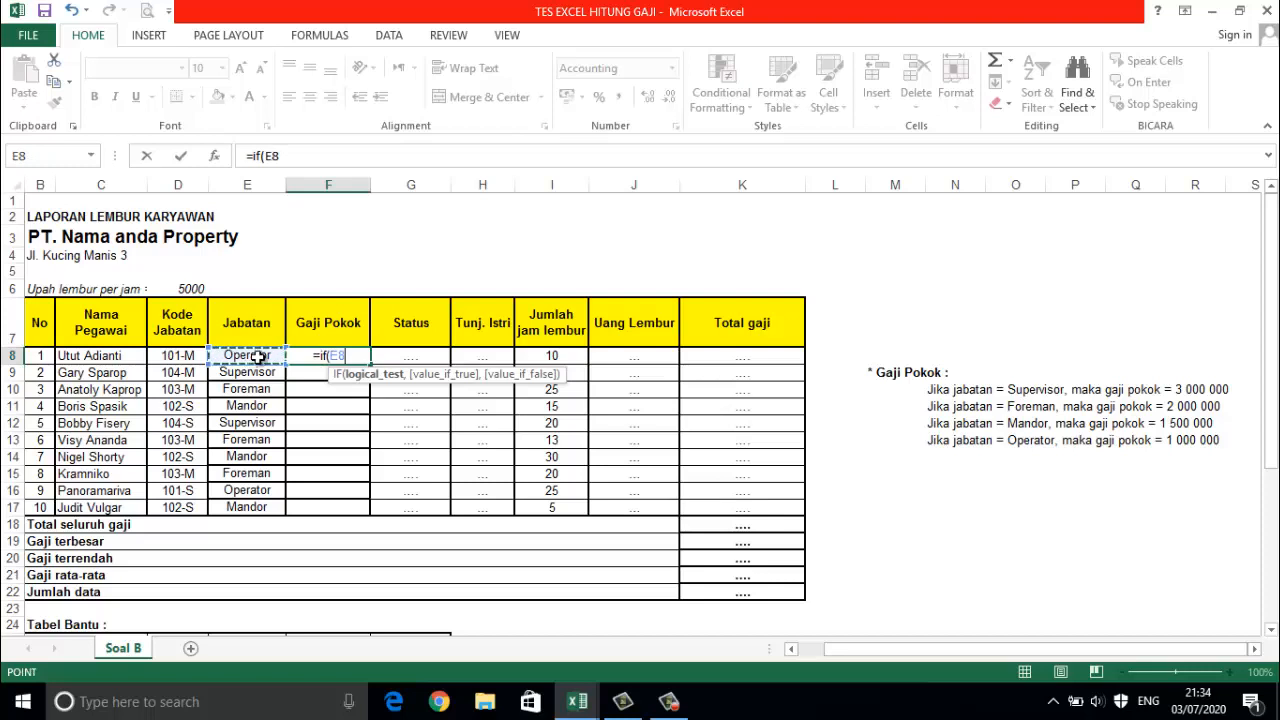
{"action": "type", "text": "="}
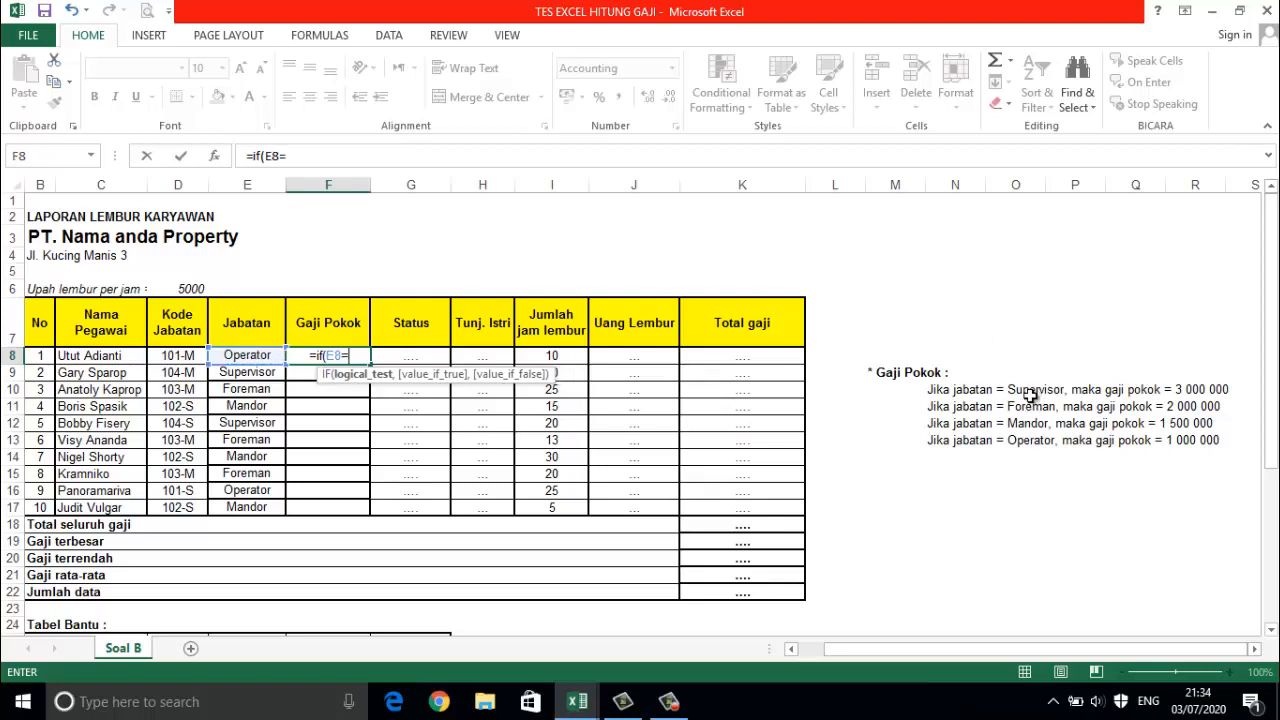
{"action": "type", "text": "\""}
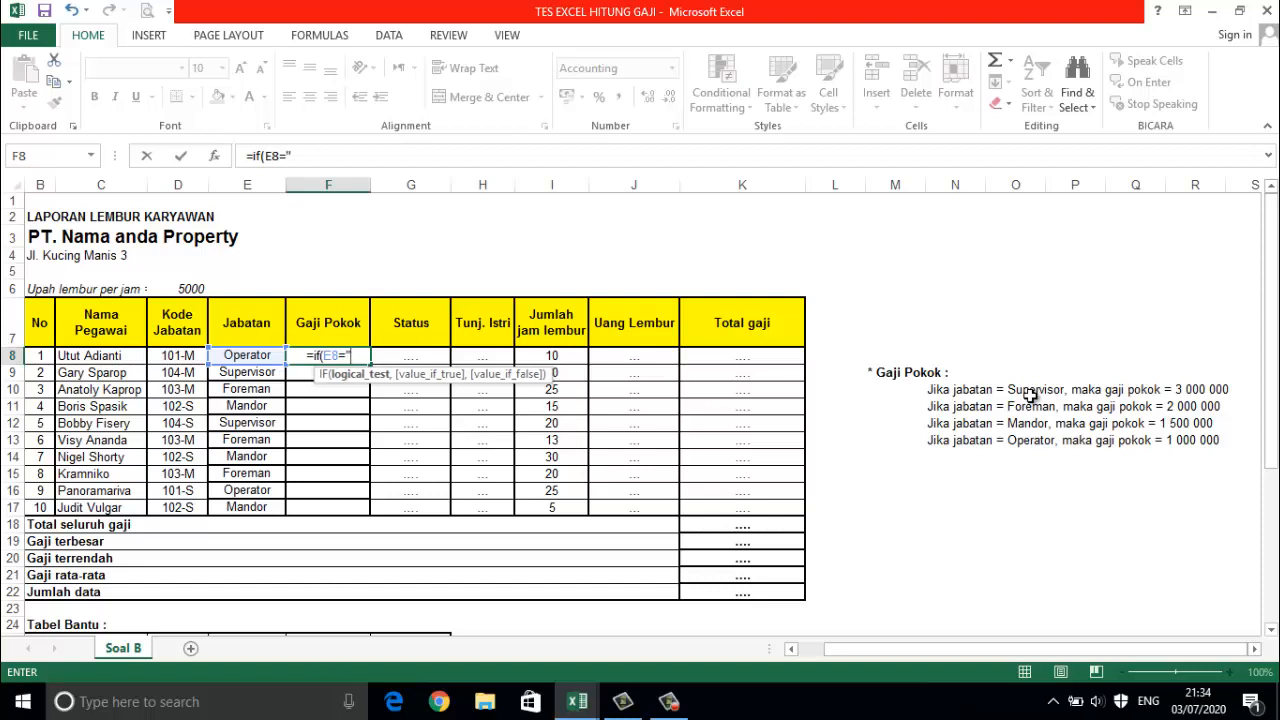
{"action": "type", "text": "super"}
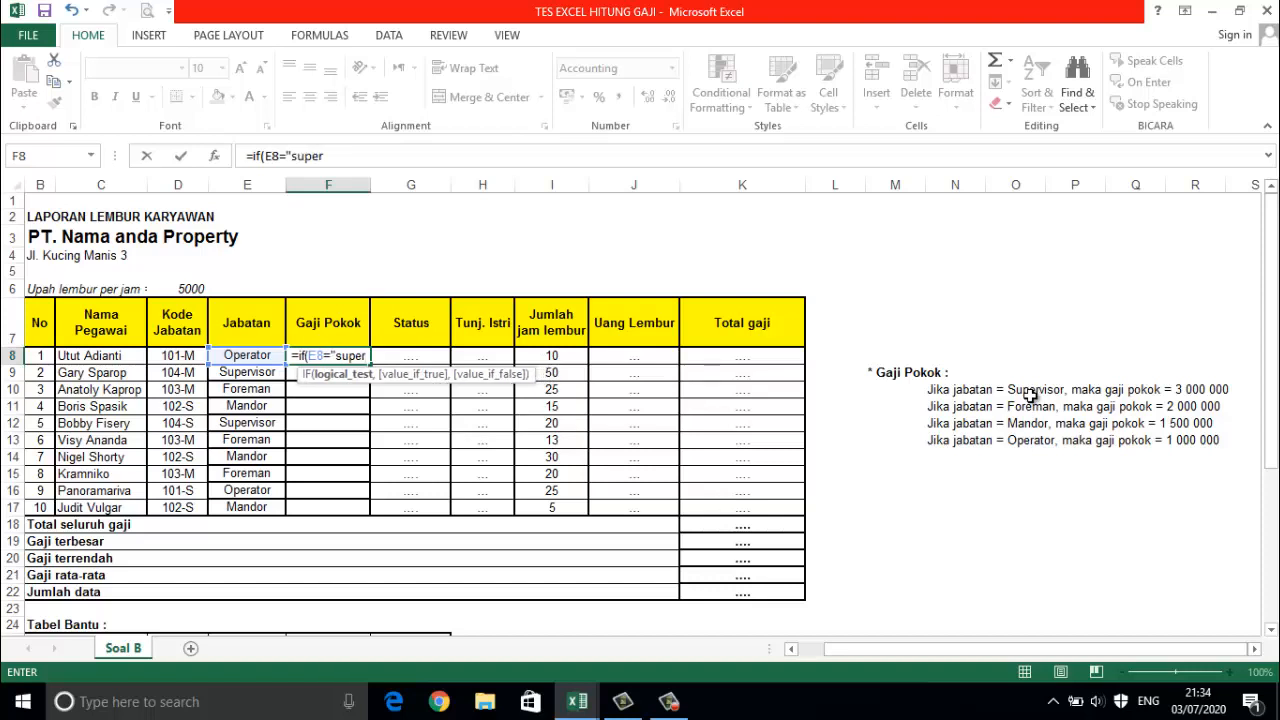
{"action": "type", "text": "viso"}
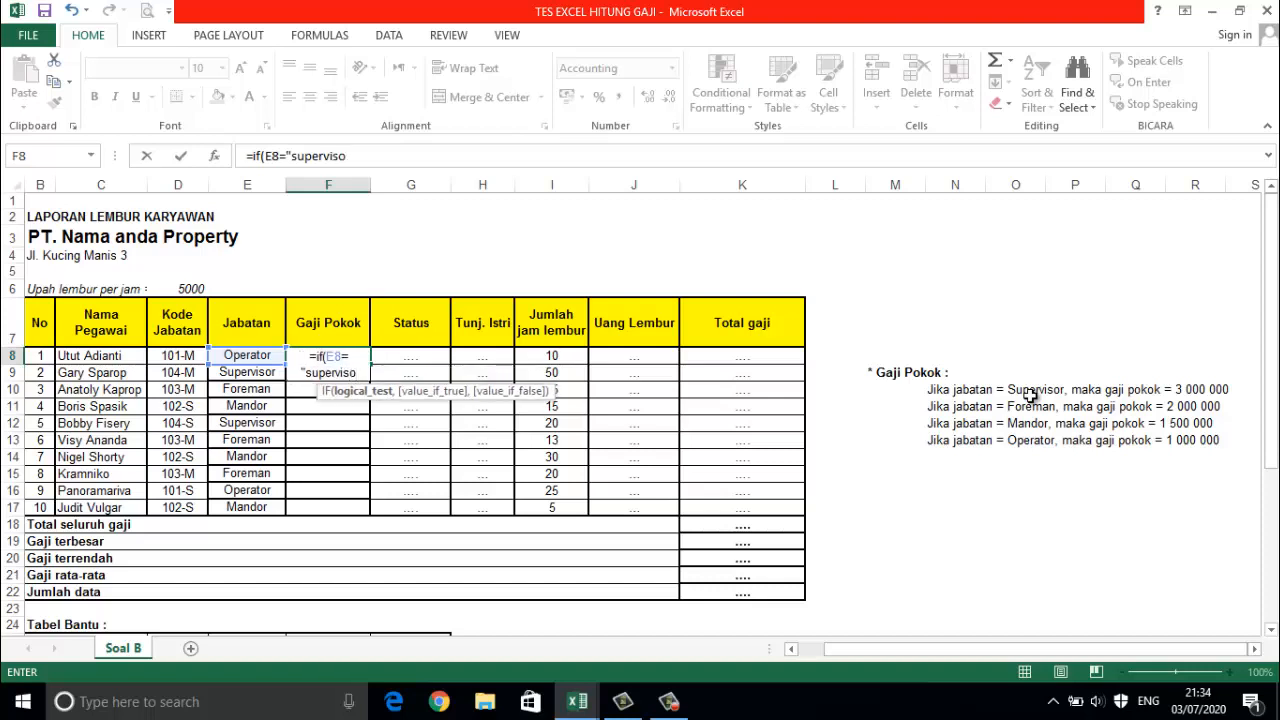
{"action": "type", "text": "r\",30"}
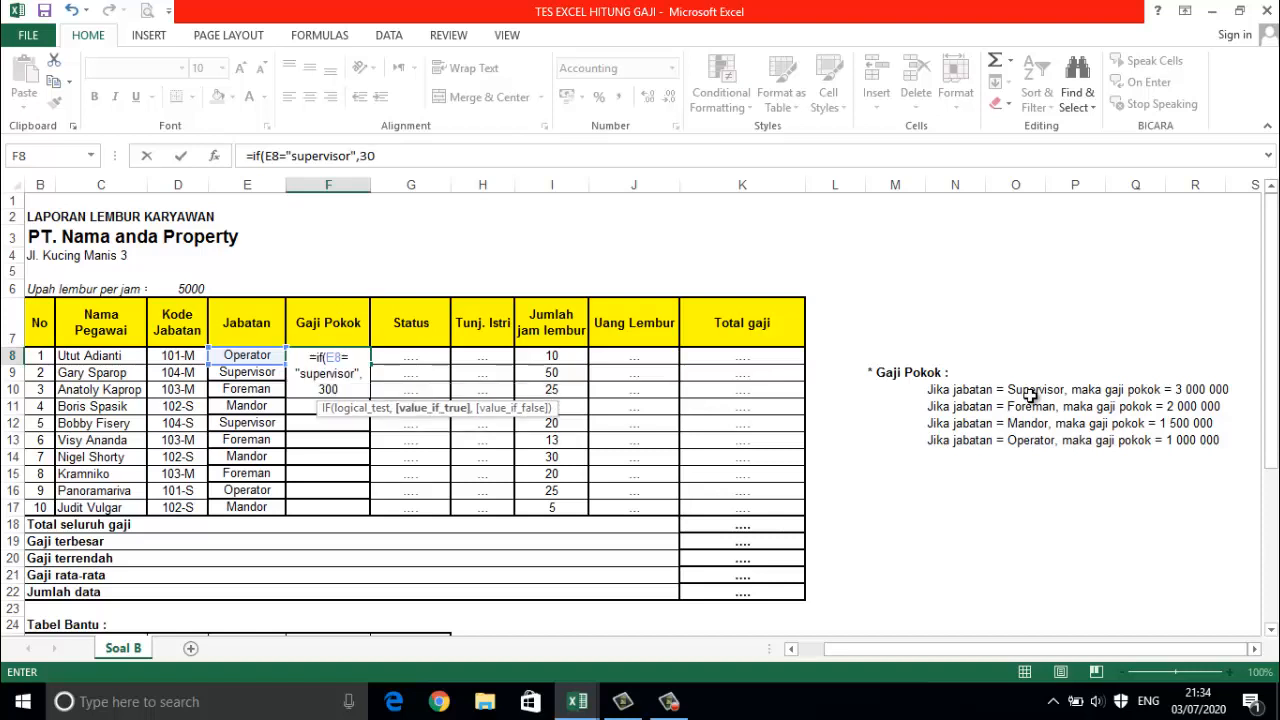
{"action": "type", "text": "00000,if"}
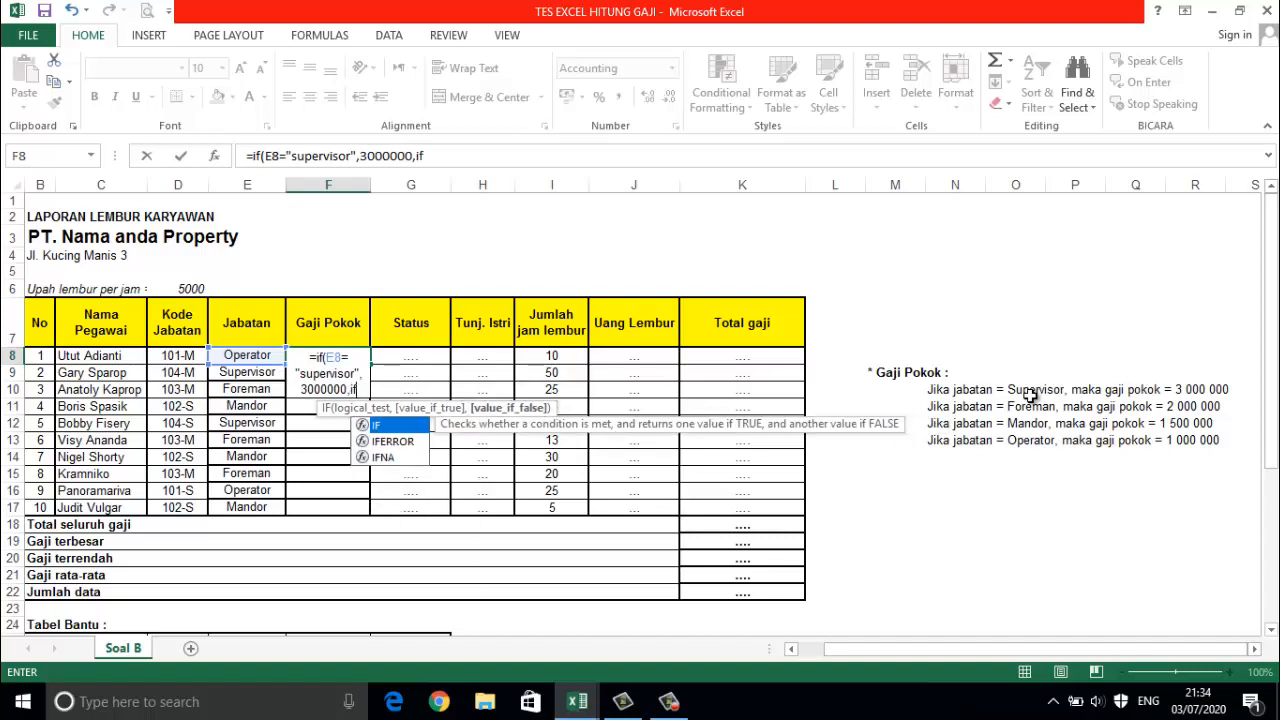
- Make the nested IF in F8's formula return 2000000 when E8 equals "foreman"
{"action": "type", "text": "("}
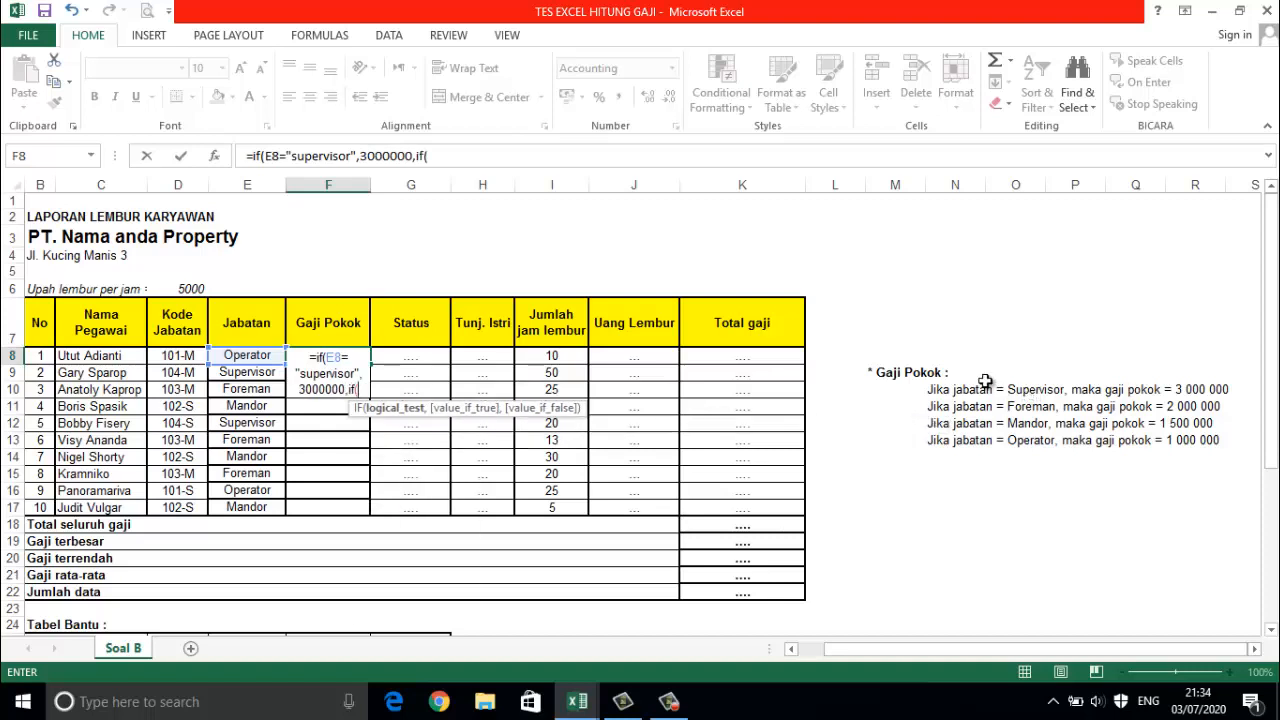
{"action": "left_click", "coordinate": [218, 357]}
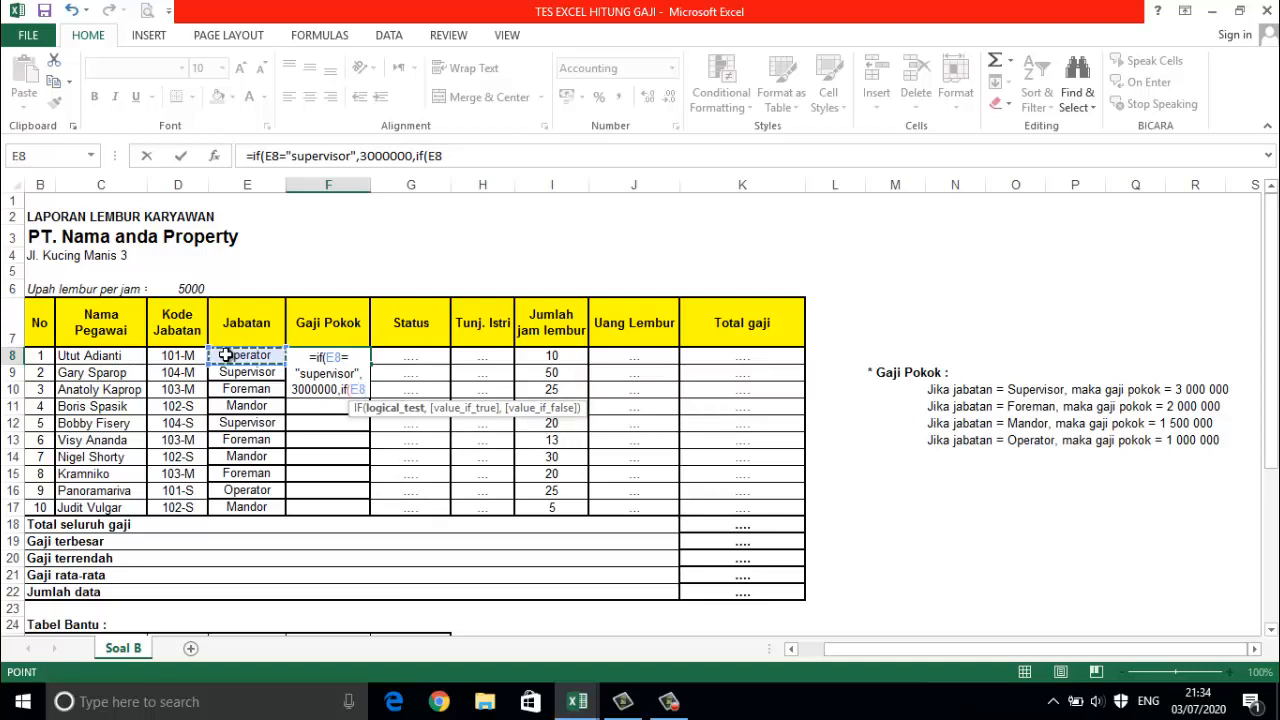
{"action": "type", "text": "="}
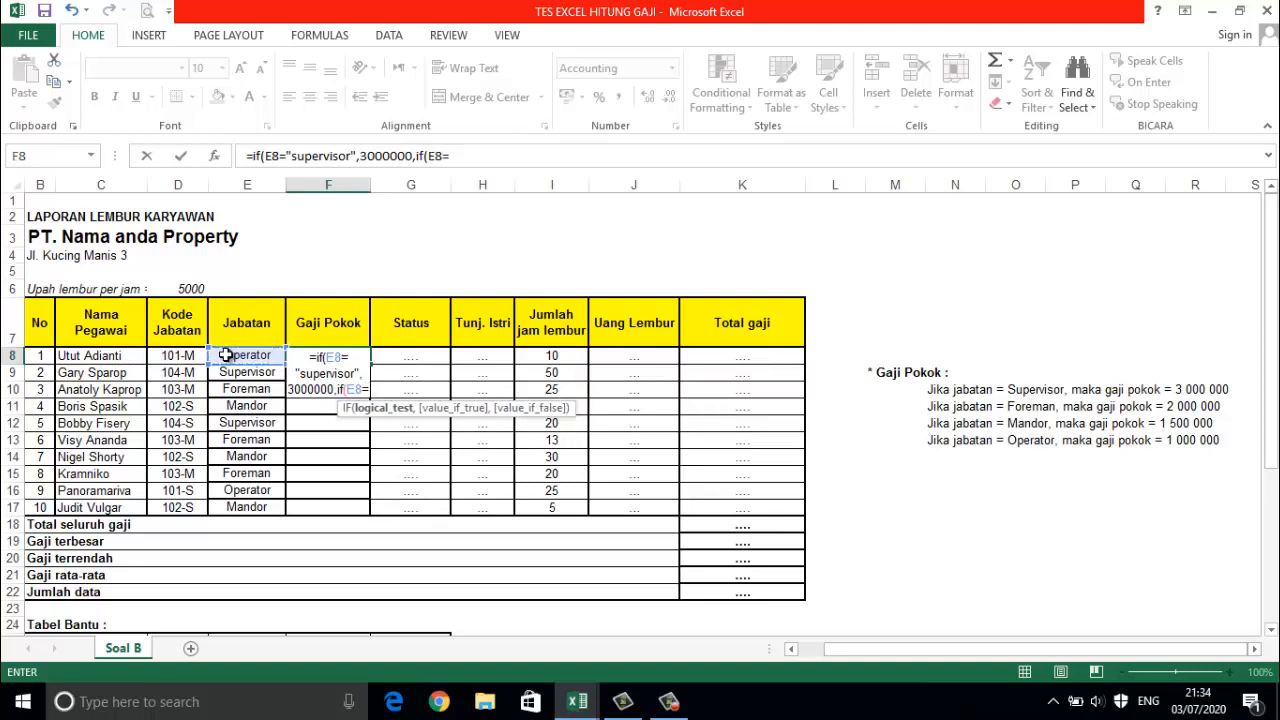
{"action": "type", "text": "\""}
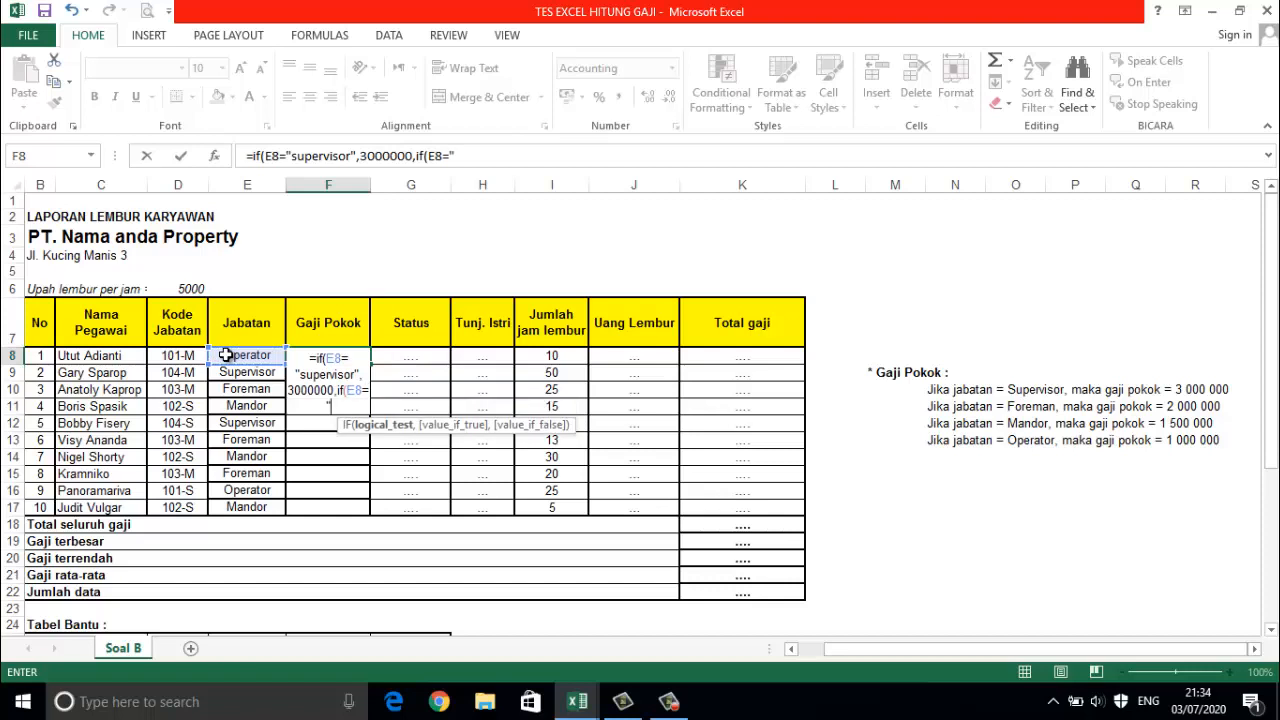
{"action": "type", "text": "foreman"}
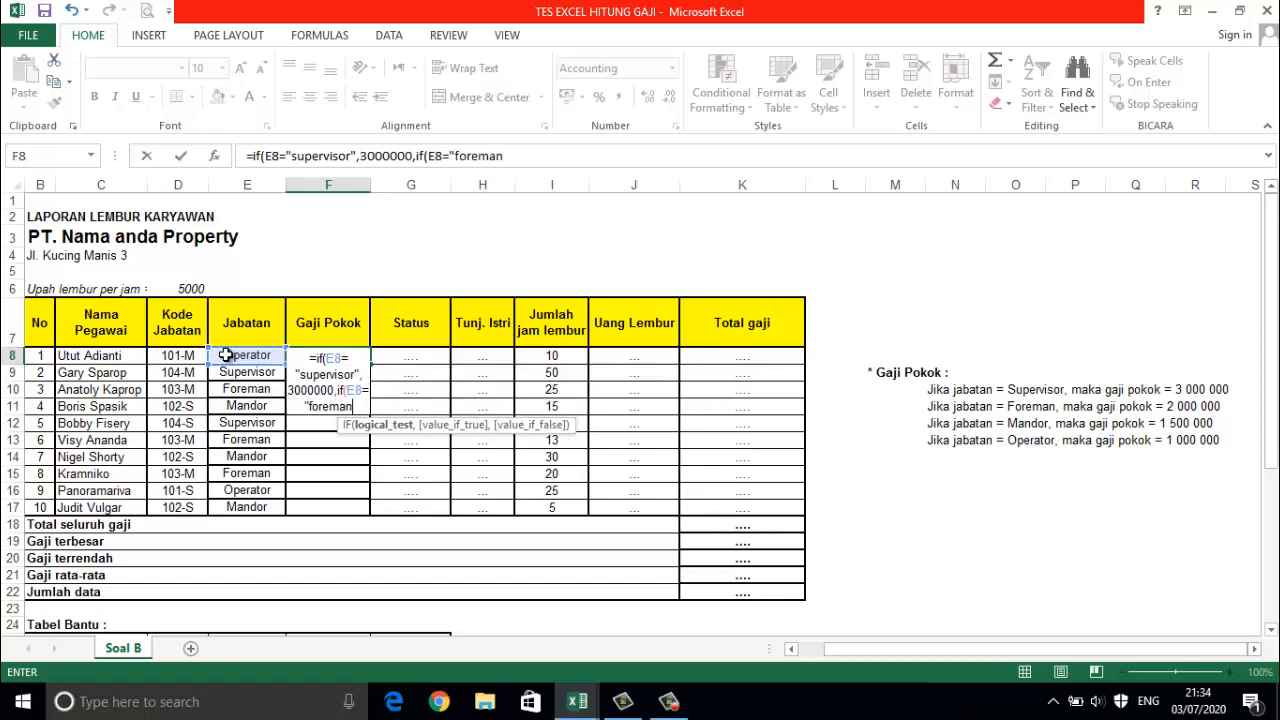
{"action": "type", "text": "\""}
{"action": "type", "text": ",20"}
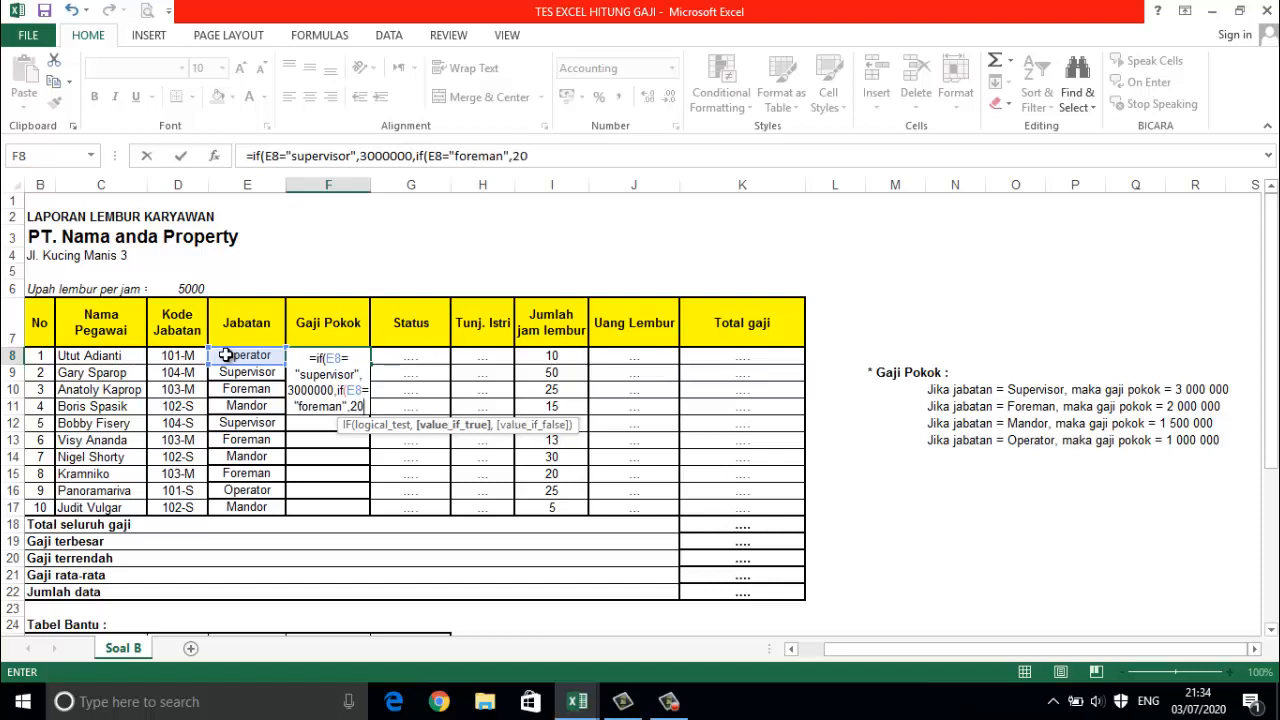
{"action": "type", "text": "00000,"}
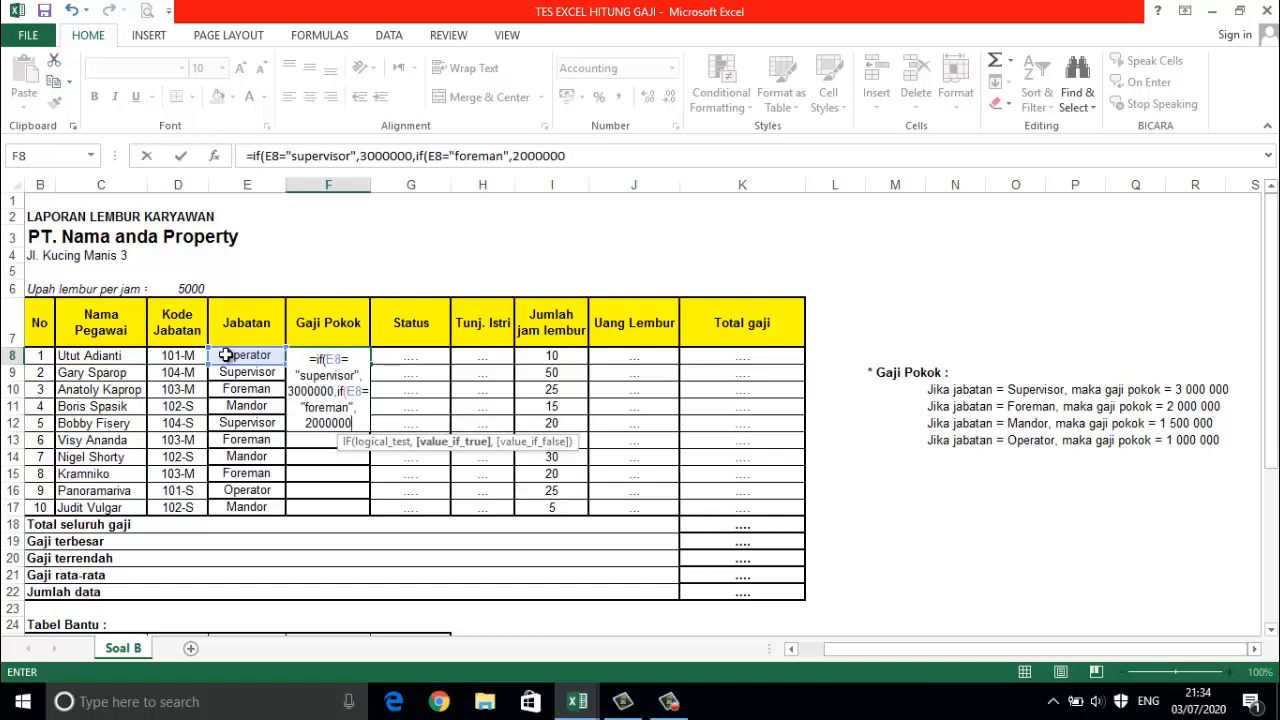
- Add a third nested IF to F8's formula that returns 1500000 when E8 equals "mandor"
{"action": "type", "text": "if"}
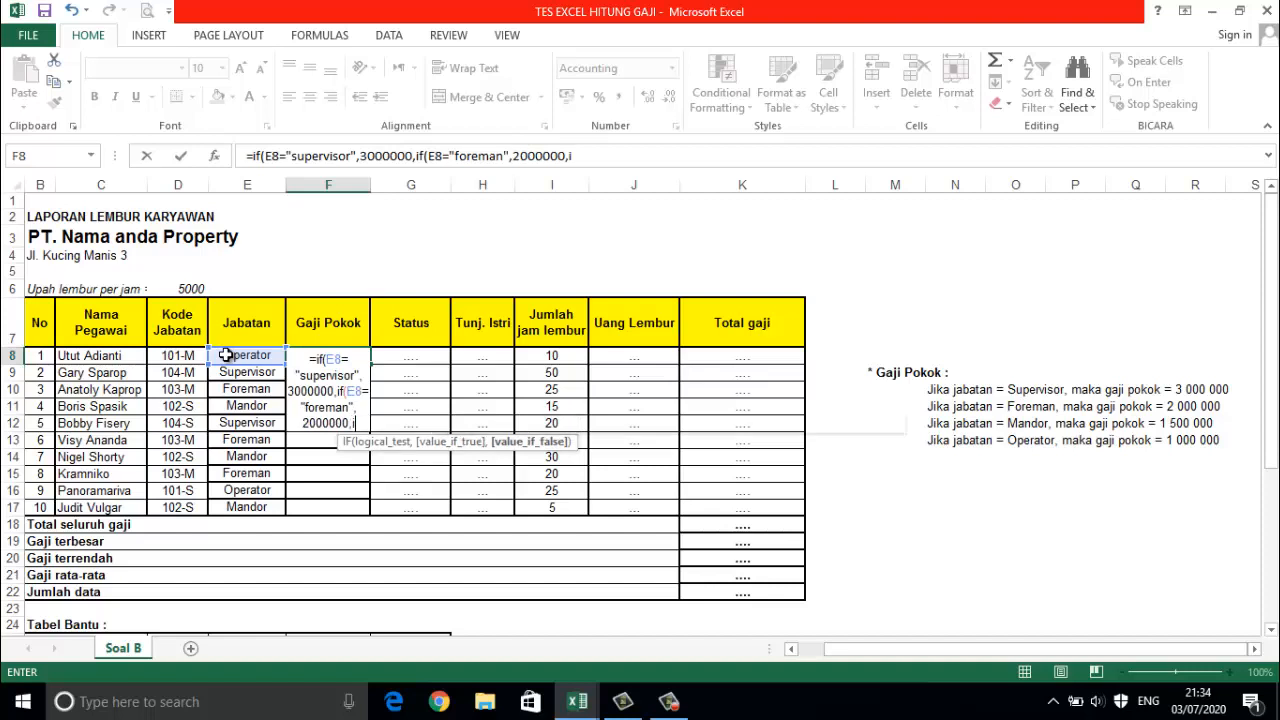
{"action": "type", "text": "("}
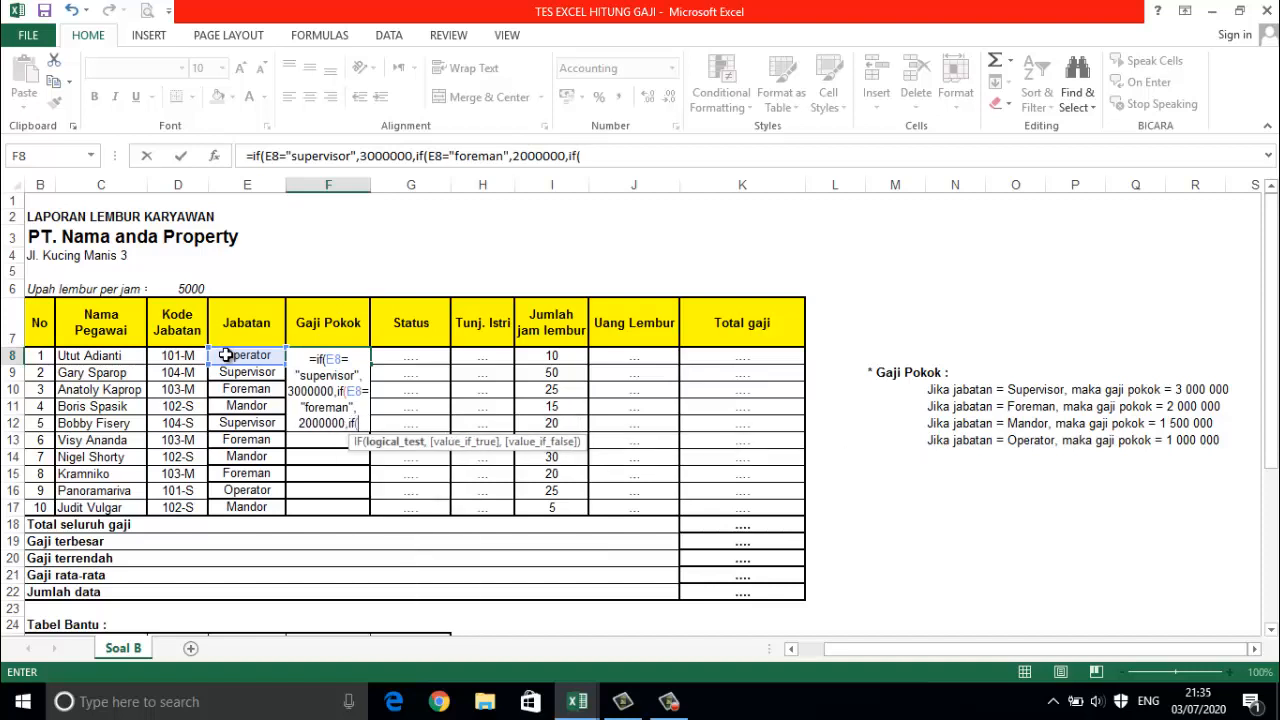
{"action": "left_click", "coordinate": [226, 355]}
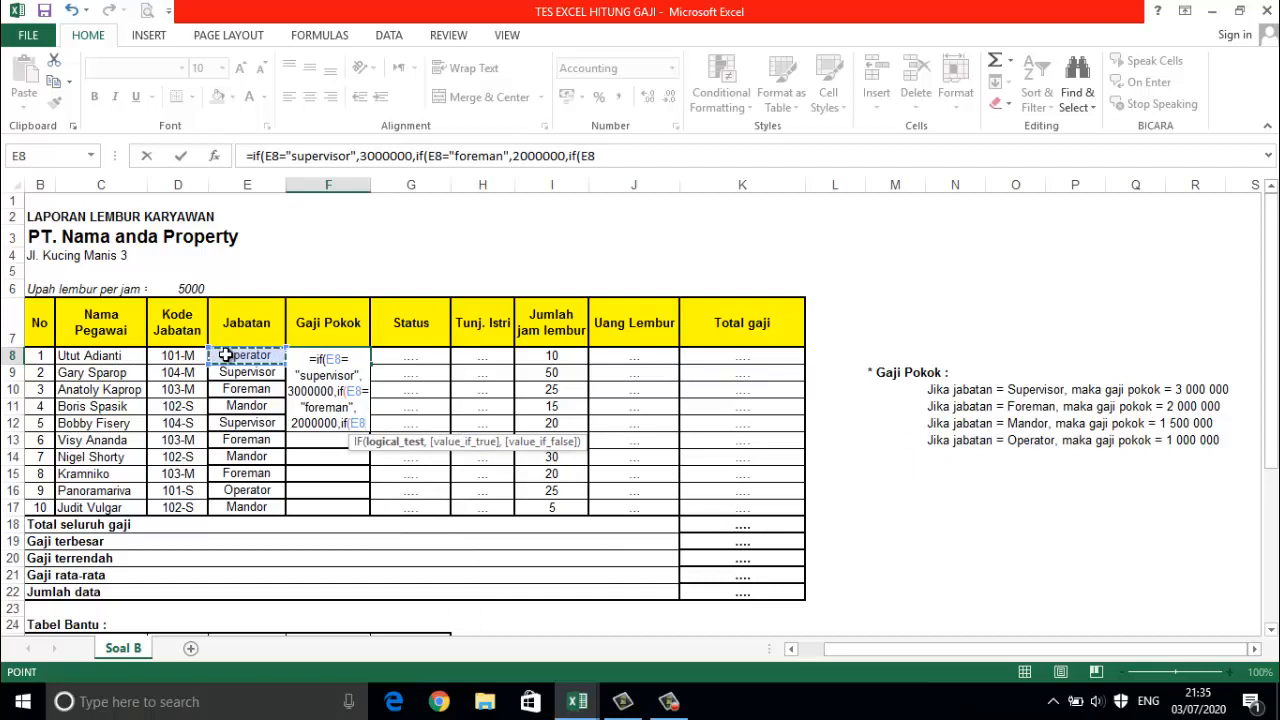
{"action": "type", "text": "=\"ma"}
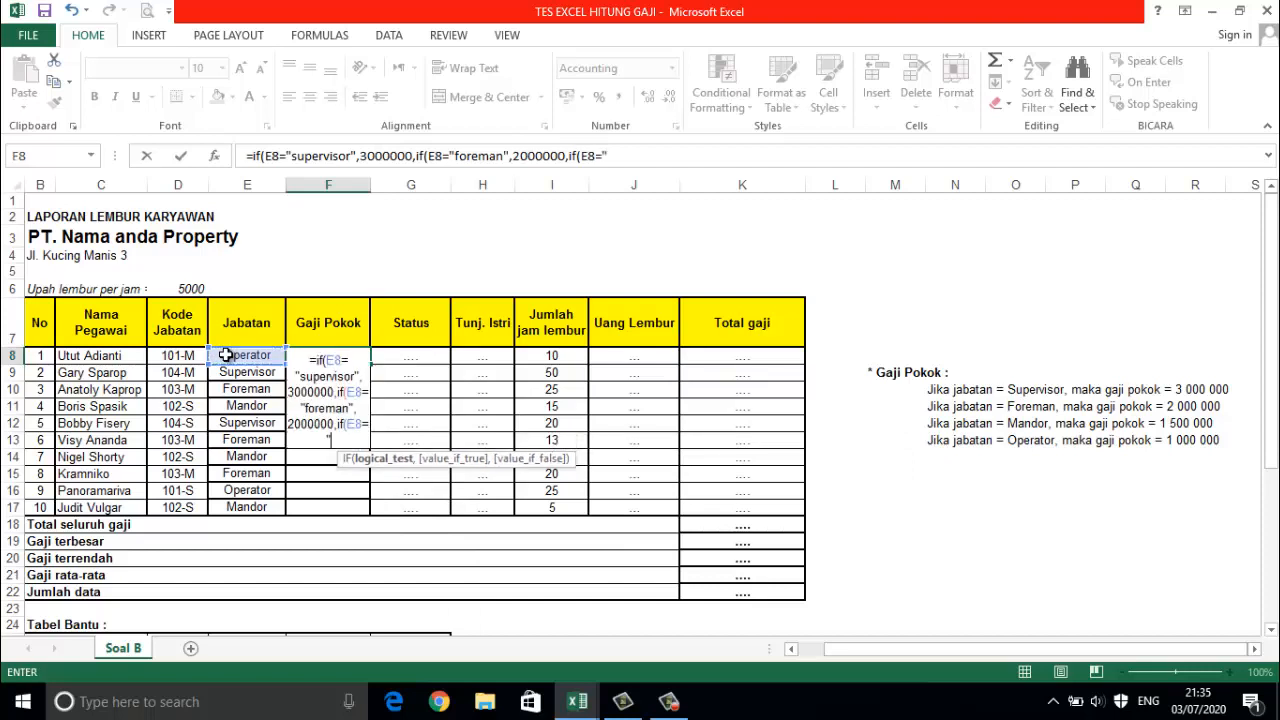
{"action": "type", "text": "ndor\","}
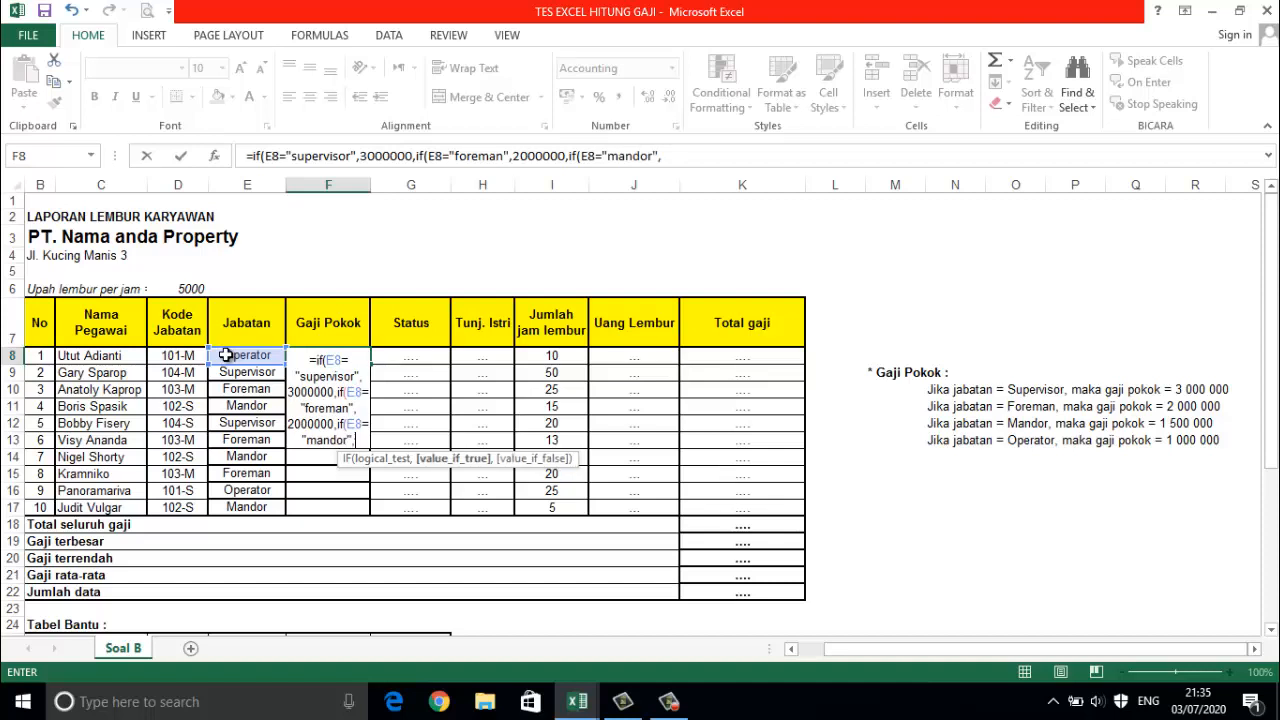
{"action": "type", "text": "1500000"}
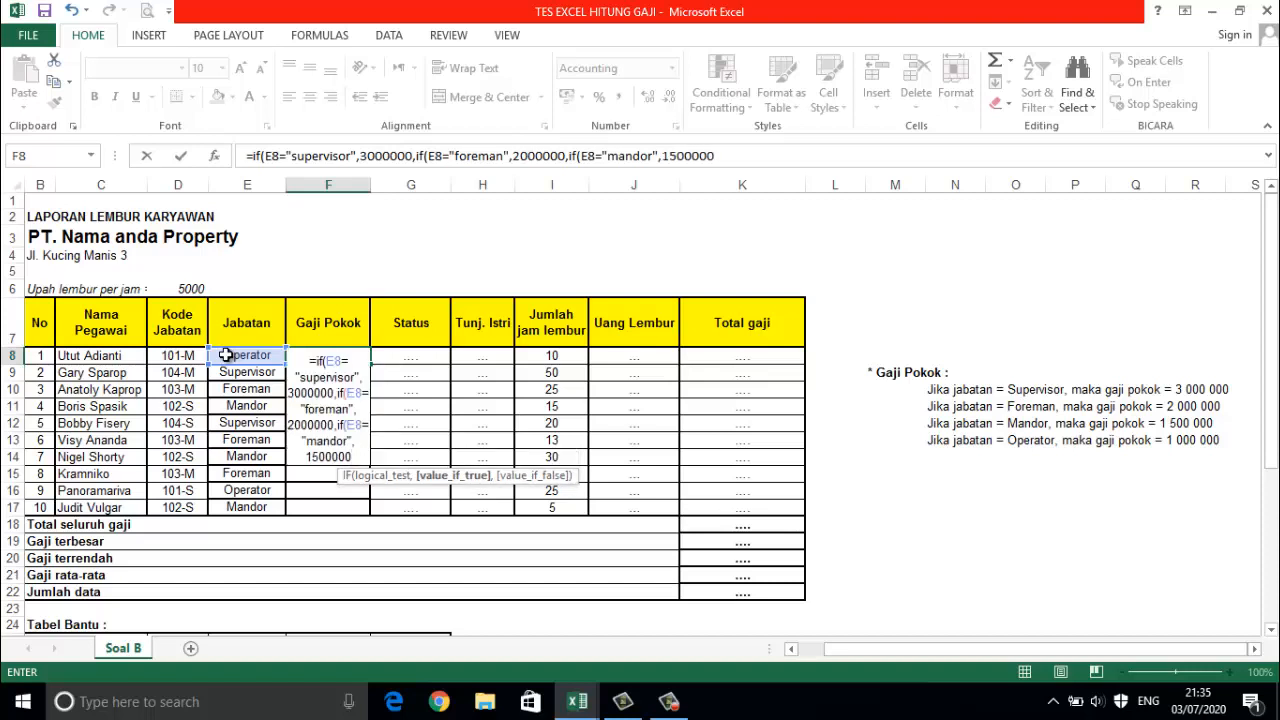
{"action": "type", "text": ","}
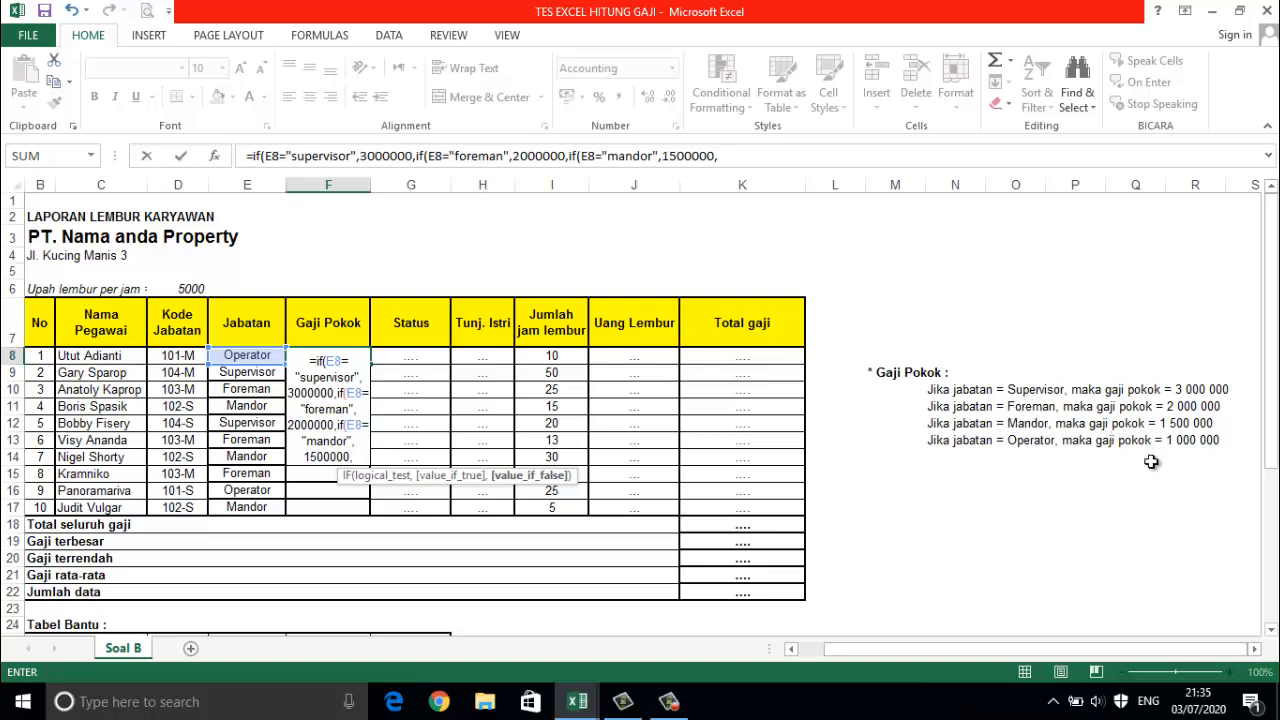
- Complete F8's nested IF formula with 1000000 as the final false value and close all three IF functions
{"action": "type", "text": "10"}
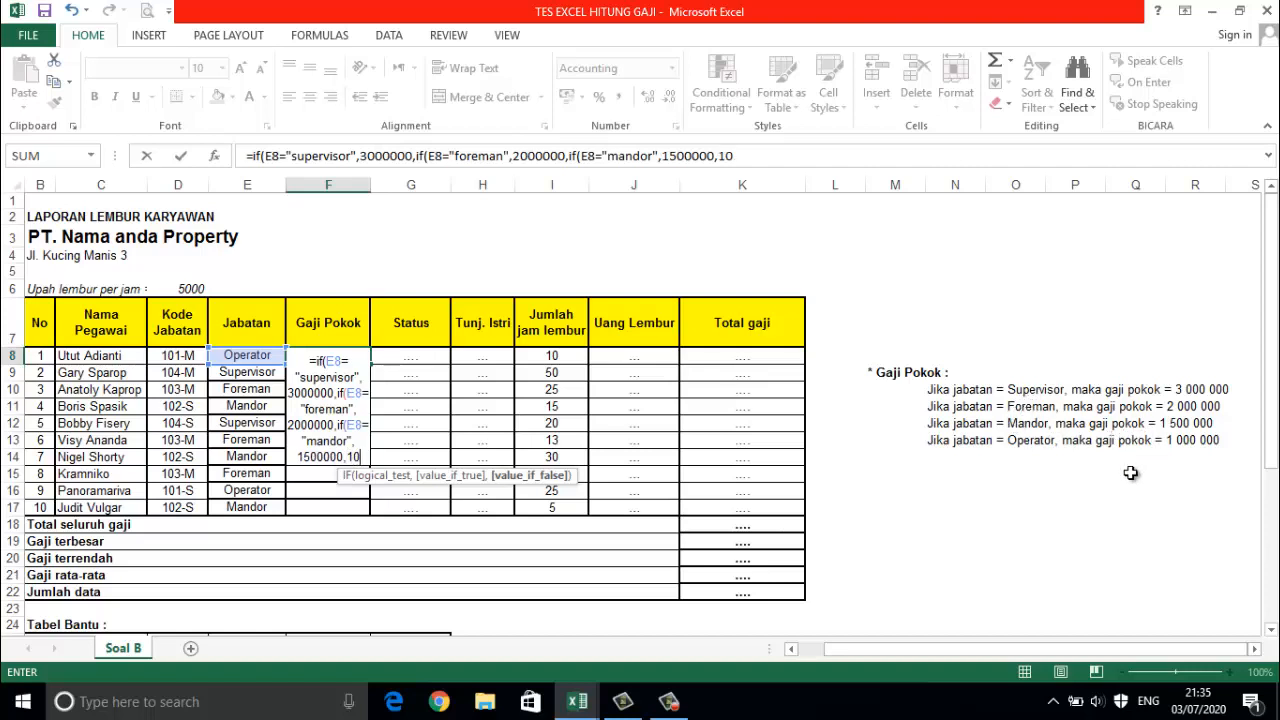
{"action": "type", "text": "0000"}
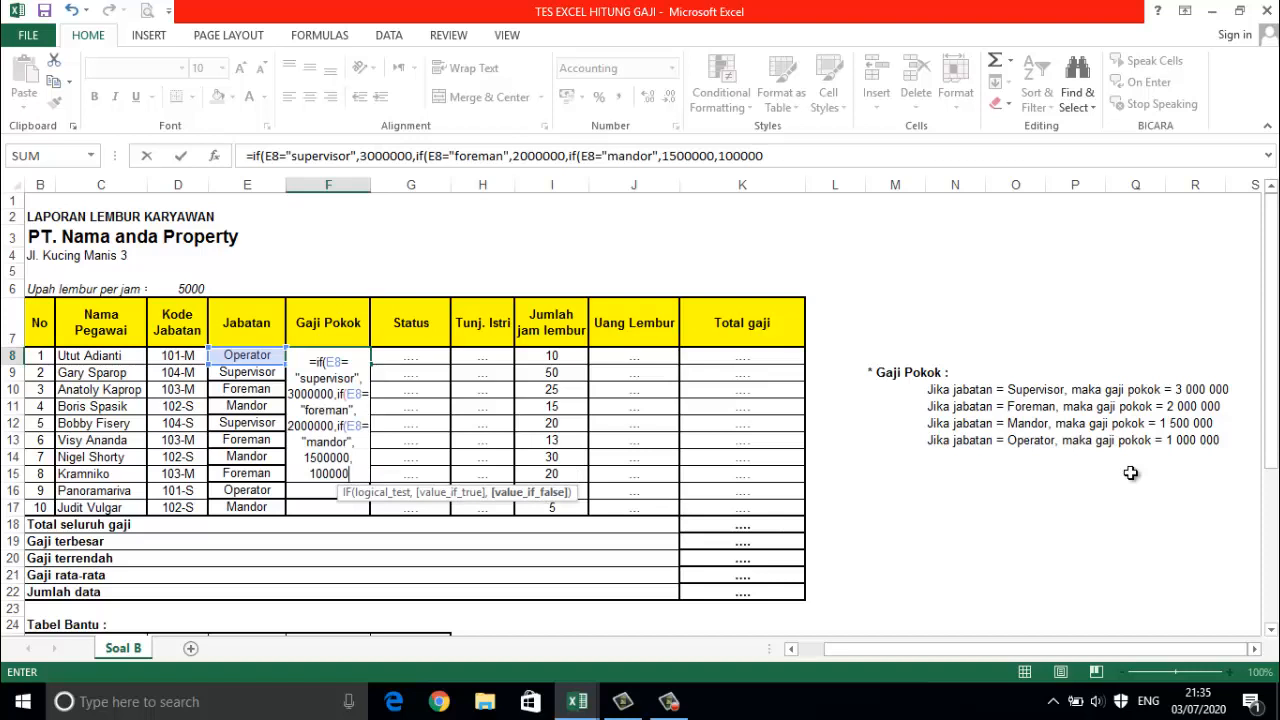
{"action": "type", "text": "0)))"}
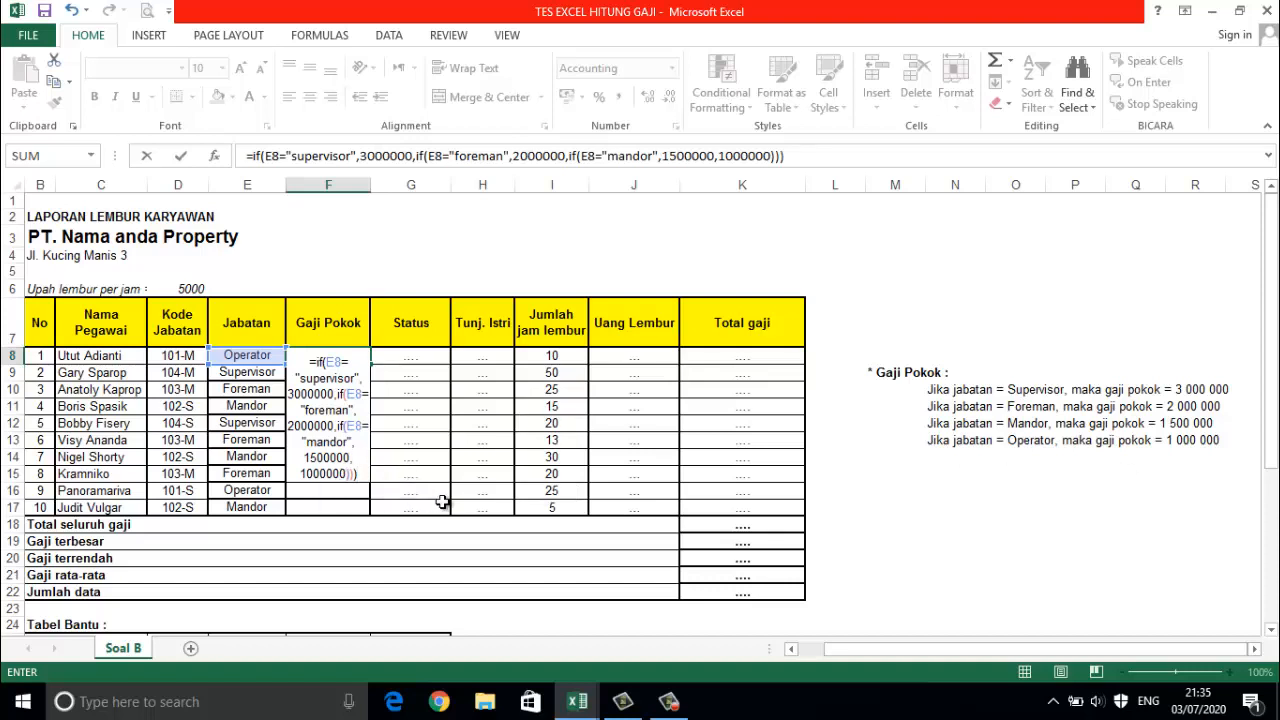
{"action": "key", "text": "Return"}
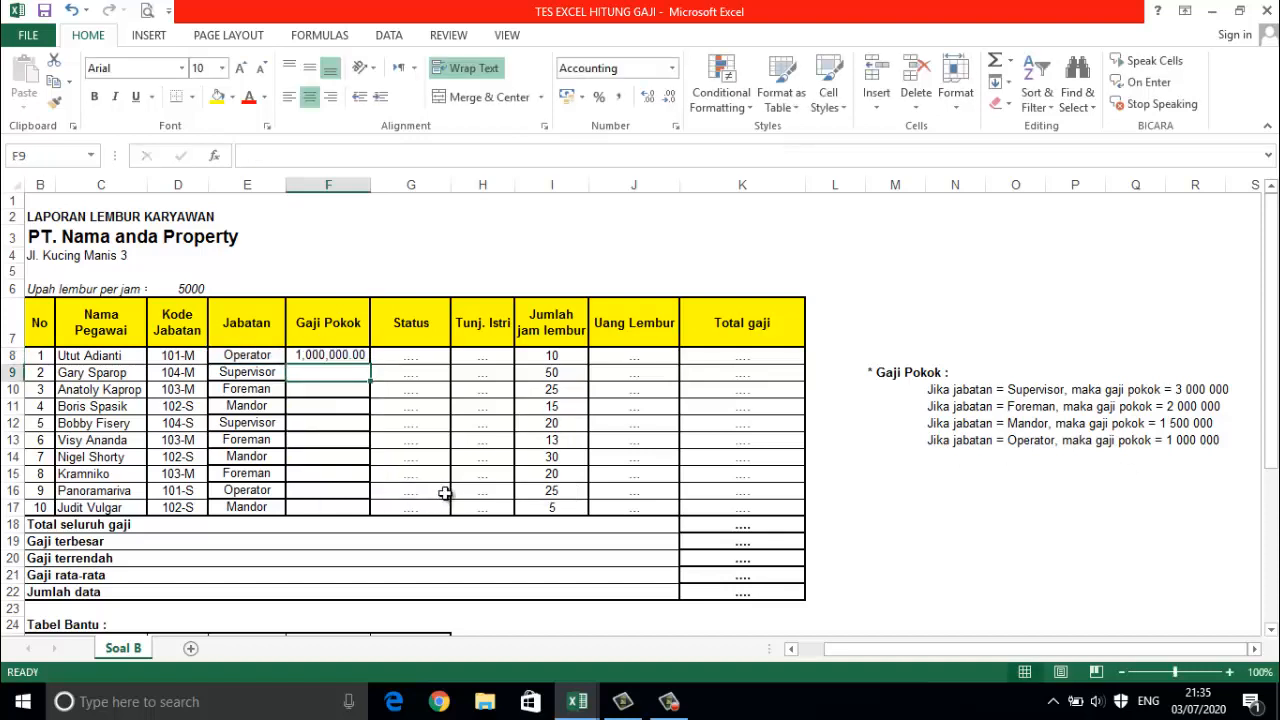
- Fill the Gaji Pokok formula from F8 down to F17 and check the formula in F9
{"action": "left_click", "coordinate": [340, 358]}
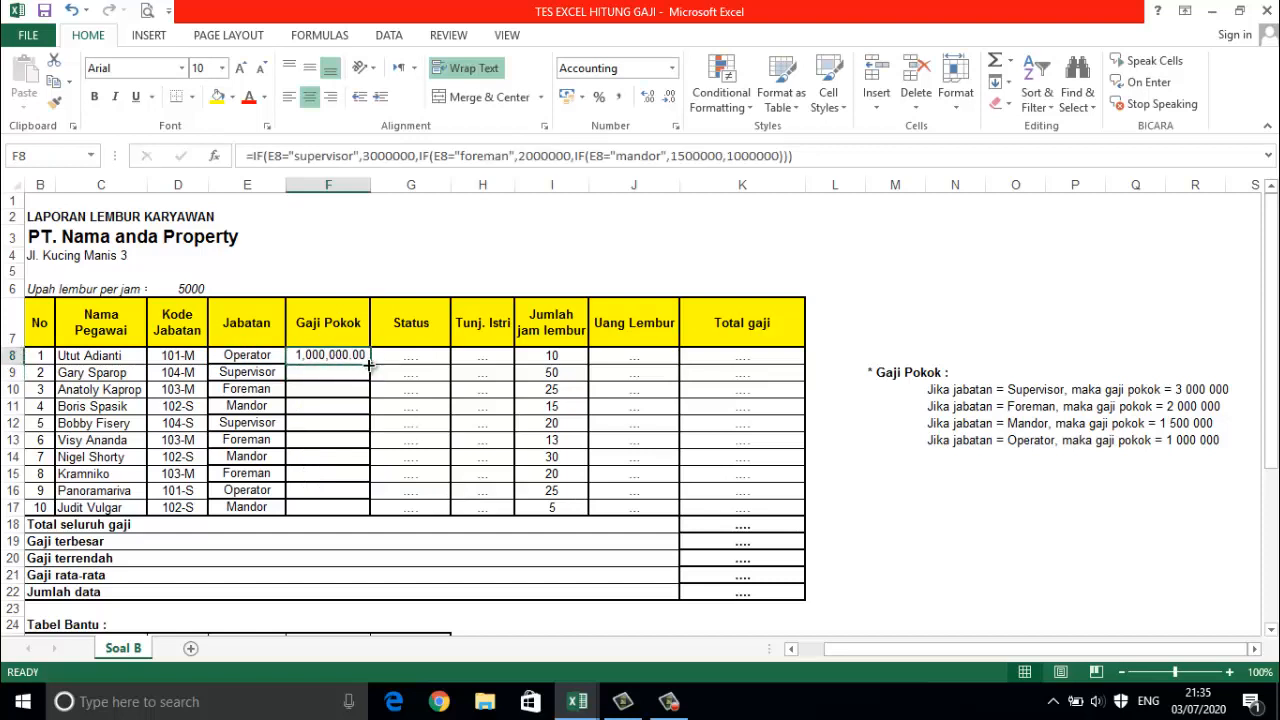
{"action": "left_click_drag", "start_coordinate": [370, 363], "coordinate": [357, 509]}
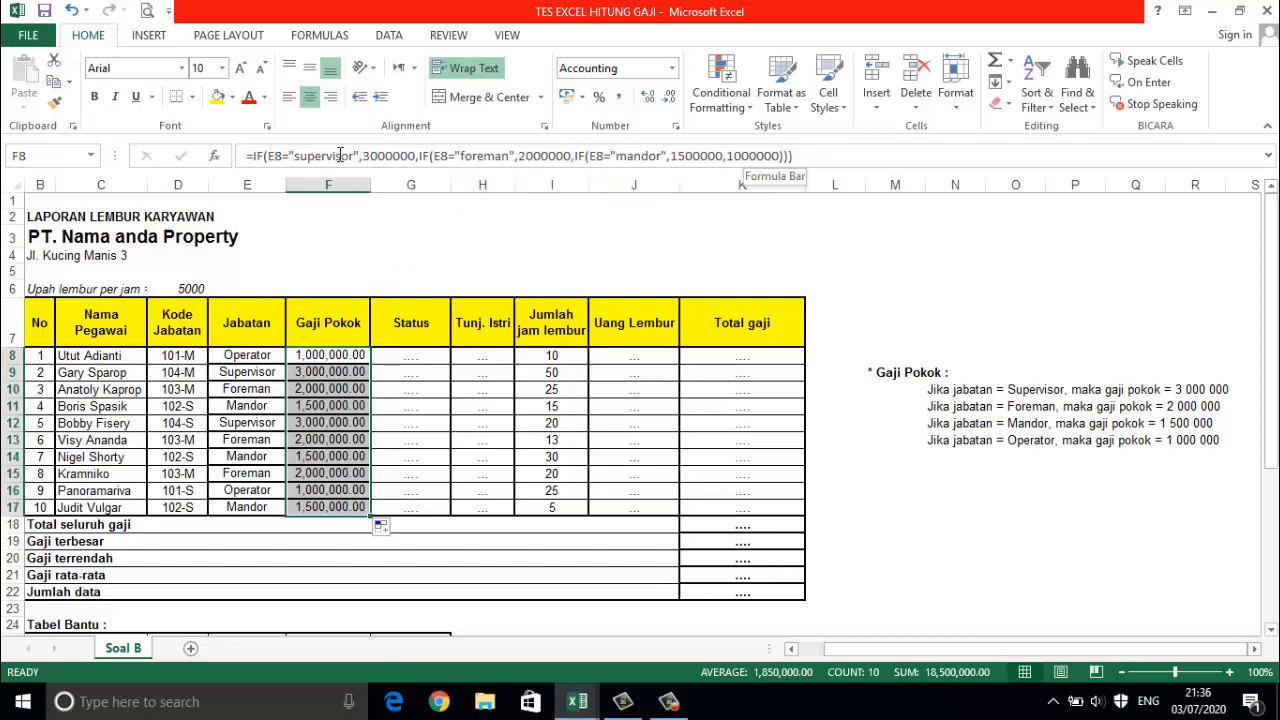
{"action": "left_click", "coordinate": [262, 371]}
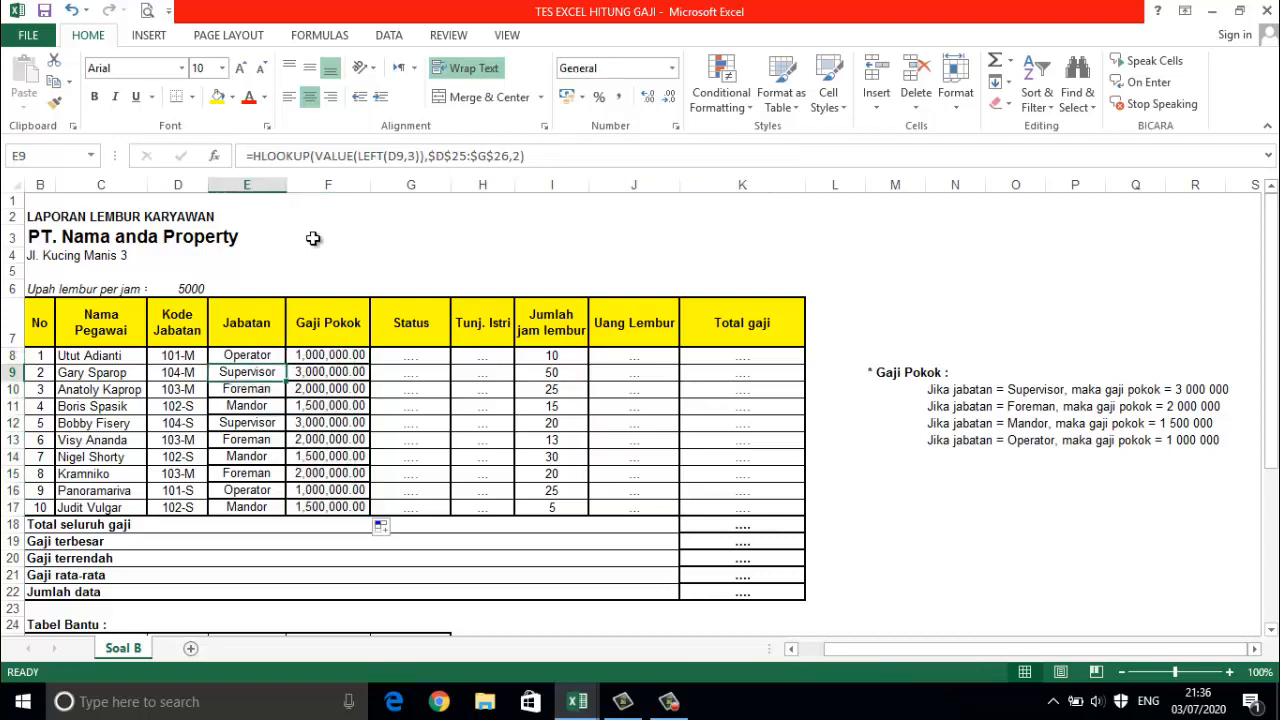
{"action": "left_click", "coordinate": [305, 371]}
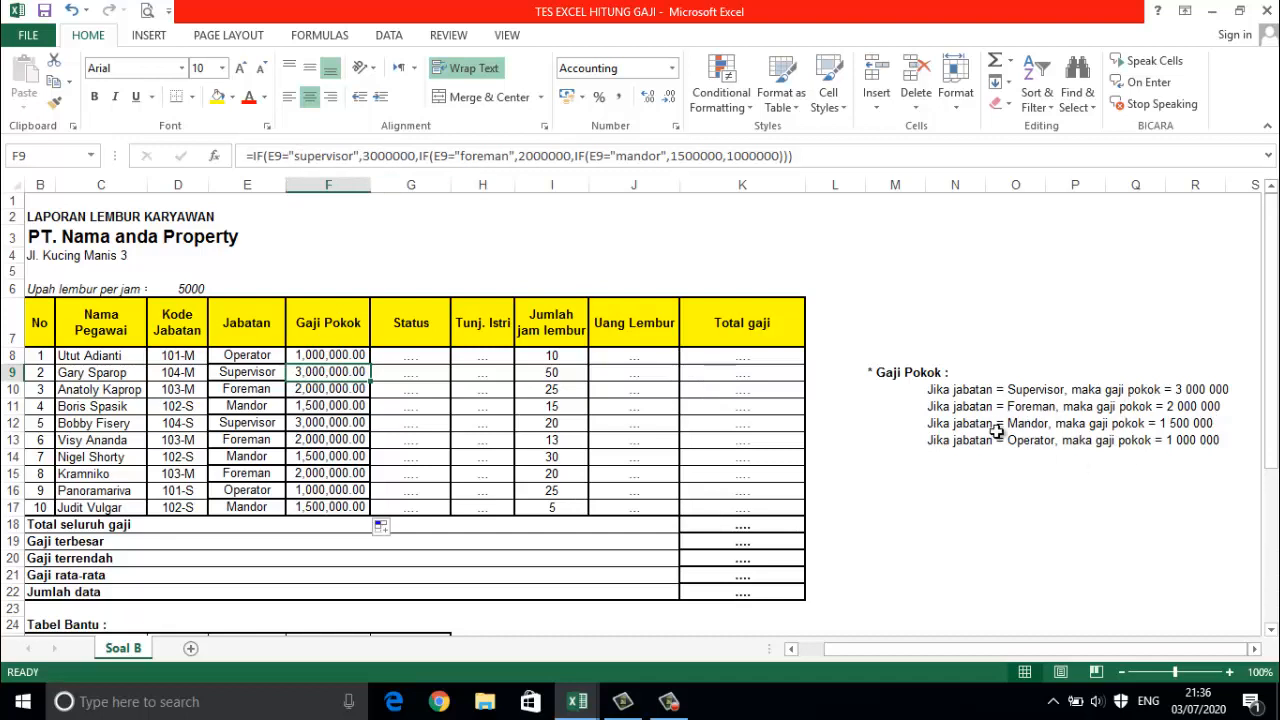
- Clear the nested IF formulas from the Gaji Pokok cells F8:F17
{"action": "left_click", "coordinate": [325, 356]}
{"action": "left_click_drag", "start_coordinate": [325, 356], "coordinate": [340, 503]}
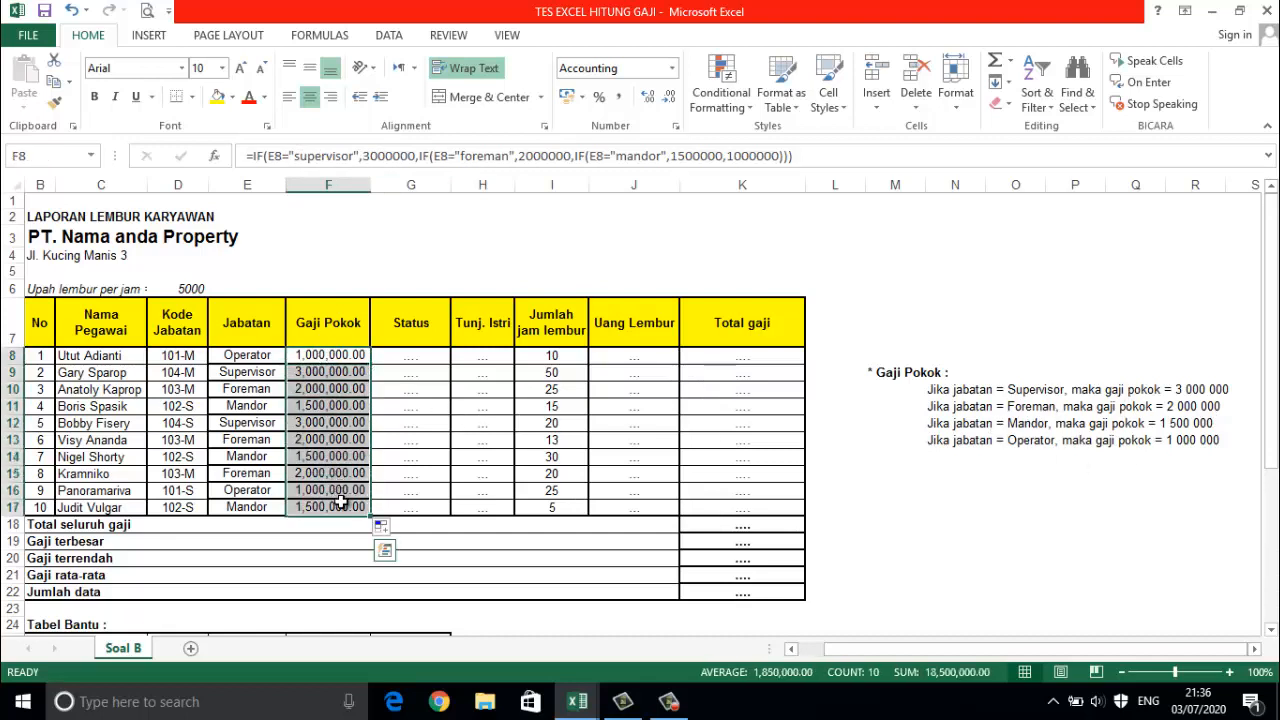
{"action": "key", "text": "Delete"}
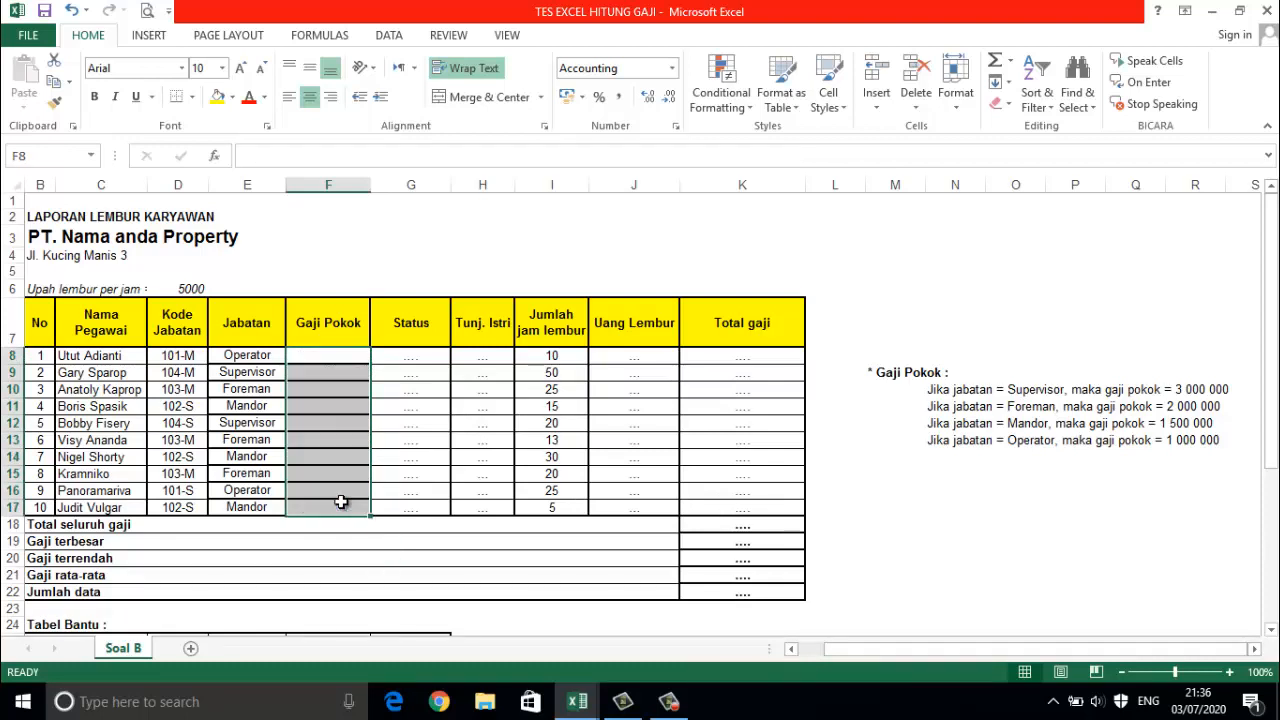
{"action": "left_click", "coordinate": [406, 563]}
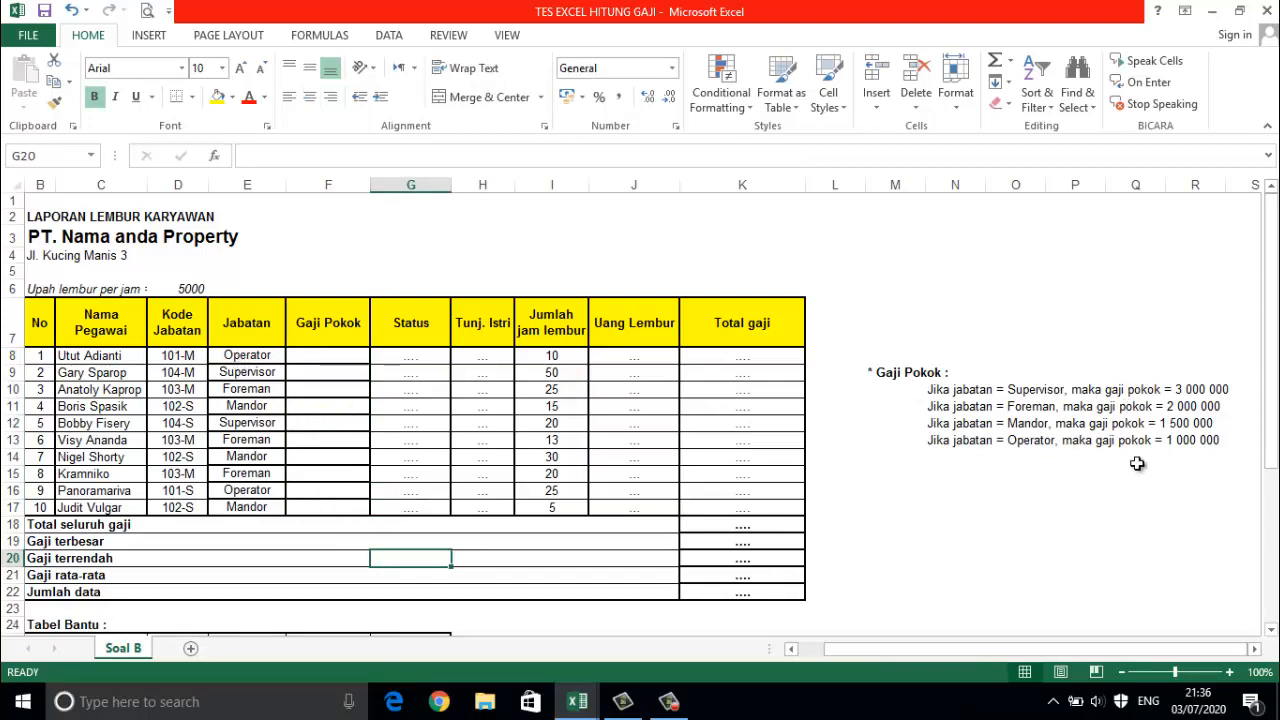
- Enter 1000000 in D27, directly below Operator in the Tabel Bantu lookup table
{"action": "left_click", "coordinate": [263, 356]}
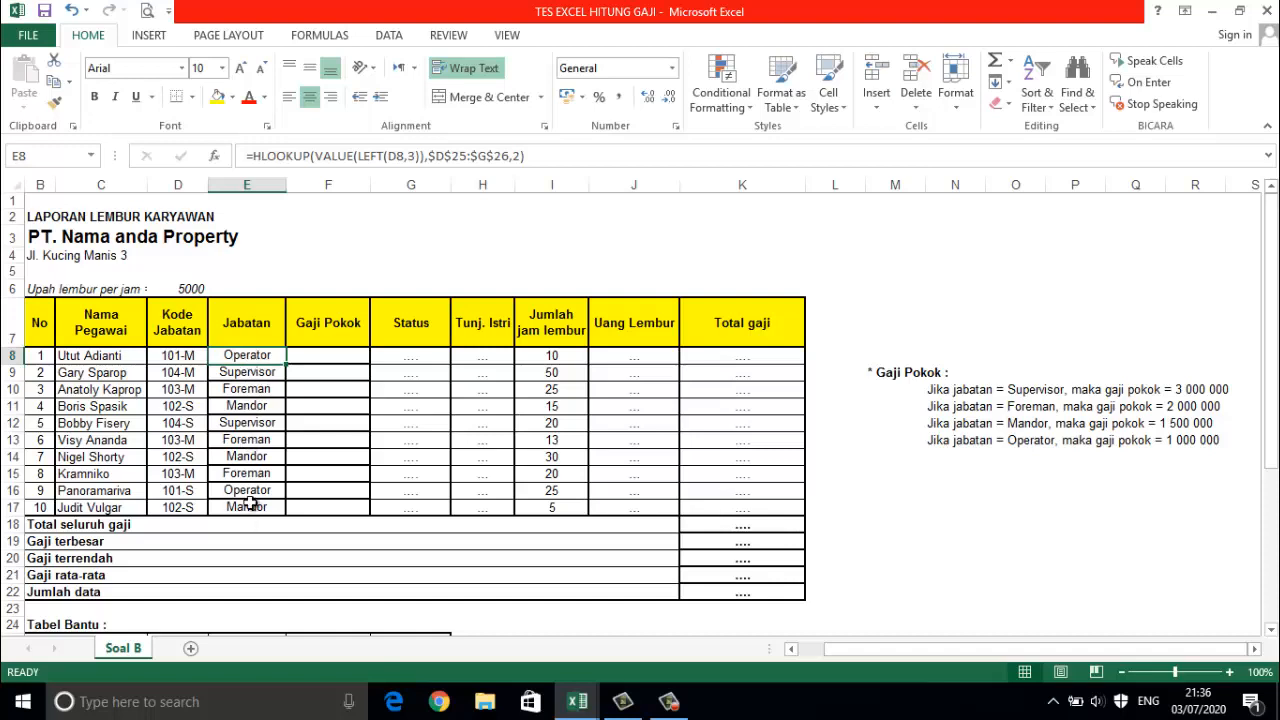
{"action": "left_click", "coordinate": [306, 358]}
{"action": "scroll", "coordinate": [330, 392], "scroll_direction": "down", "scroll_amount": 1}
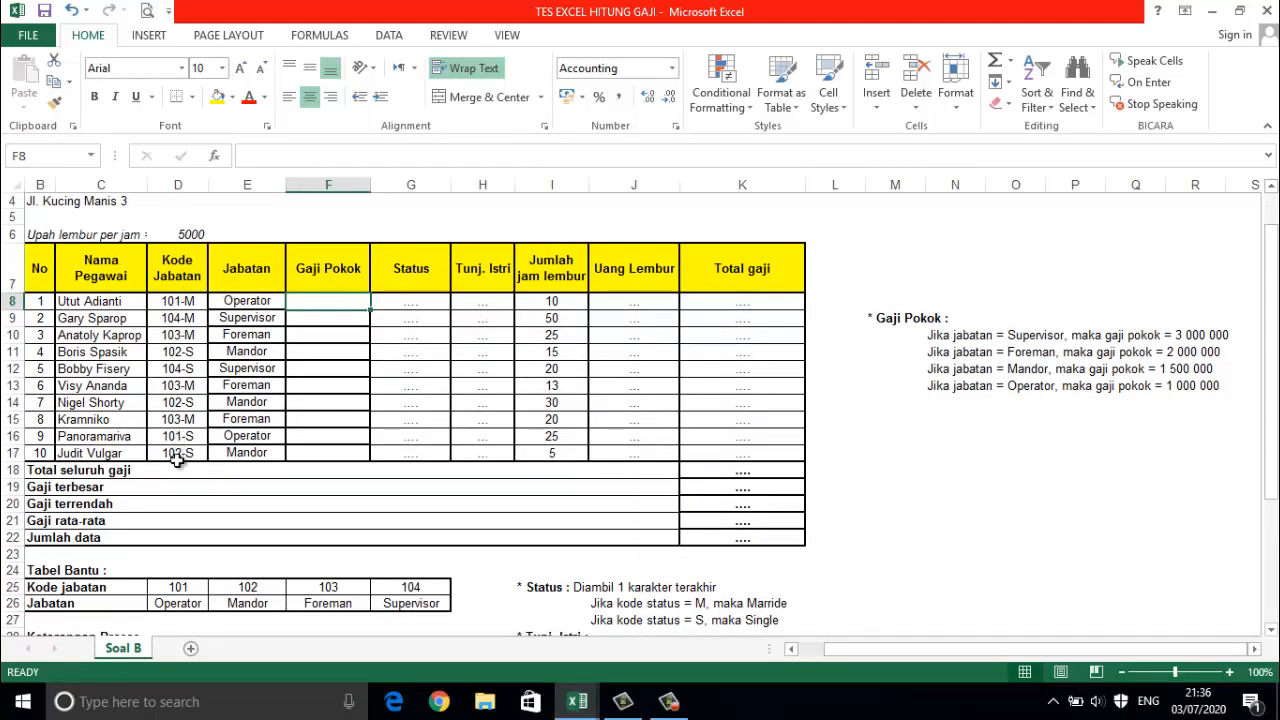
{"action": "scroll", "coordinate": [168, 492], "scroll_direction": "down", "scroll_amount": 1}
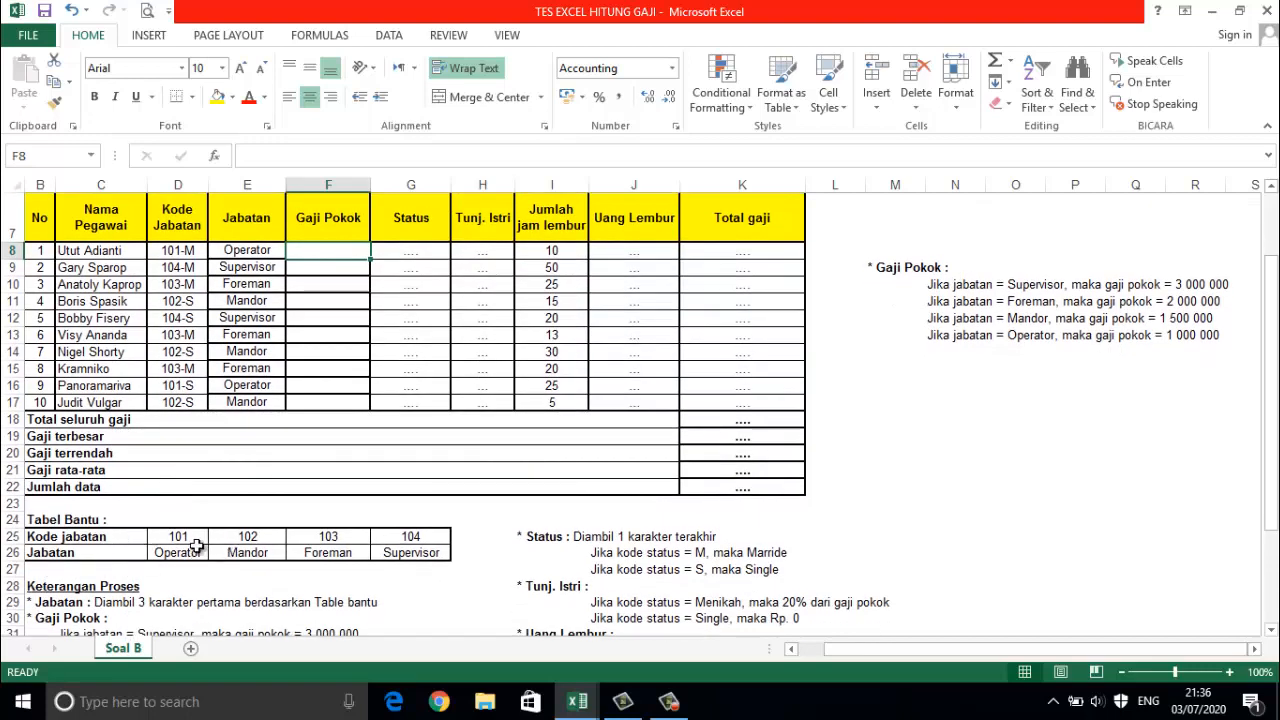
{"action": "left_click", "coordinate": [174, 572]}
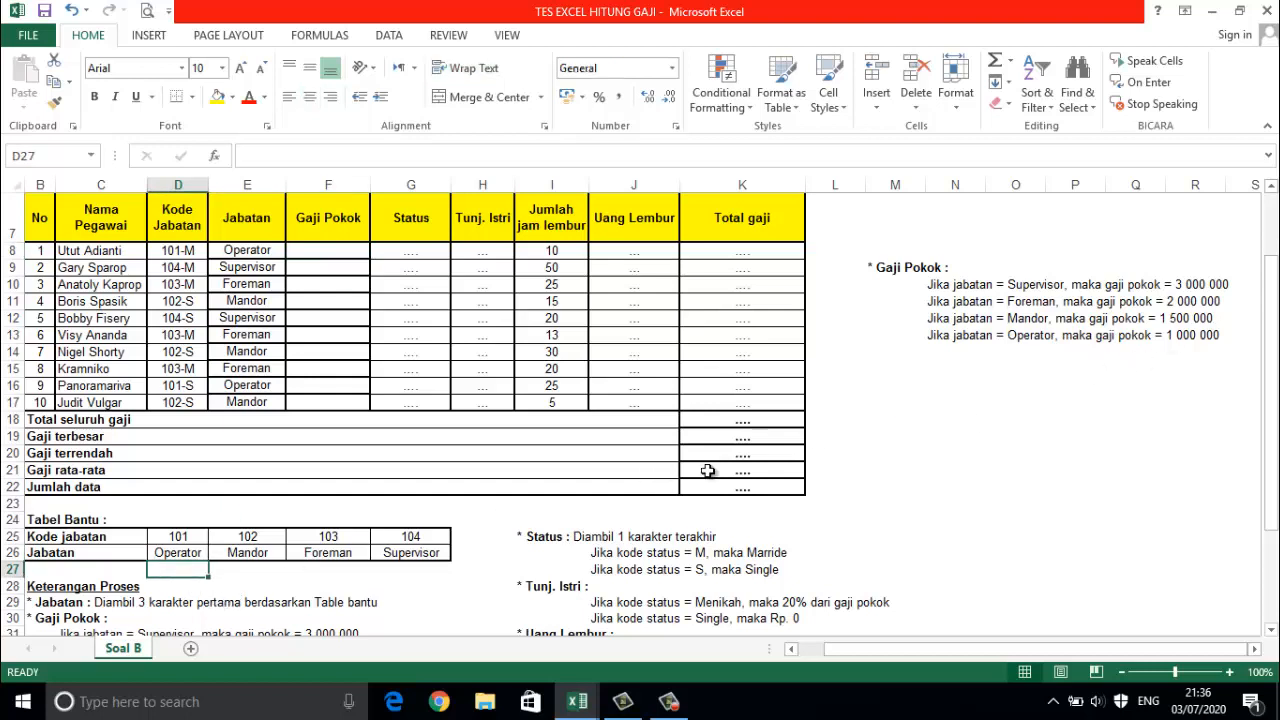
{"action": "type", "text": "100"}
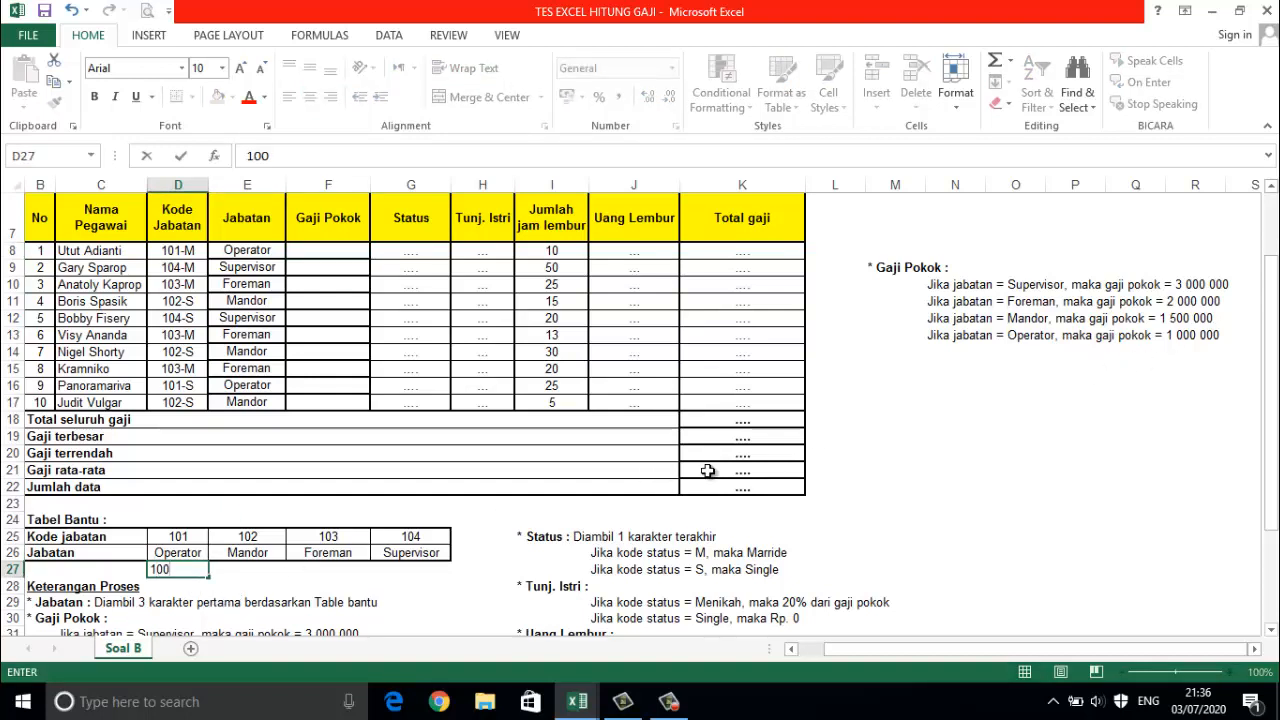
{"action": "type", "text": "0000"}
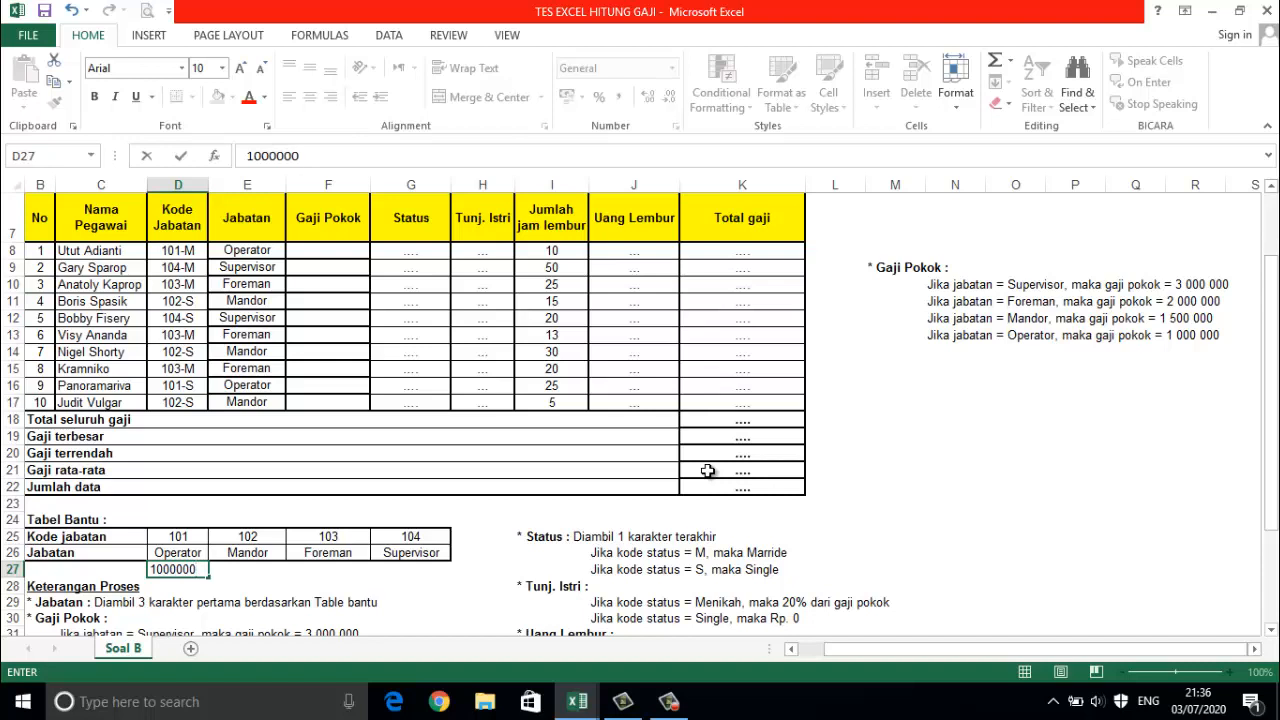
{"action": "key", "text": "Tab"}
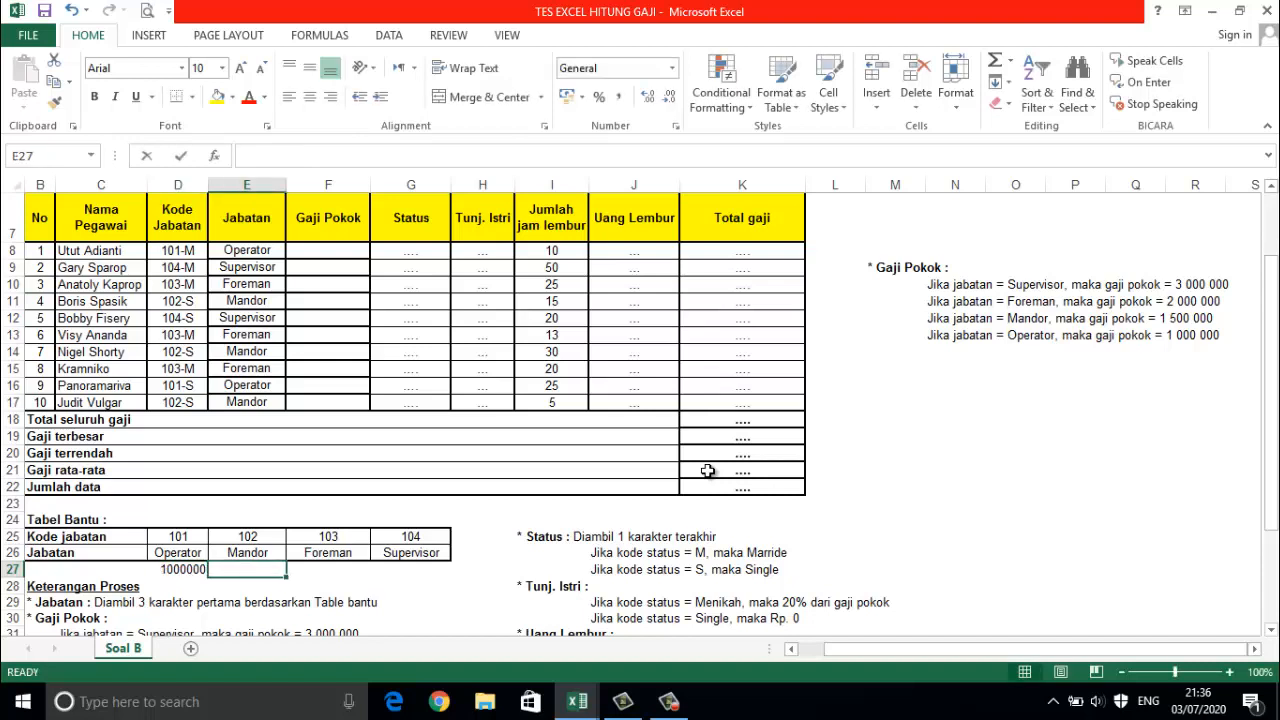
- Enter 1500000 below Mandor in E27, 2000000 below Foreman in F27 and 3000000 below Supervisor in G27
{"action": "type", "text": "1500"}
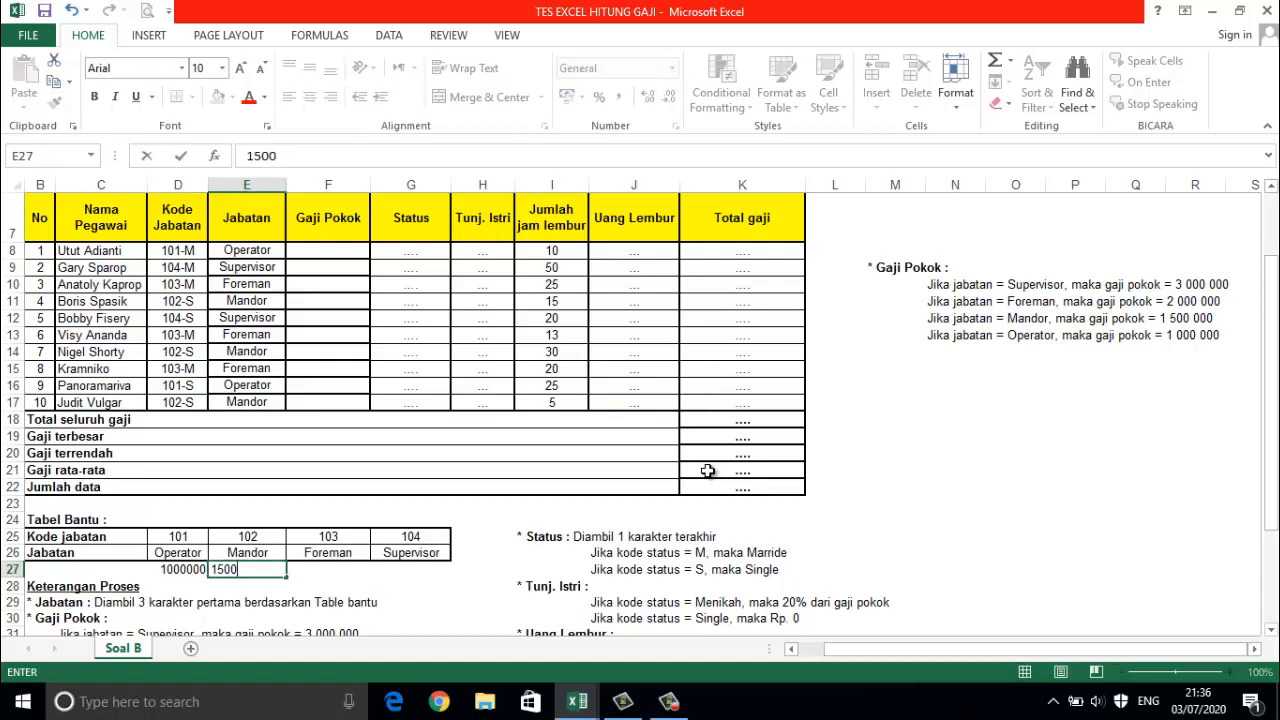
{"action": "type", "text": "000"}
{"action": "key", "text": "Tab"}
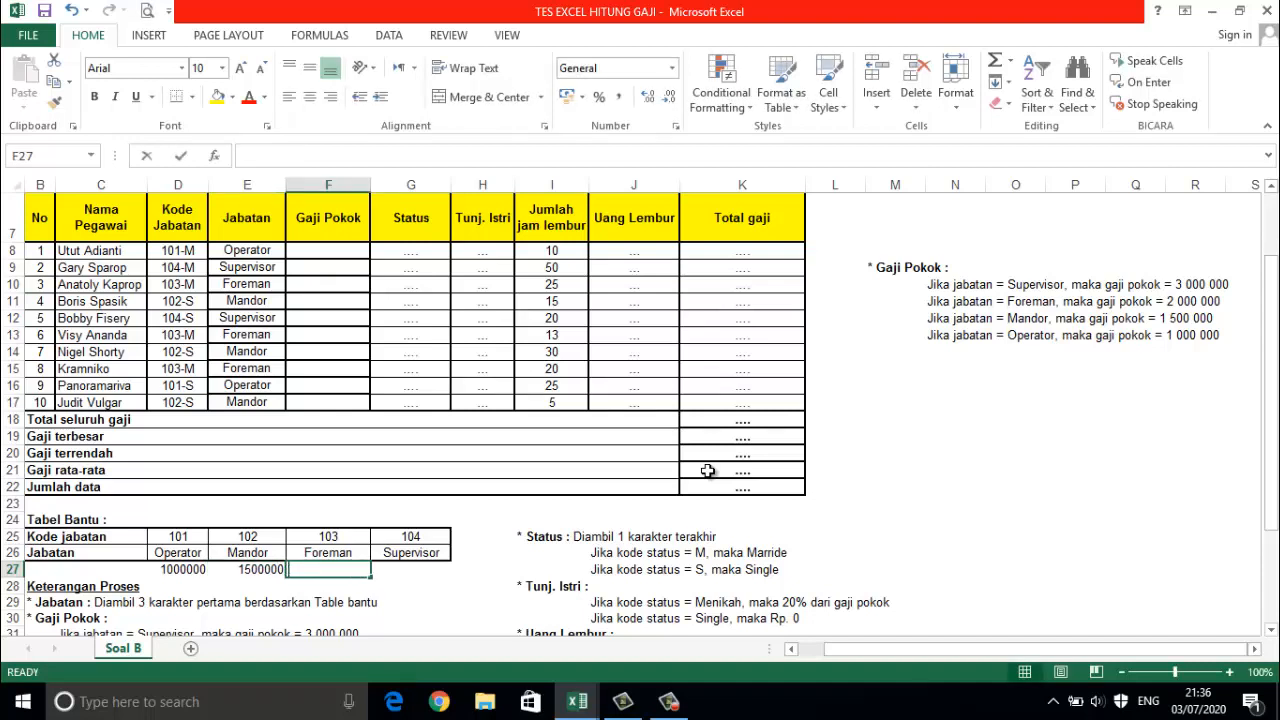
{"action": "type", "text": "2000000"}
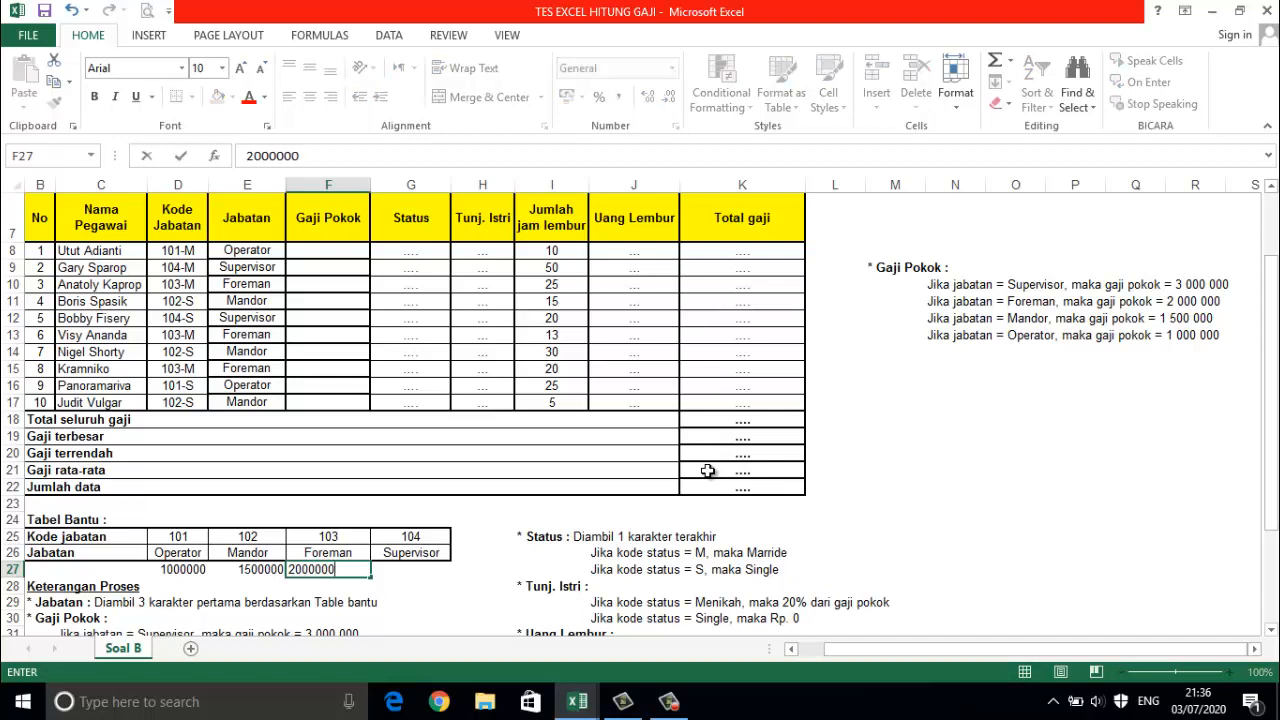
{"action": "key", "text": "Tab"}
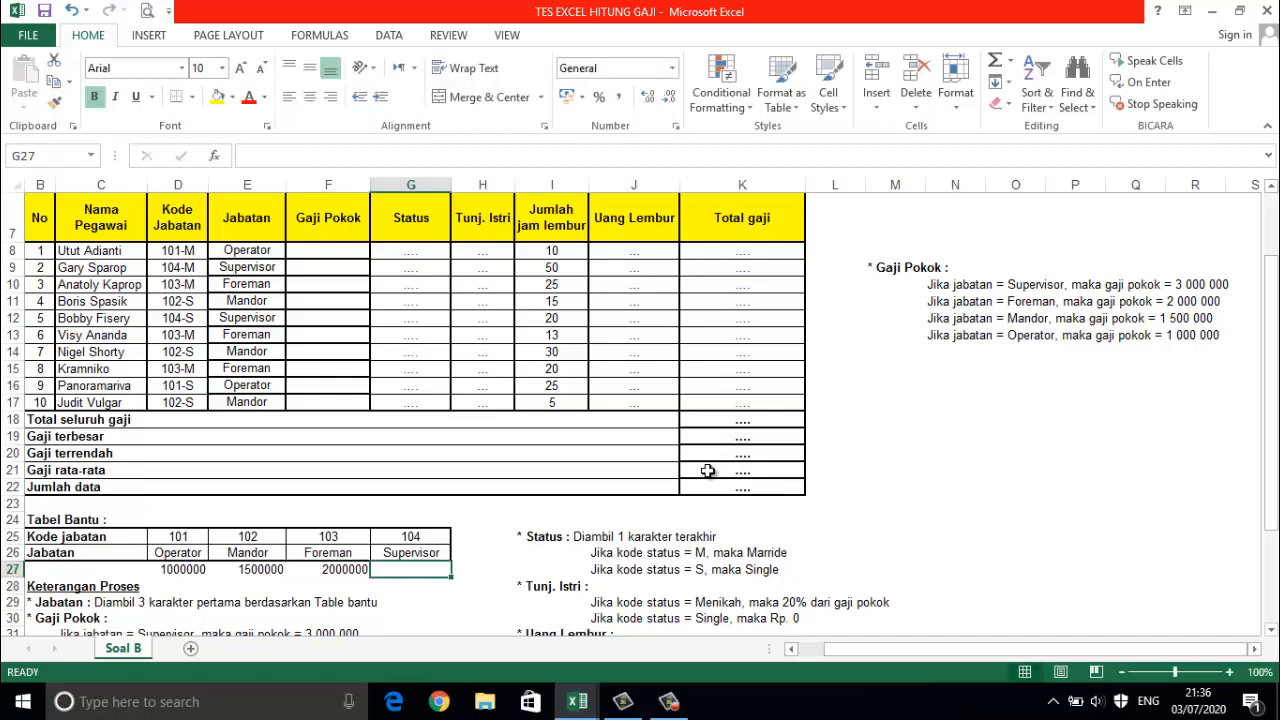
{"action": "type", "text": "3000000"}
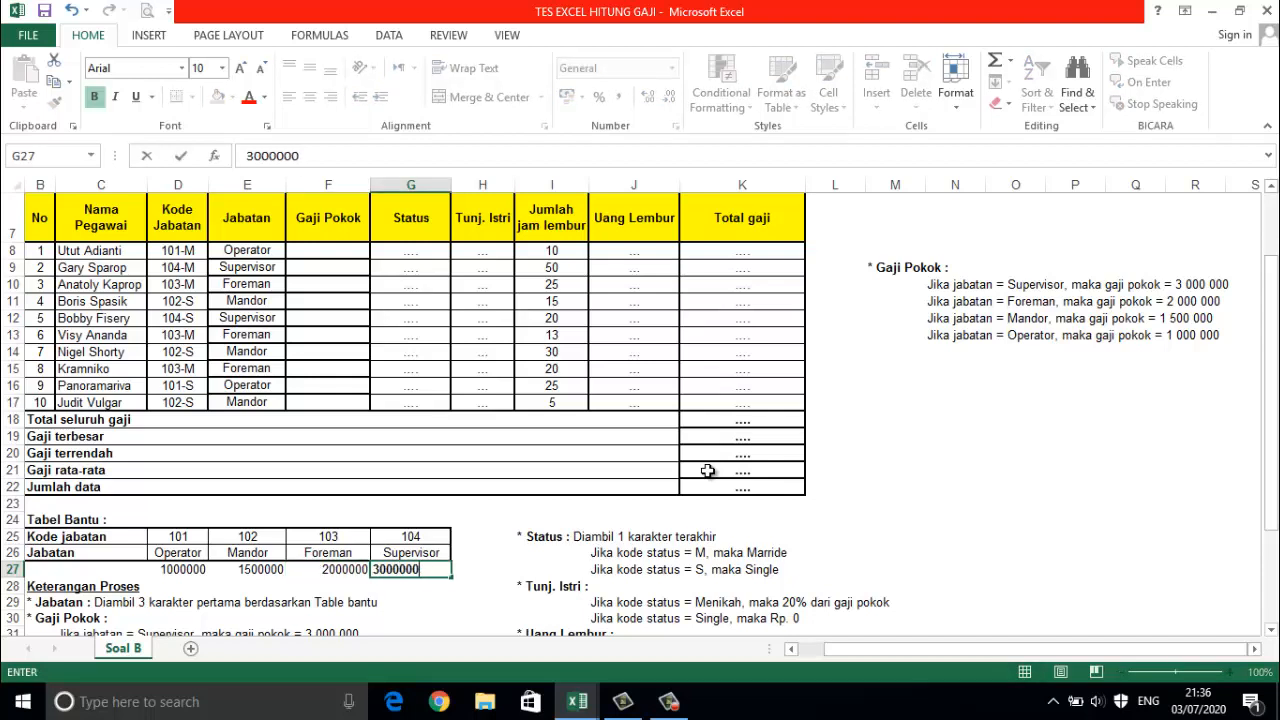
- Label the new Tabel Bantu row "gaji" in B27 and left-align the label
{"action": "left_click", "coordinate": [70, 571]}
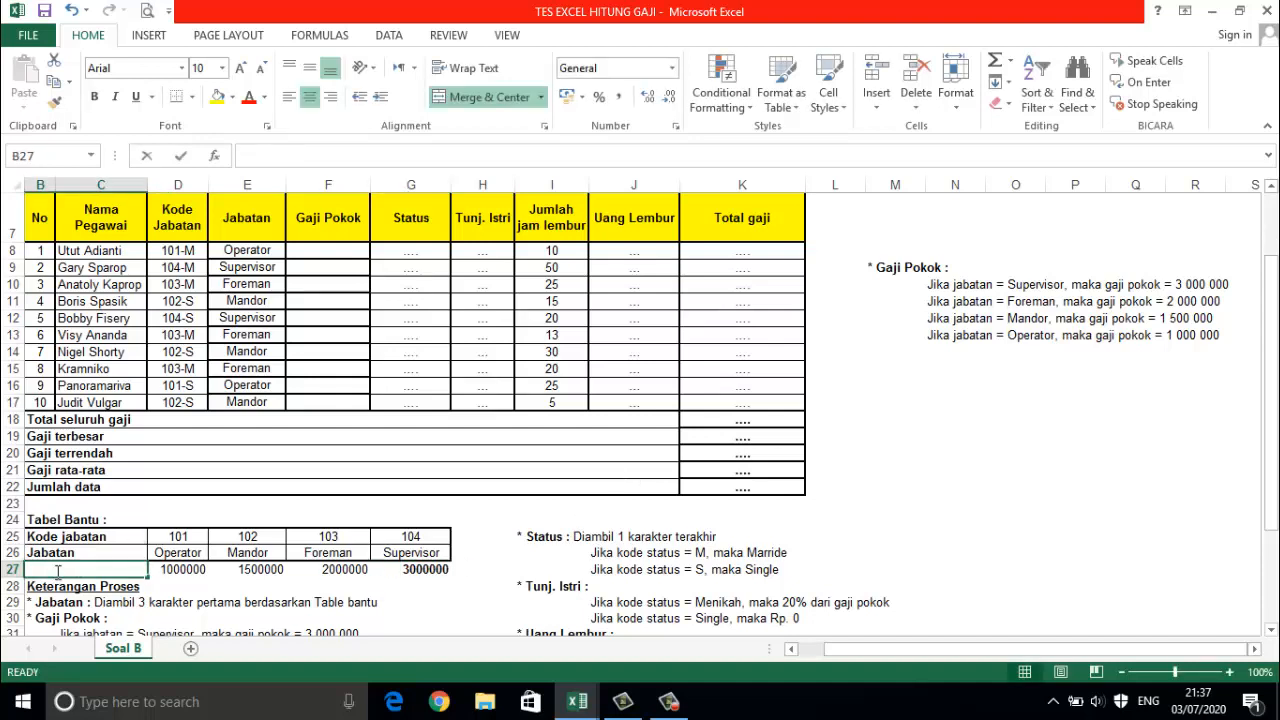
{"action": "type", "text": "gaji"}
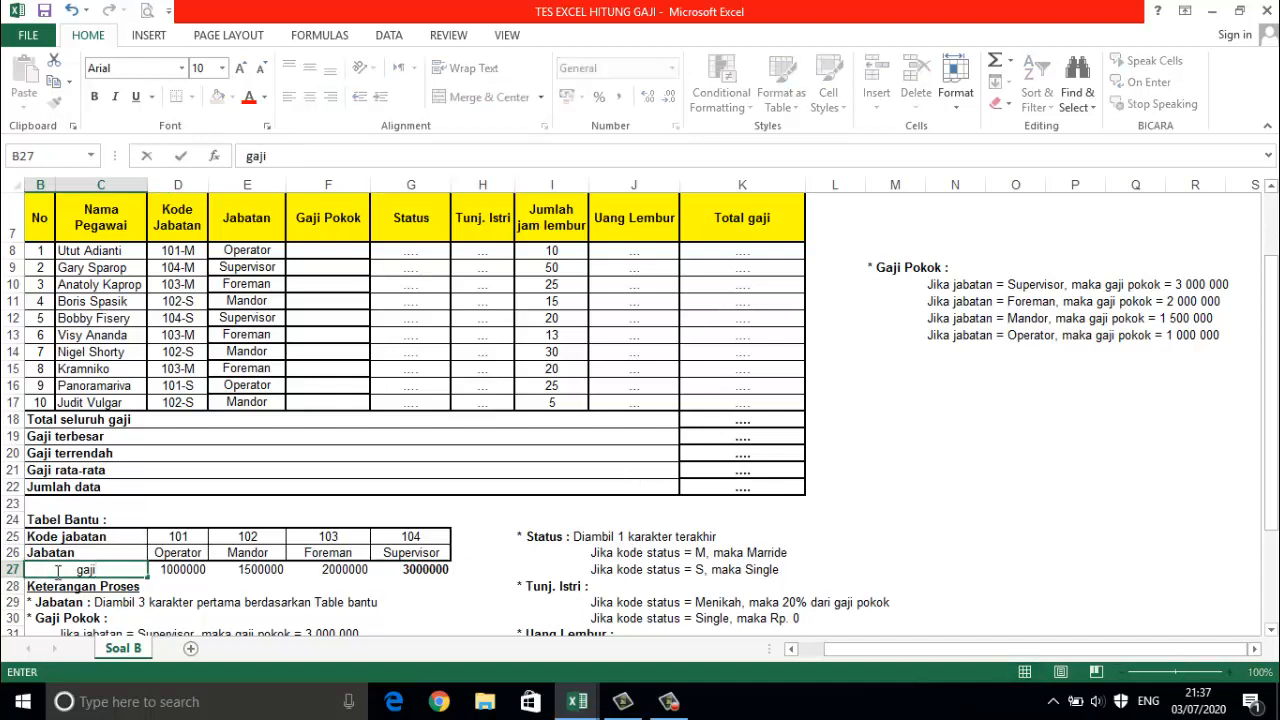
{"action": "key", "text": "ctrl+Return"}
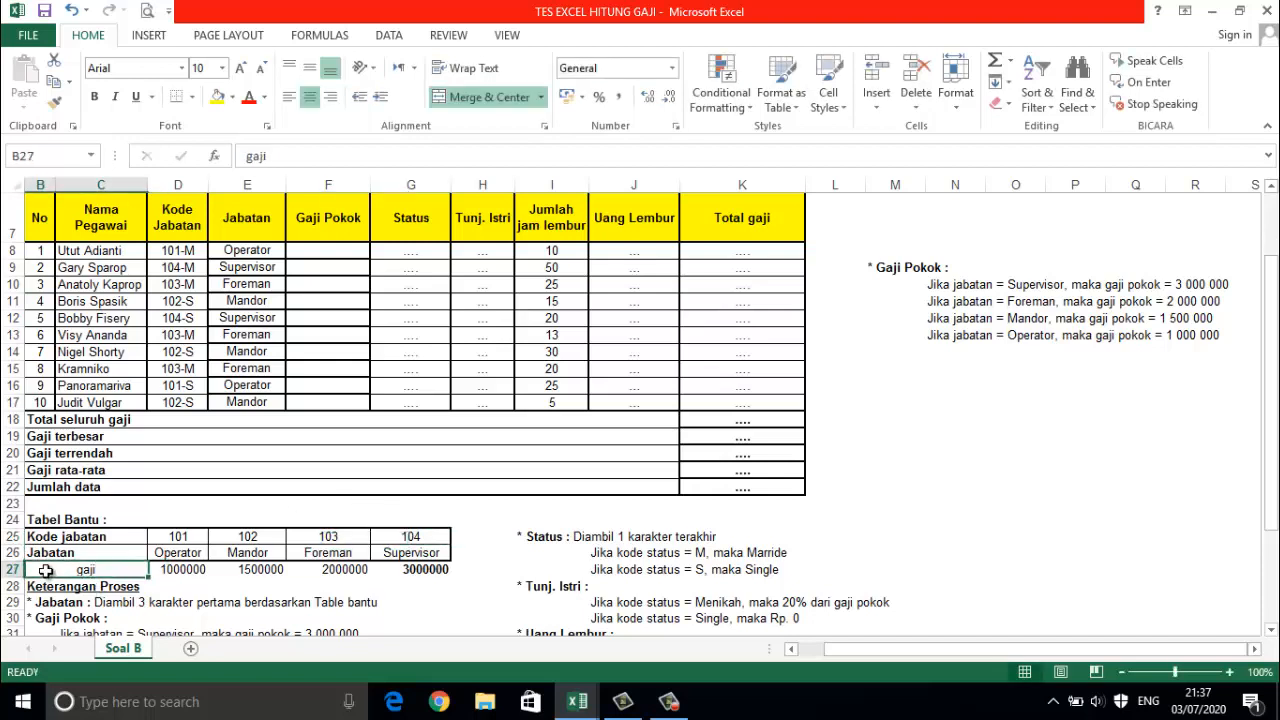
{"action": "left_click", "coordinate": [288, 96]}
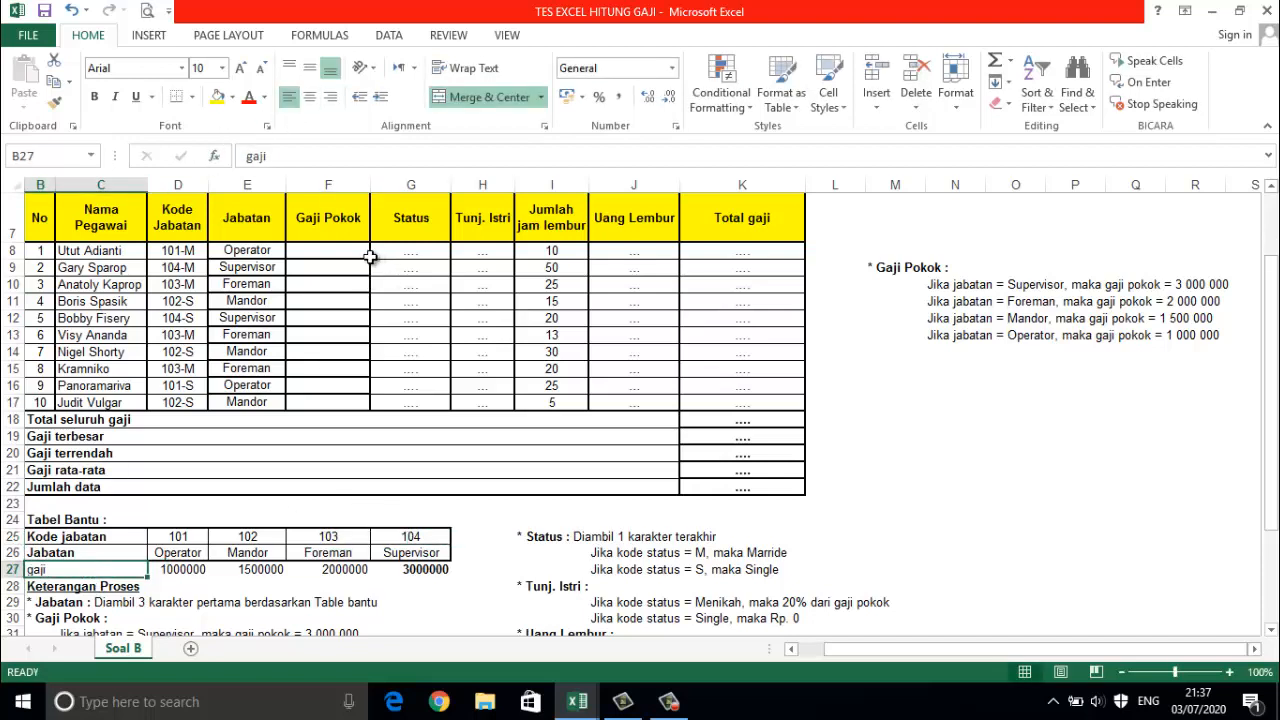
- Start an HLOOKUP formula in Gaji Pokok cell F8 with value(D8,3) as the lookup value
{"action": "left_click", "coordinate": [329, 252]}
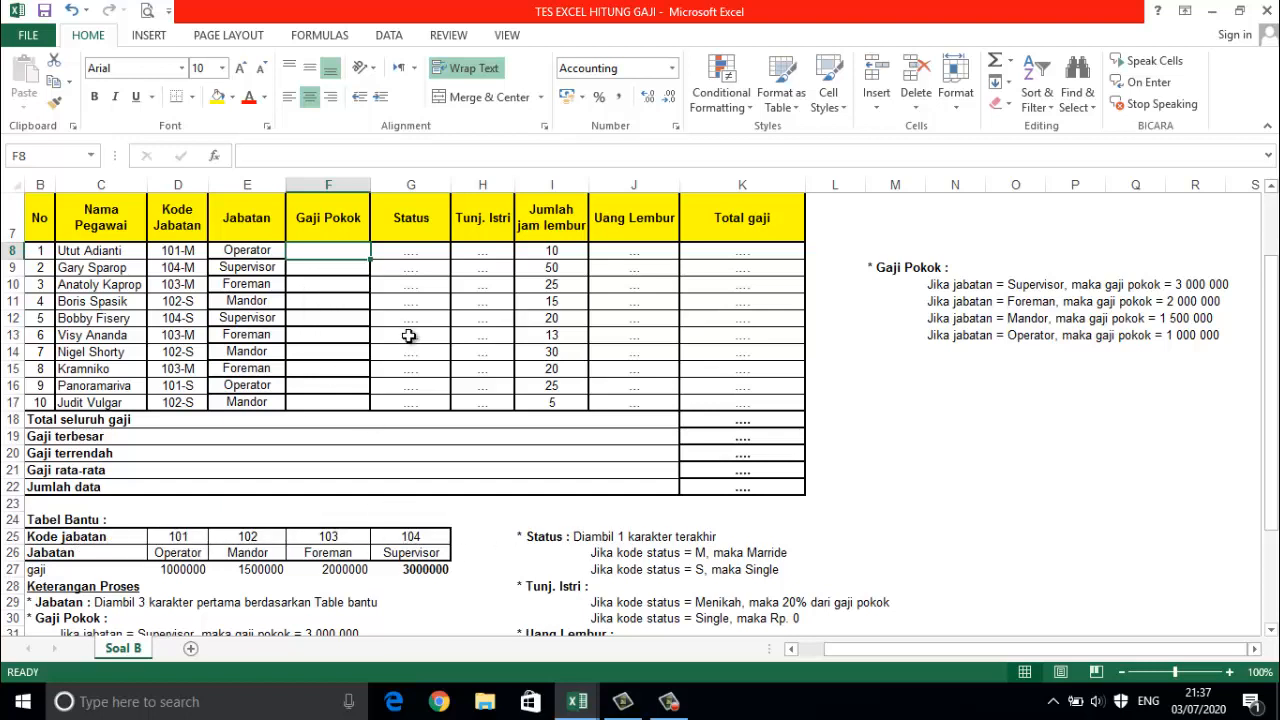
{"action": "type", "text": "=hl"}
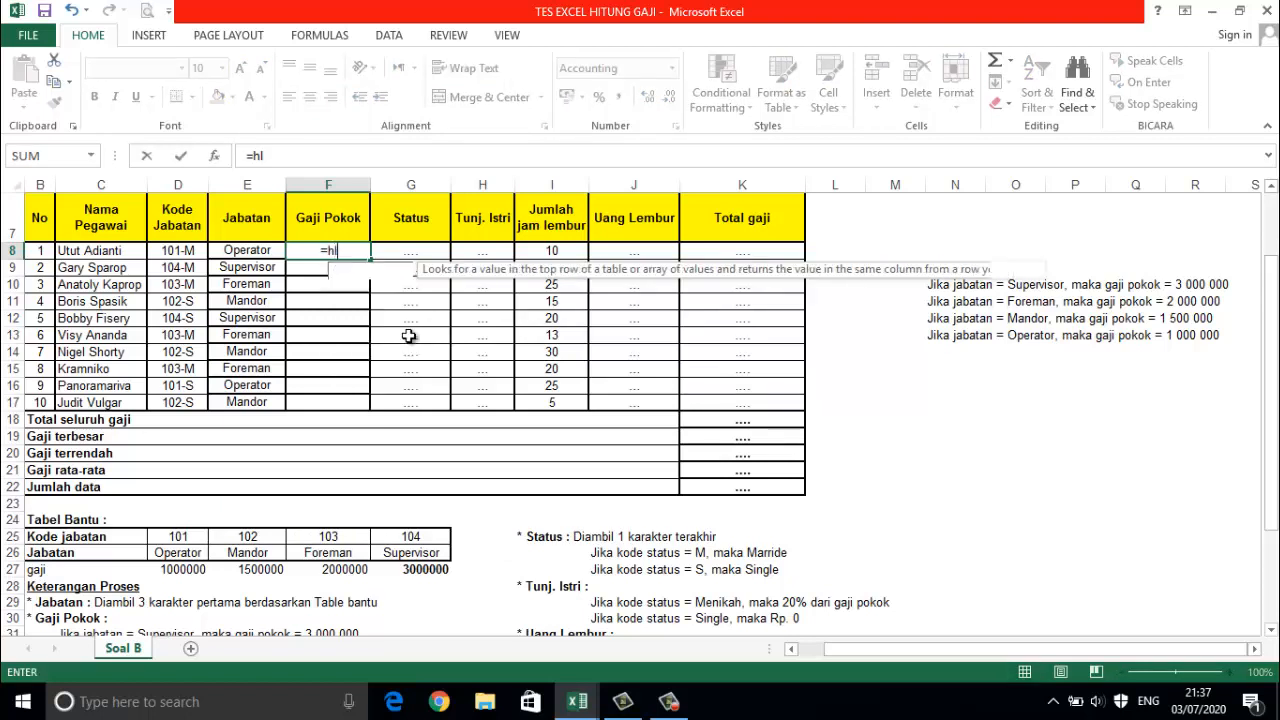
{"action": "type", "text": "ookup"}
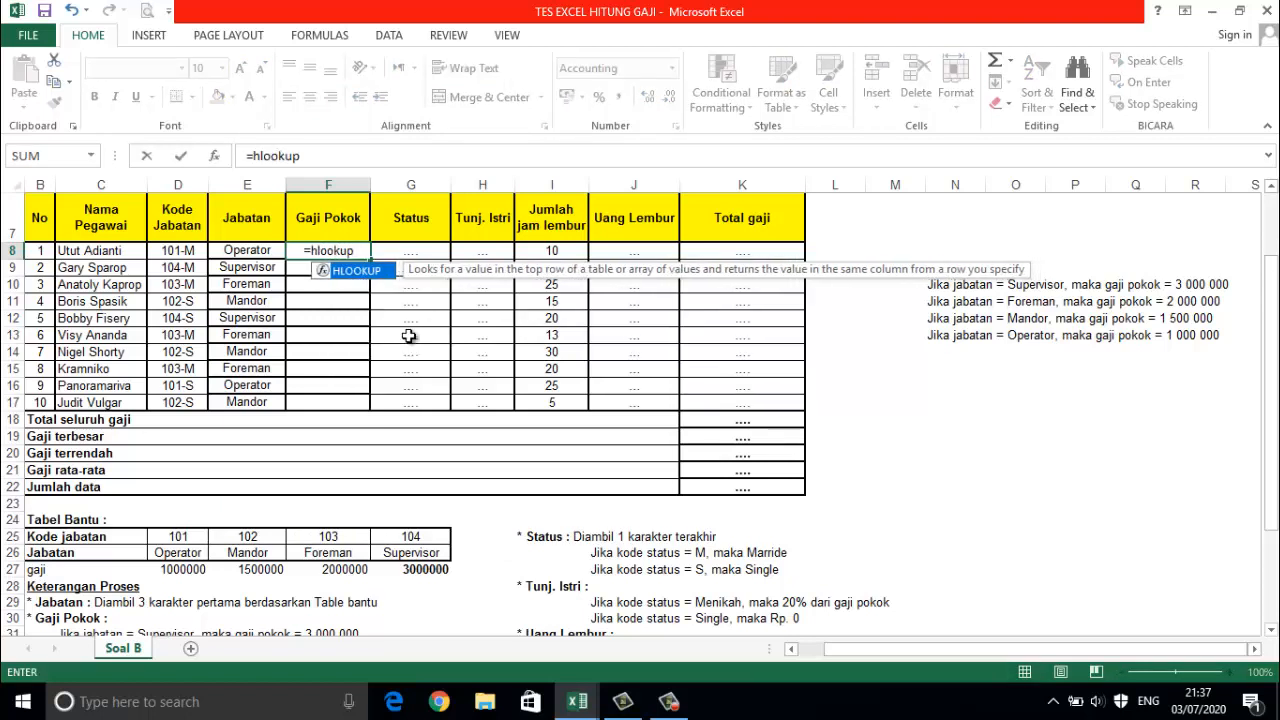
{"action": "type", "text": "("}
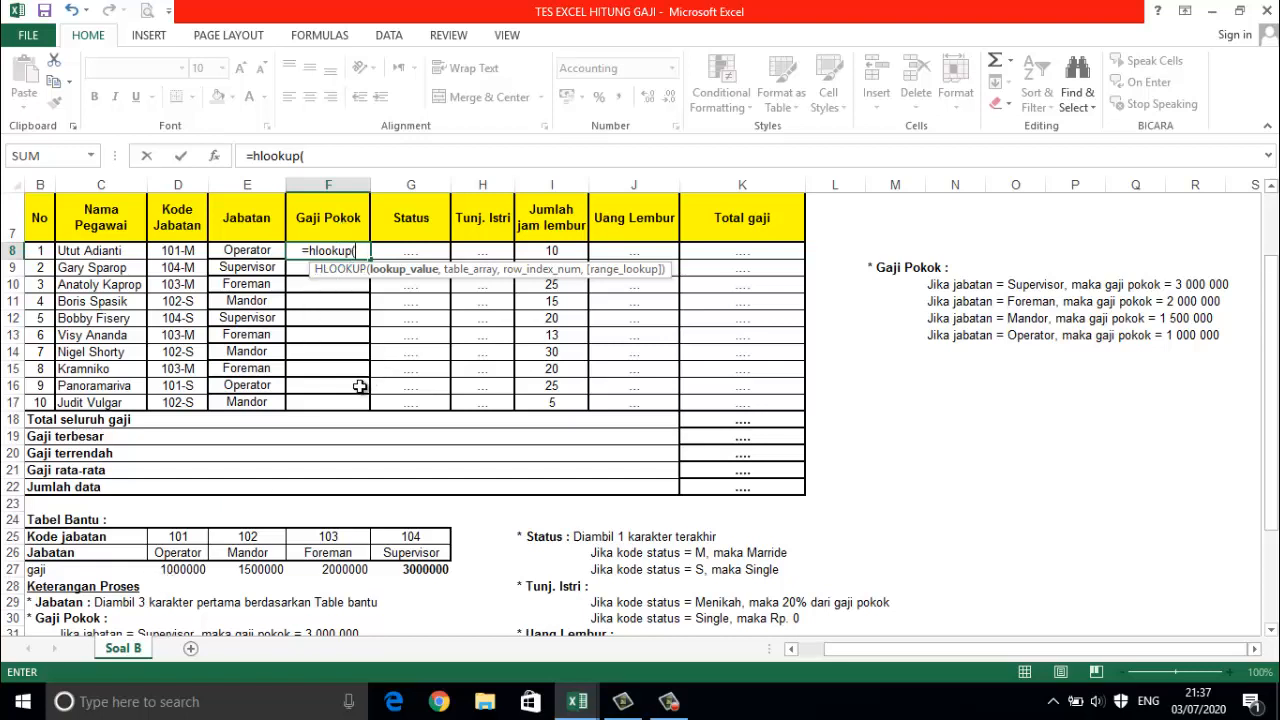
{"action": "type", "text": "v"}
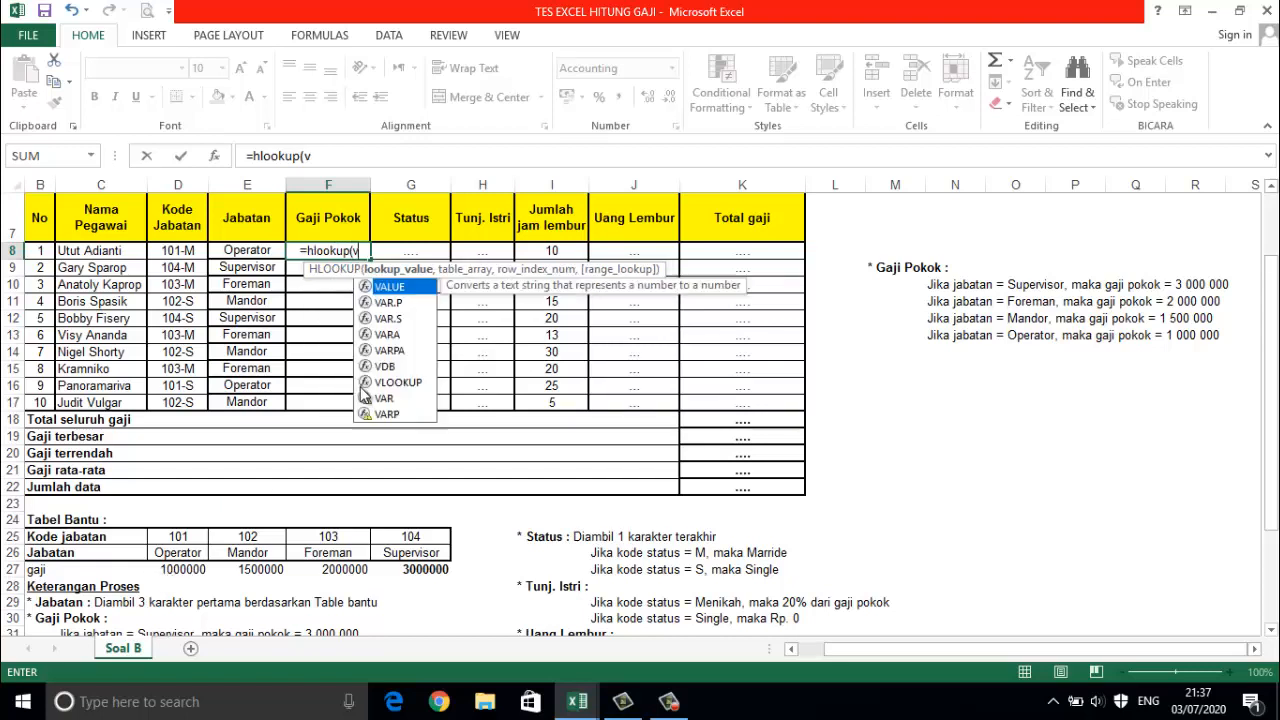
{"action": "type", "text": "alue"}
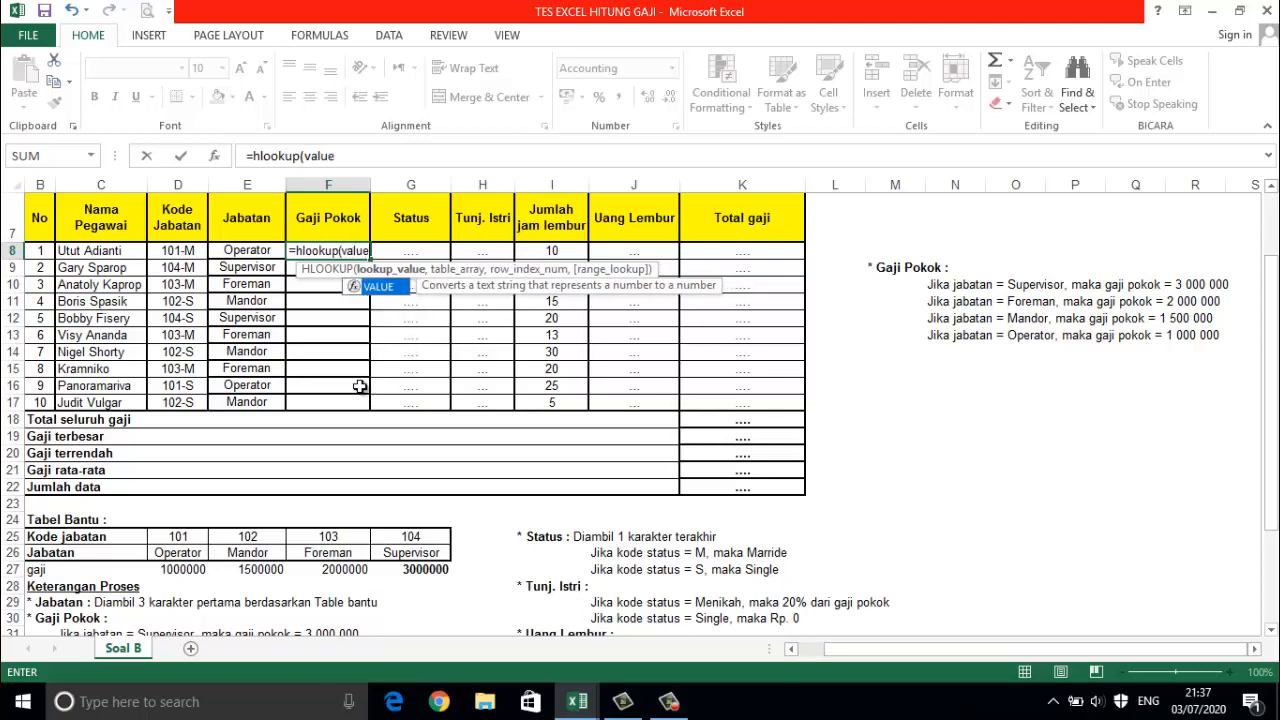
{"action": "type", "text": "("}
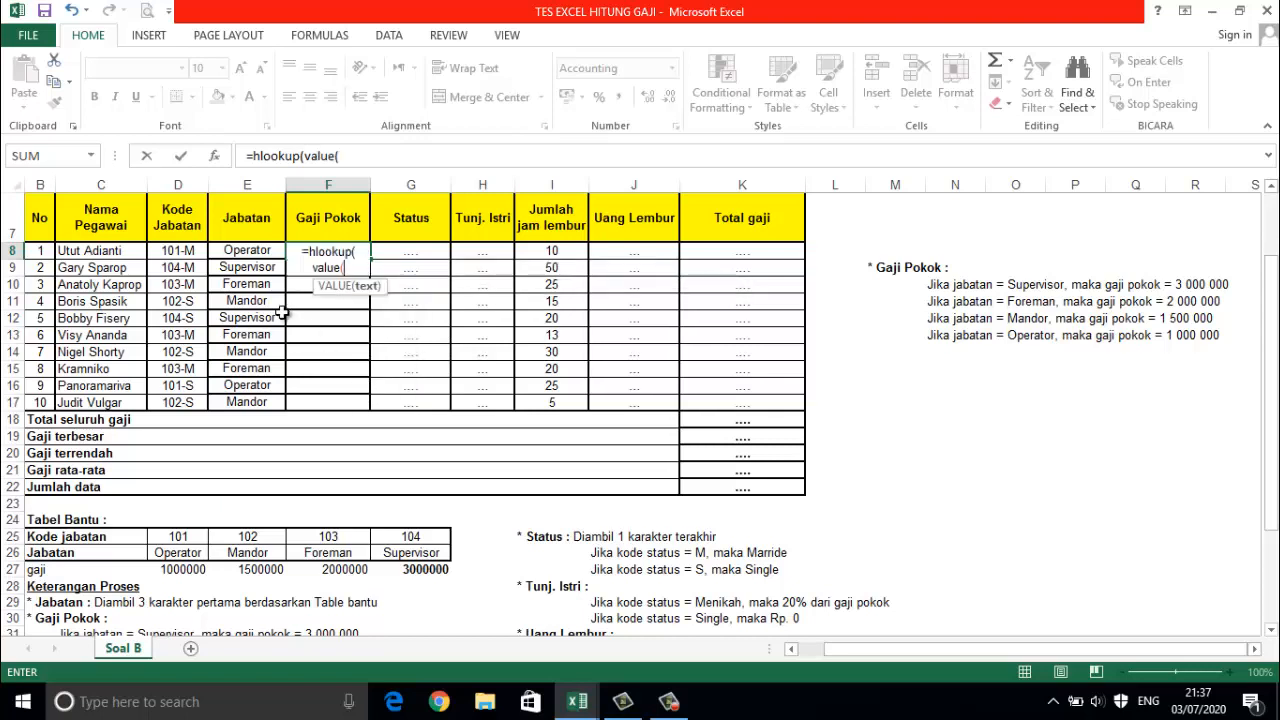
{"action": "left_click", "coordinate": [172, 251]}
{"action": "type", "text": ","}
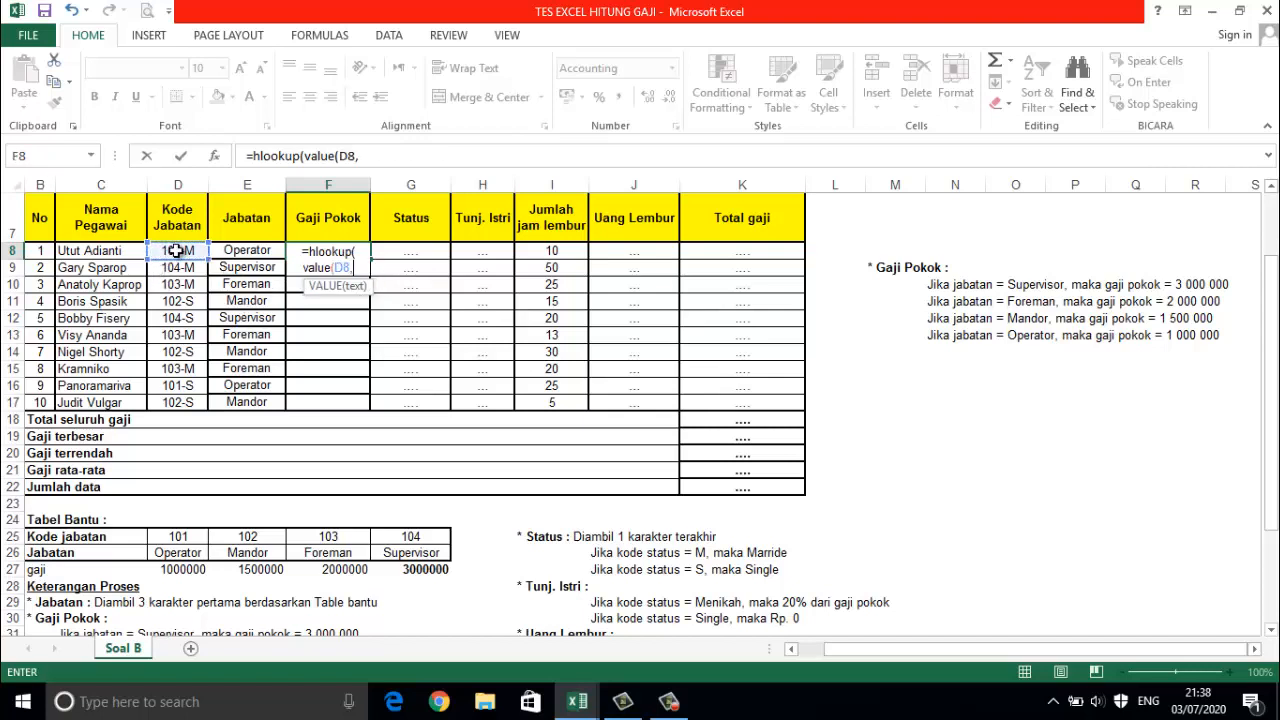
{"action": "type", "text": "3"}
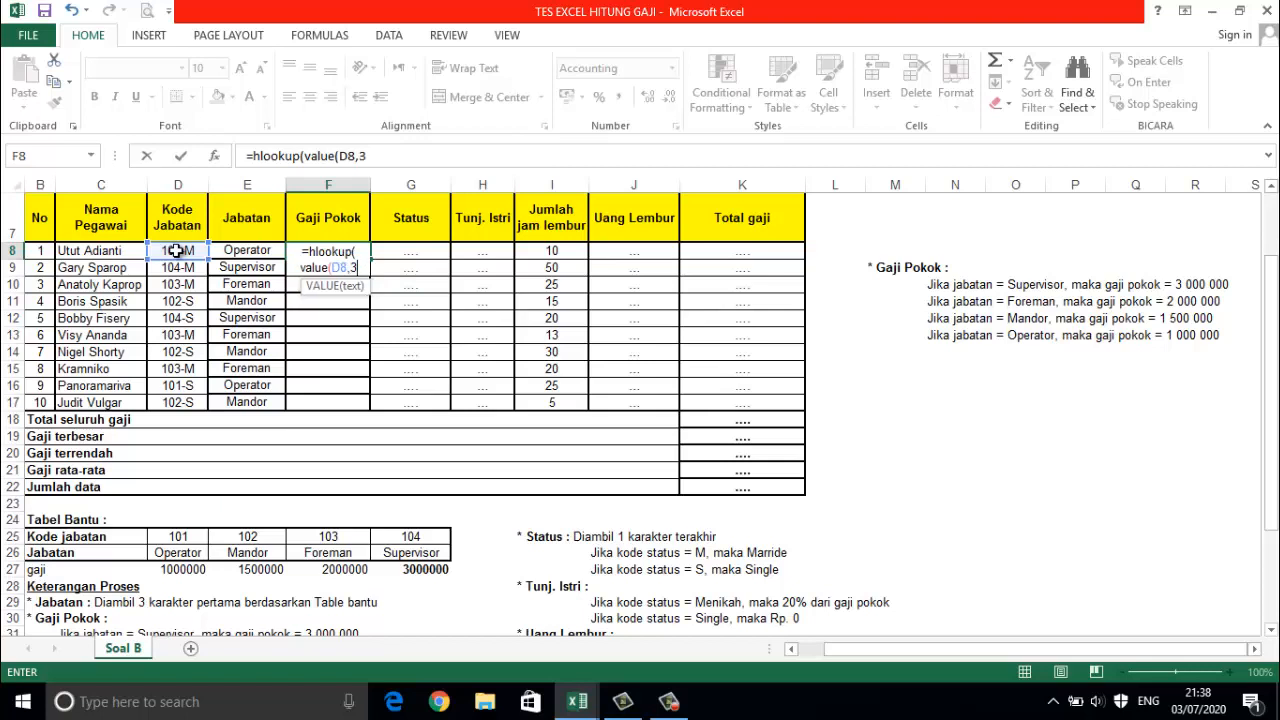
{"action": "type", "text": "))"}
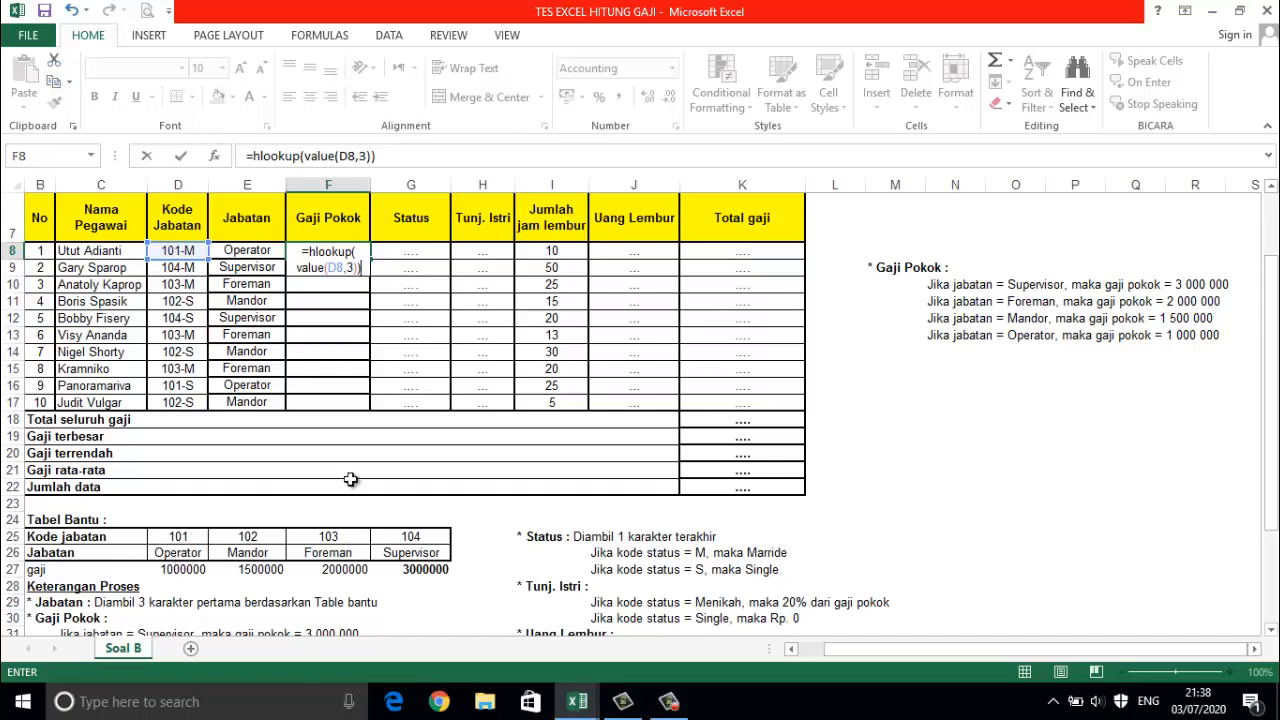
- Add the Tabel Bantu range D25:G27 as the HLOOKUP table array and 3 as the row index
{"action": "type", "text": ","}
{"action": "left_click_drag", "start_coordinate": [178, 537], "coordinate": [412, 568]}
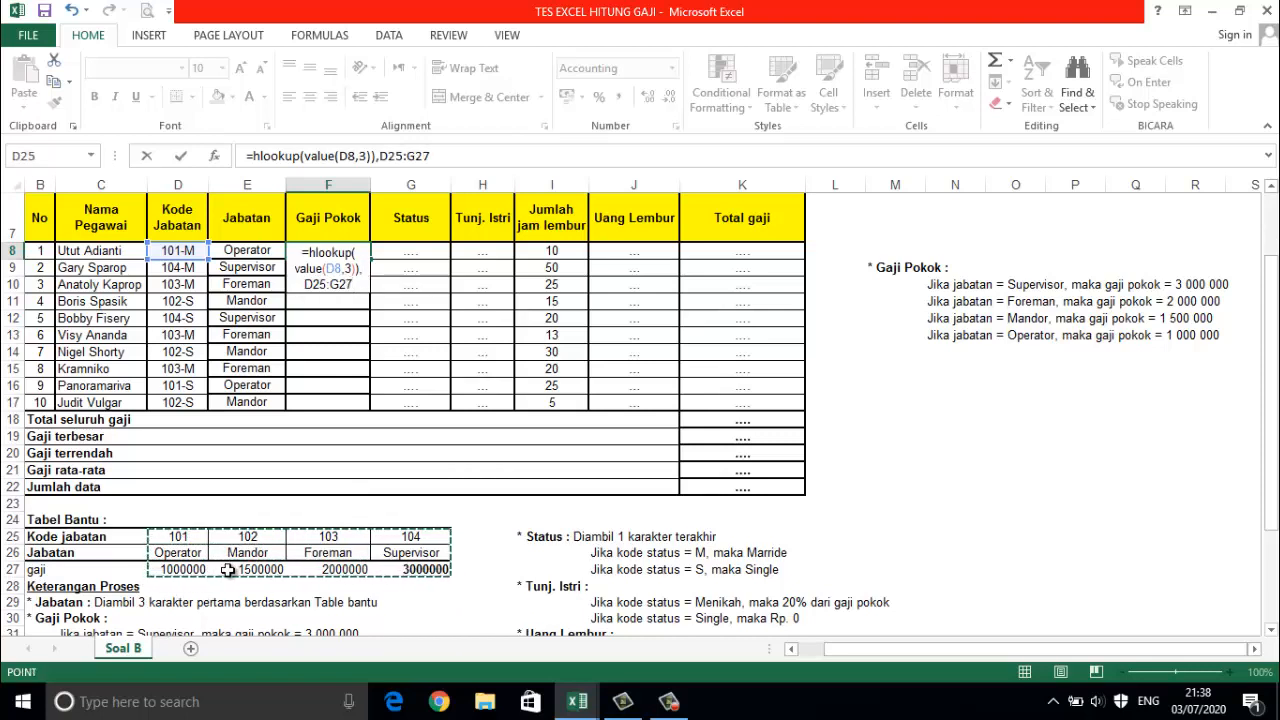
{"action": "type", "text": ","}
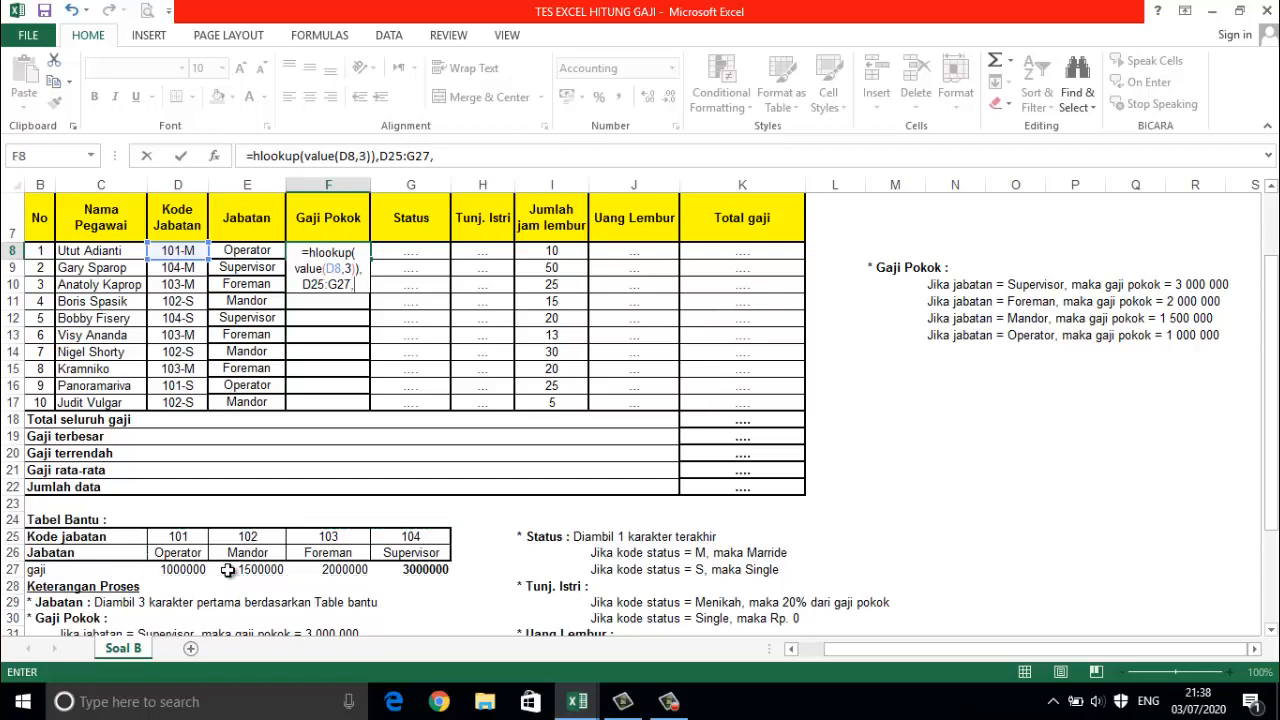
{"action": "type", "text": "3"}
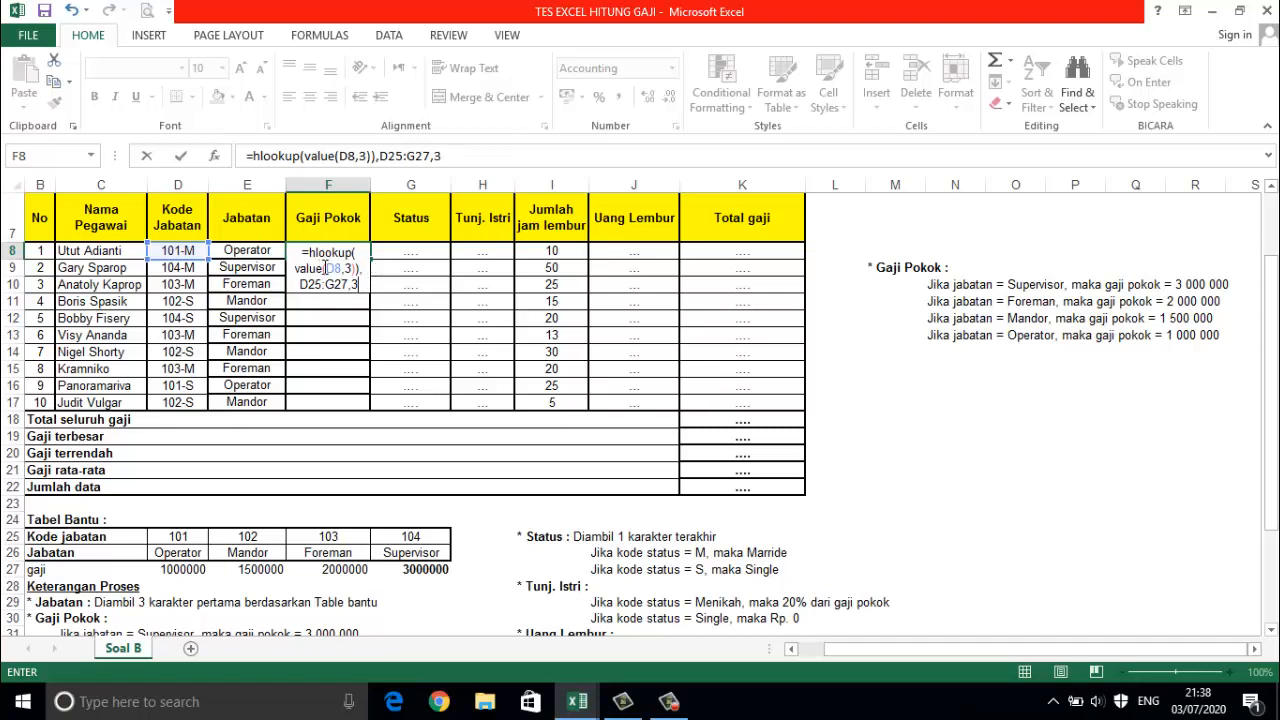
- Nest LEFT around D8,3 inside VALUE and complete the F8 formula as =hlookup(value(left(D8,3)),D25:G27,3)
{"action": "left_click", "coordinate": [324, 268]}
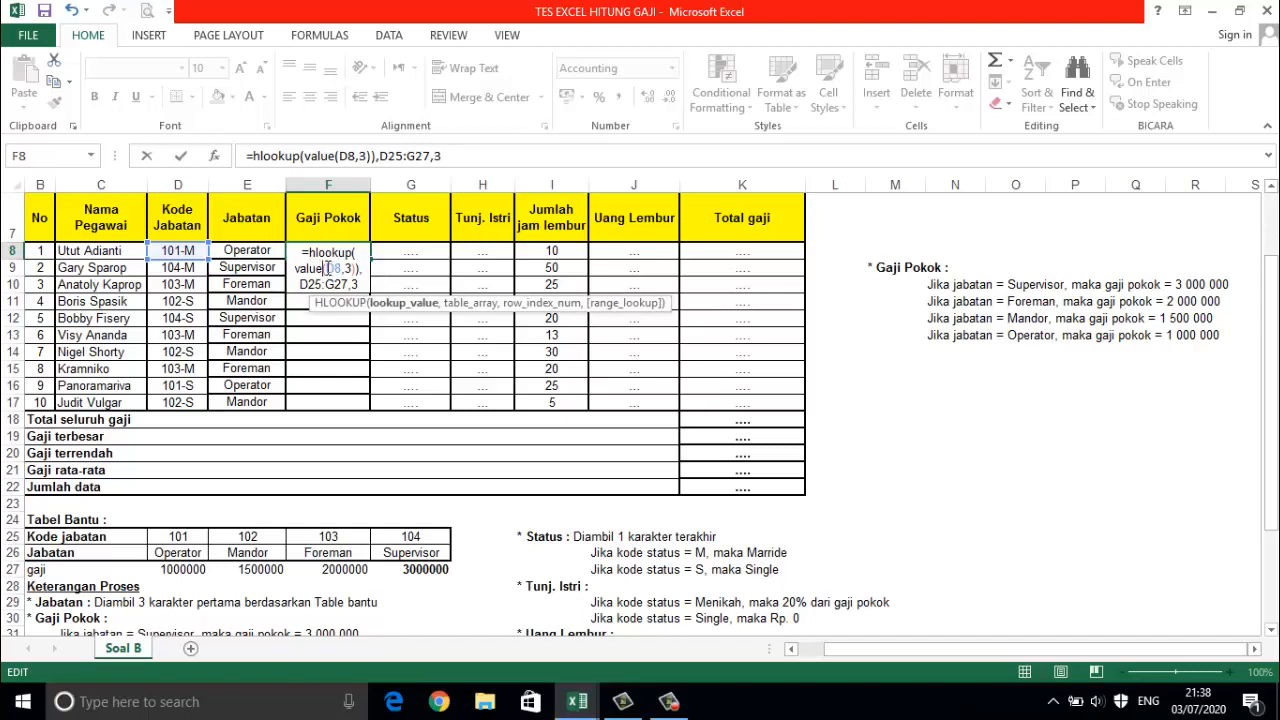
{"action": "left_click_drag", "start_coordinate": [325, 268], "coordinate": [343, 268]}
{"action": "key", "text": "Left"}
{"action": "type", "text": "left"}
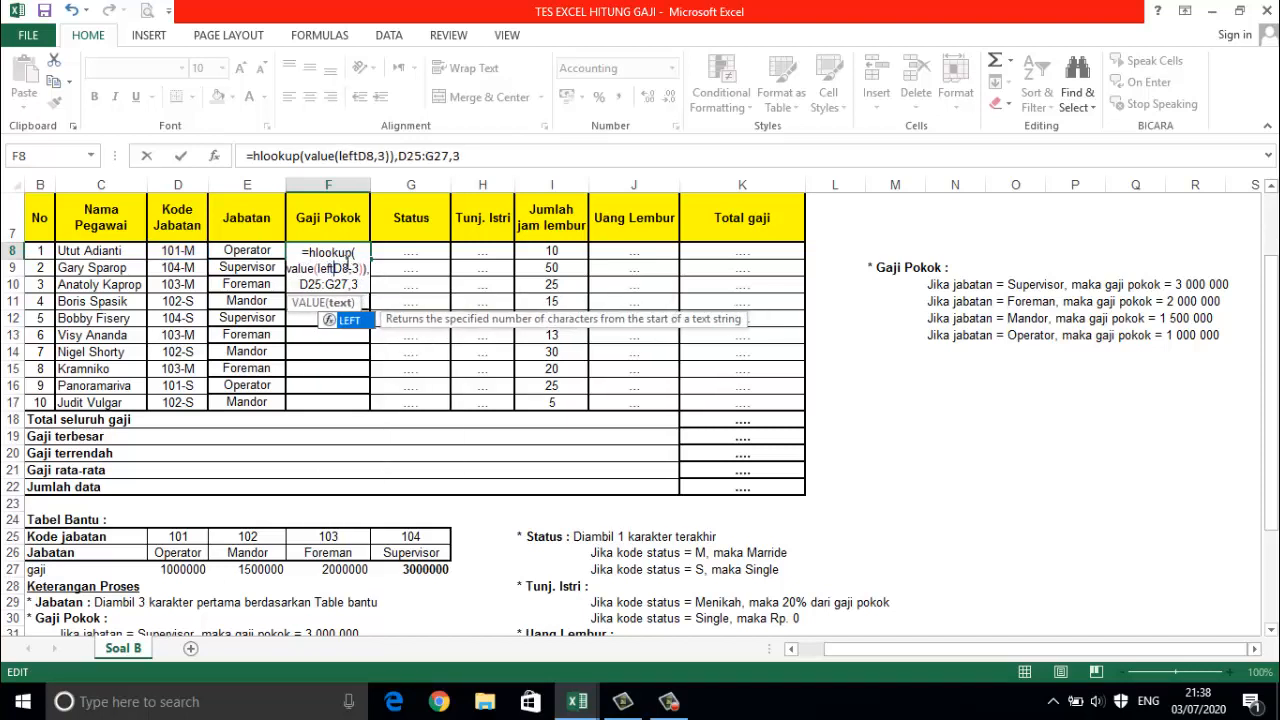
{"action": "type", "text": "("}
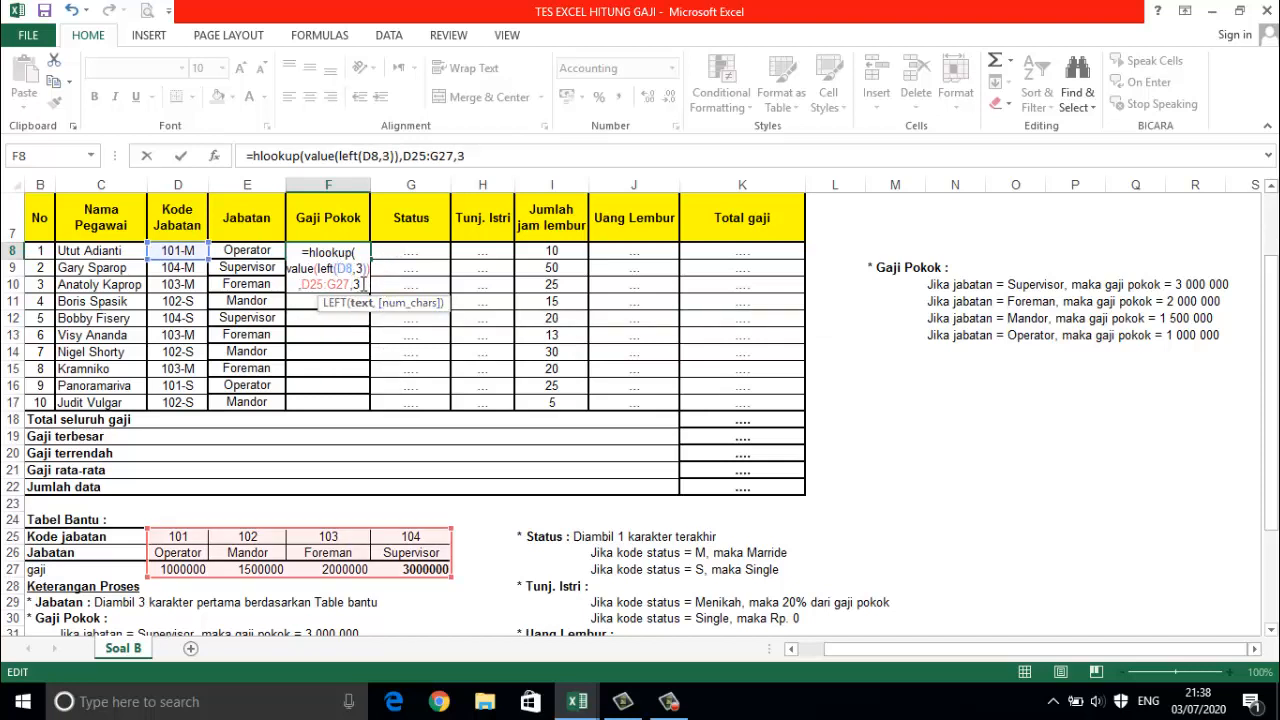
{"action": "left_click", "coordinate": [360, 285]}
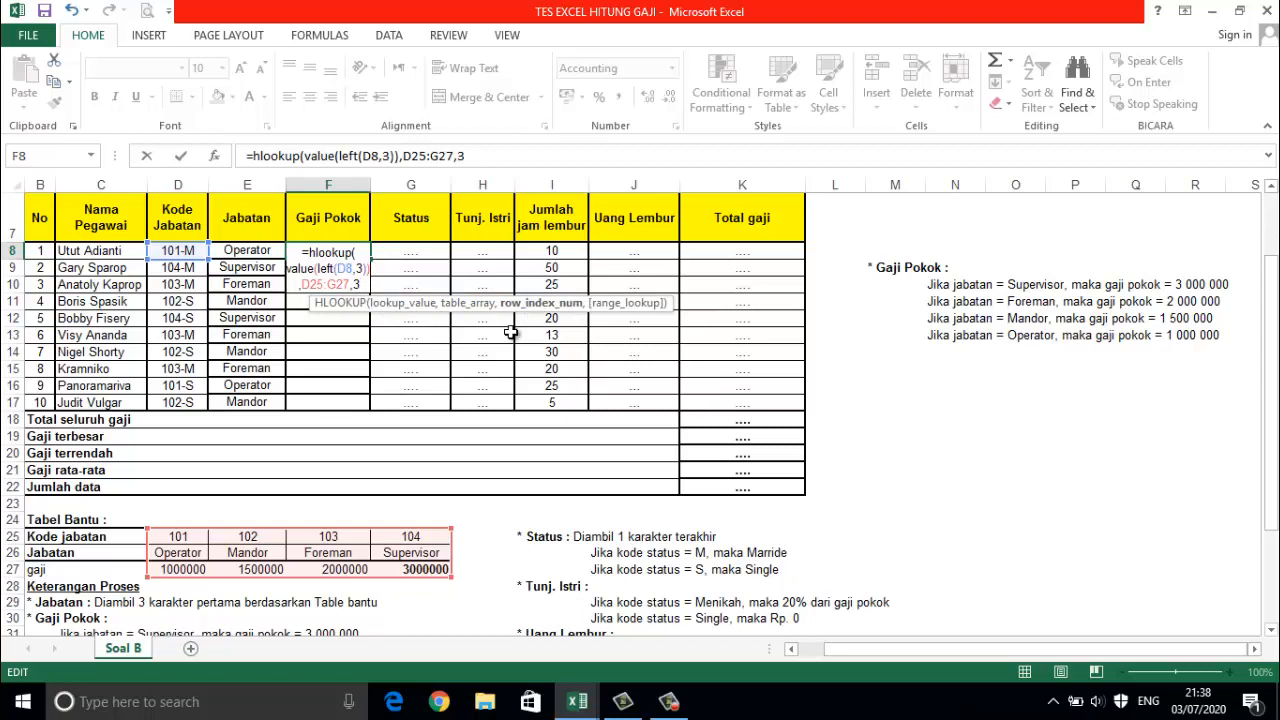
{"action": "type", "text": ")"}
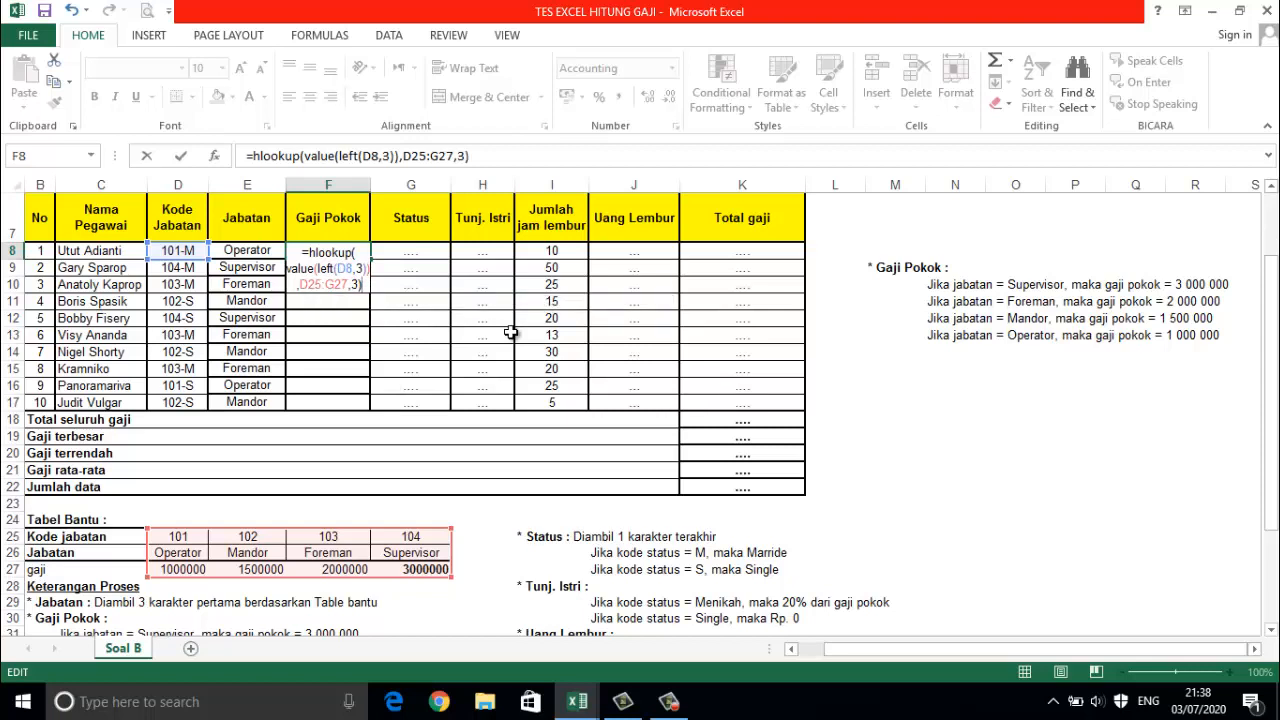
{"action": "key", "text": "Return"}
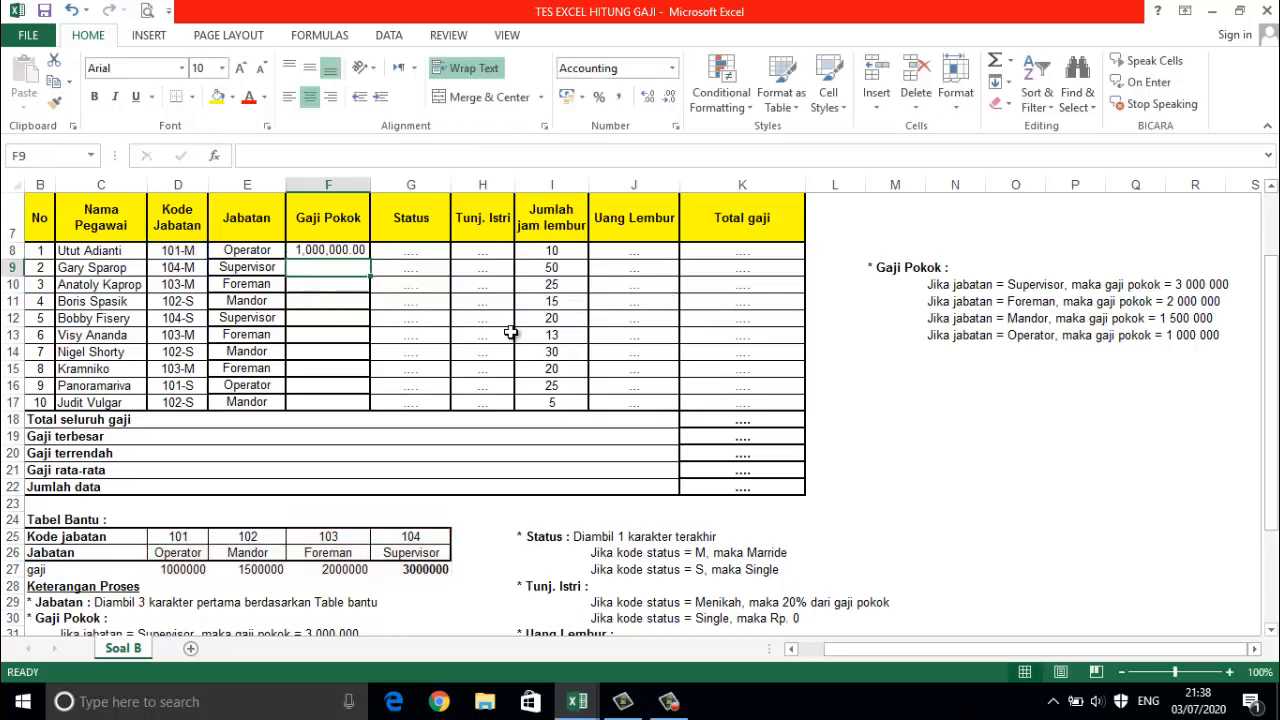
- Make the table range in the F8 HLOOKUP formula absolute as $D$25:$G$27
{"action": "left_click", "coordinate": [340, 249]}
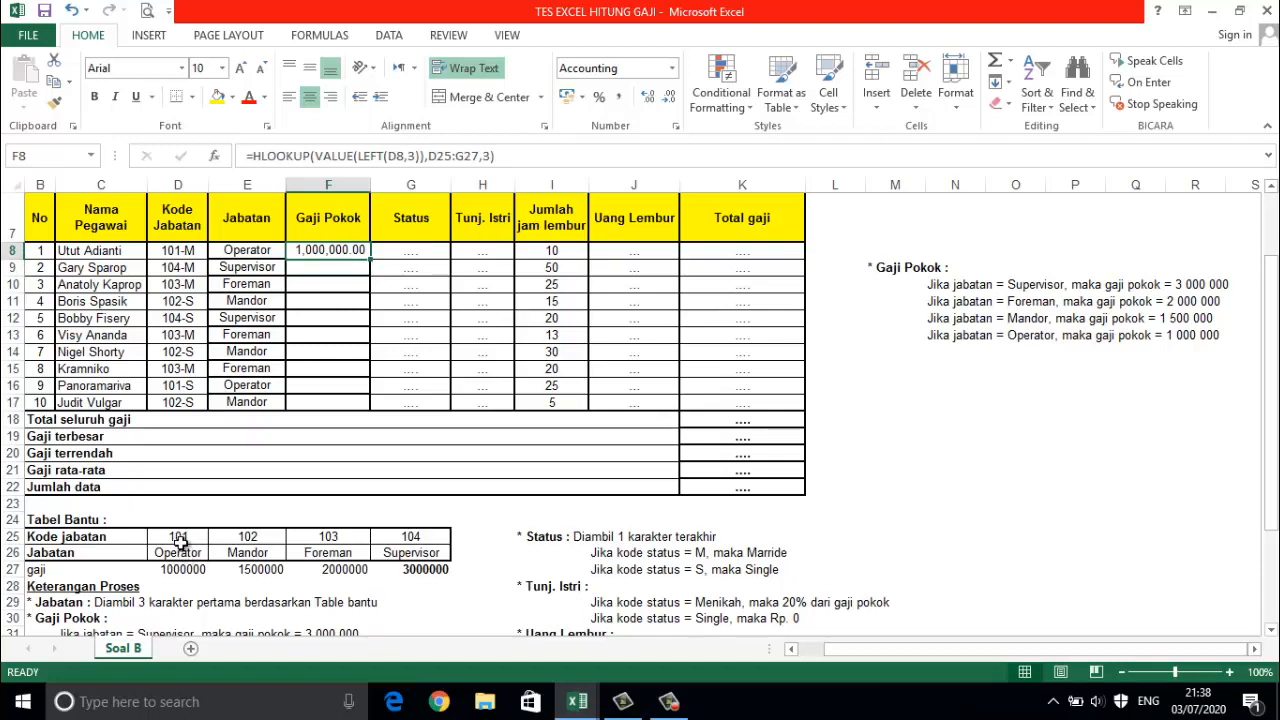
{"action": "left_click", "coordinate": [444, 155]}
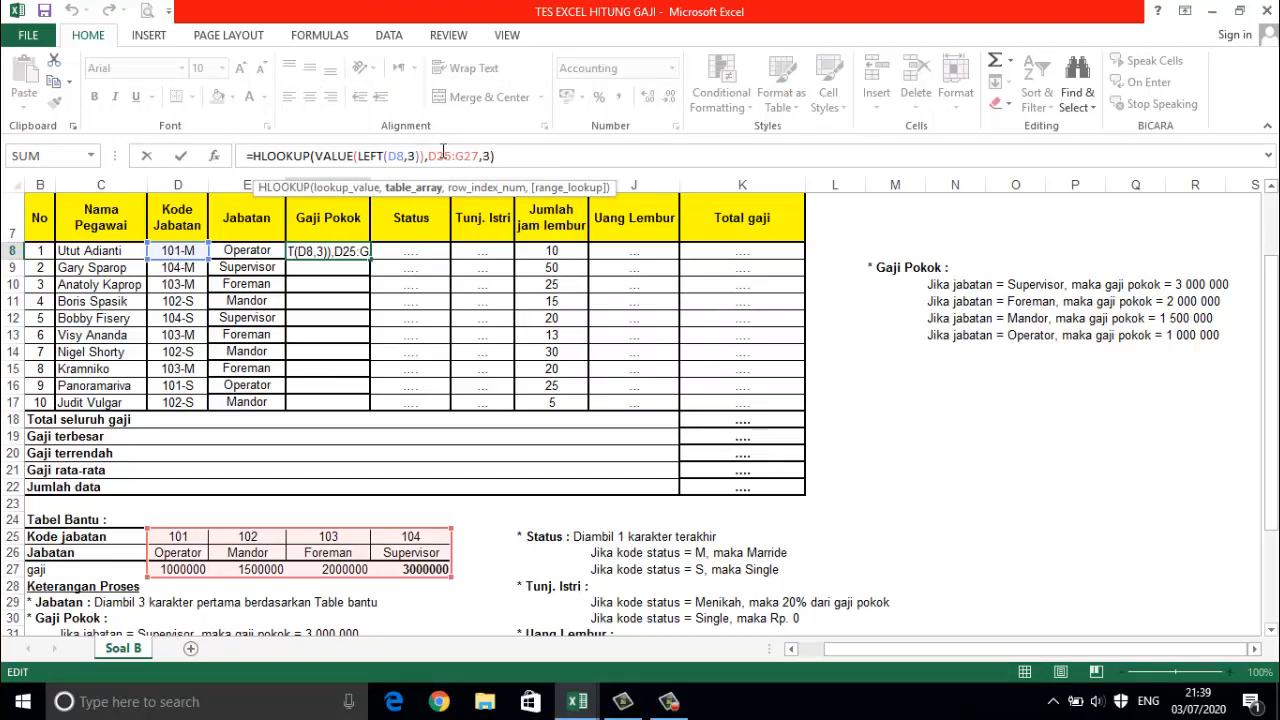
{"action": "key", "text": "F4"}
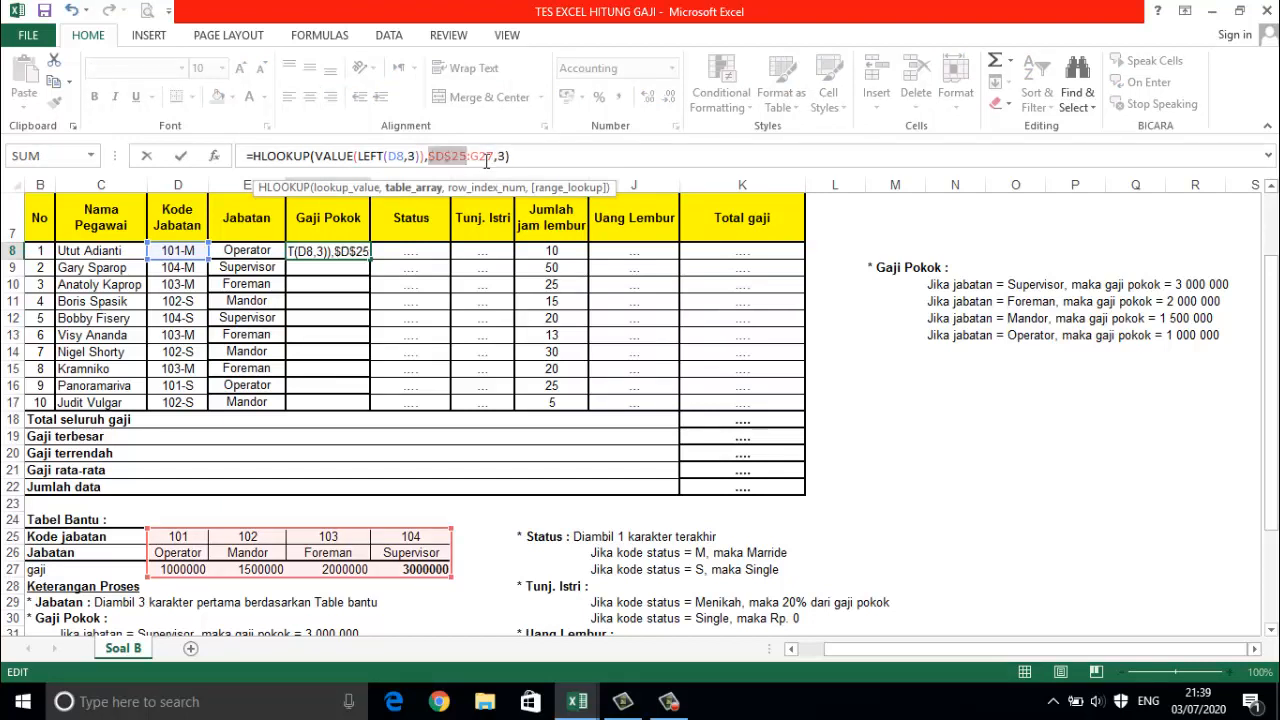
{"action": "left_click", "coordinate": [487, 157]}
{"action": "key", "text": "F4"}
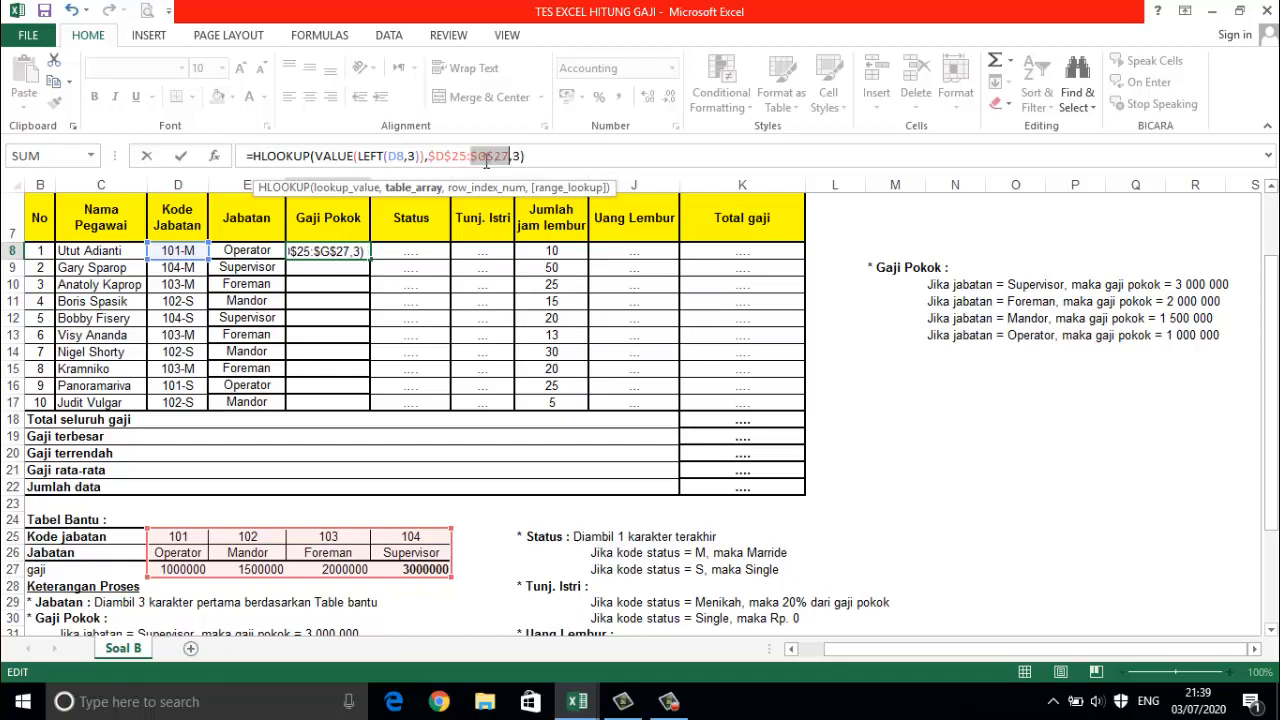
{"action": "key", "text": "Return"}
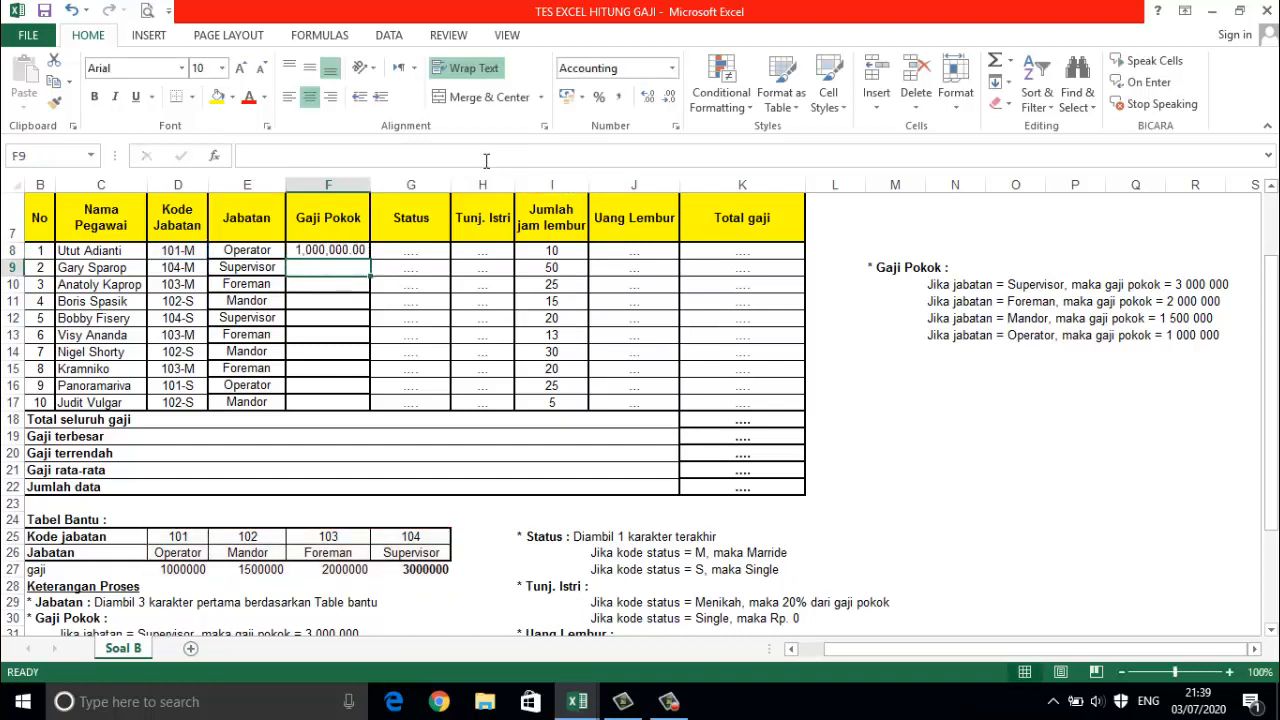
- Fill the HLOOKUP formula from F8 down through F17 in the Gaji Pokok column
{"action": "left_click", "coordinate": [341, 251]}
{"action": "left_click_drag", "start_coordinate": [369, 259], "coordinate": [366, 402]}
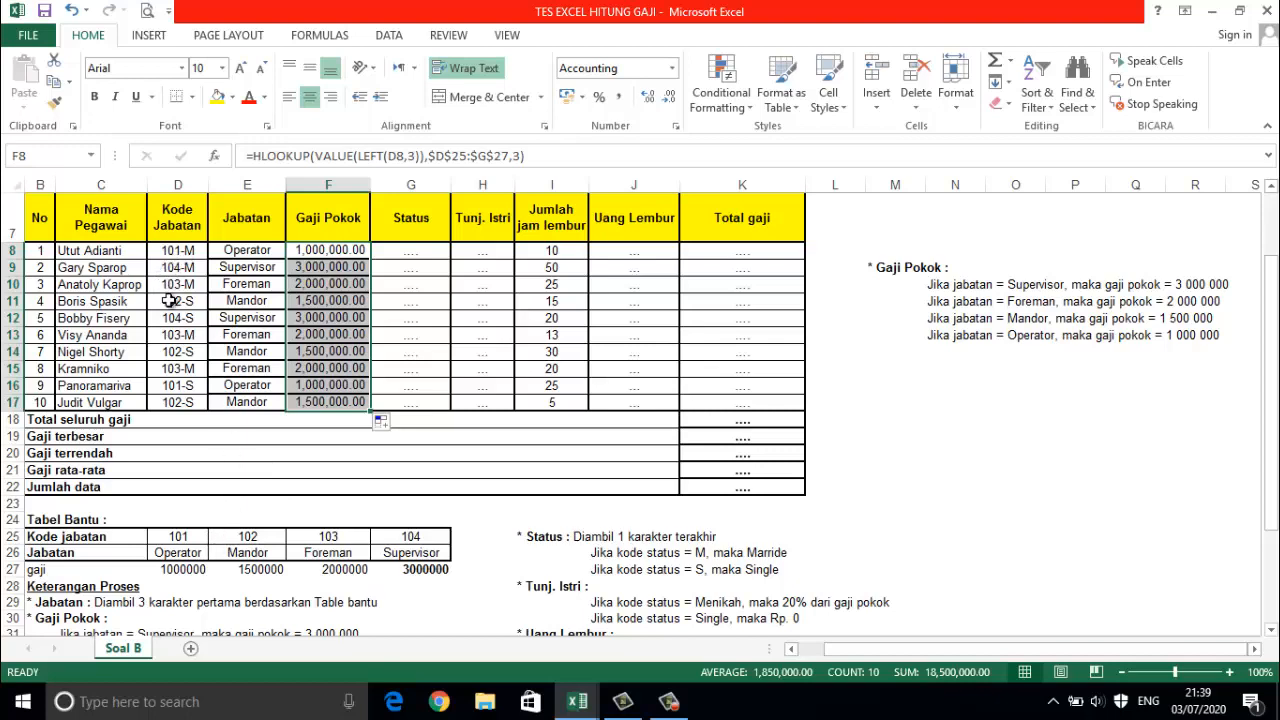
{"action": "scroll", "coordinate": [260, 429], "scroll_direction": "down", "scroll_amount": 2}
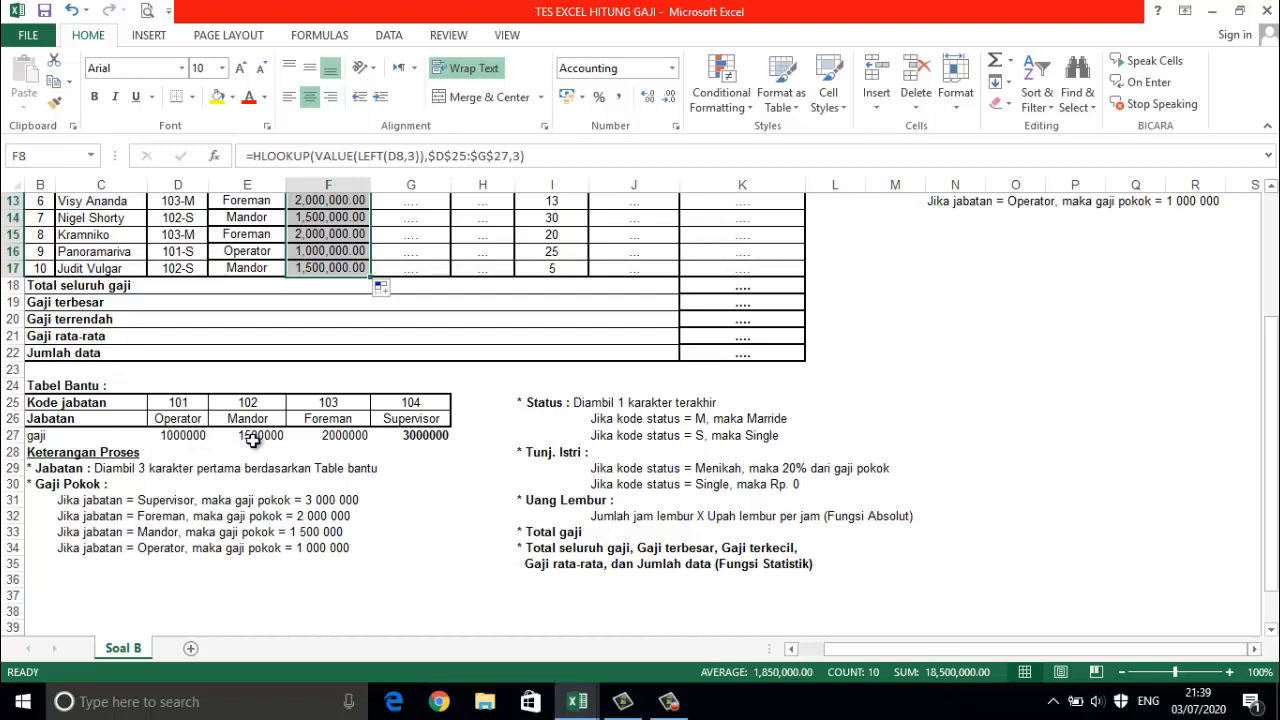
{"action": "scroll", "coordinate": [253, 441], "scroll_direction": "up", "scroll_amount": 2}
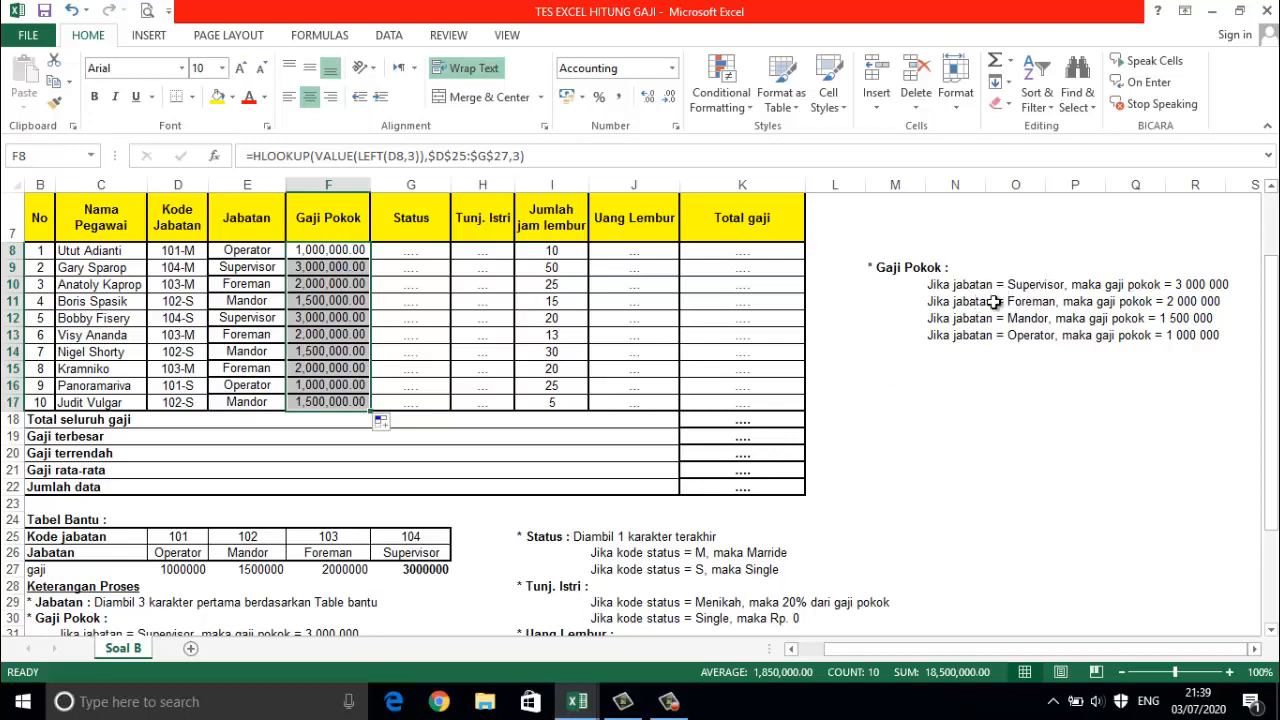
- Switch to the exam workbook and start an IF formula in Status cell G5 with the logical test F5>=70
{"action": "mouse_move", "coordinate": [586, 712]}
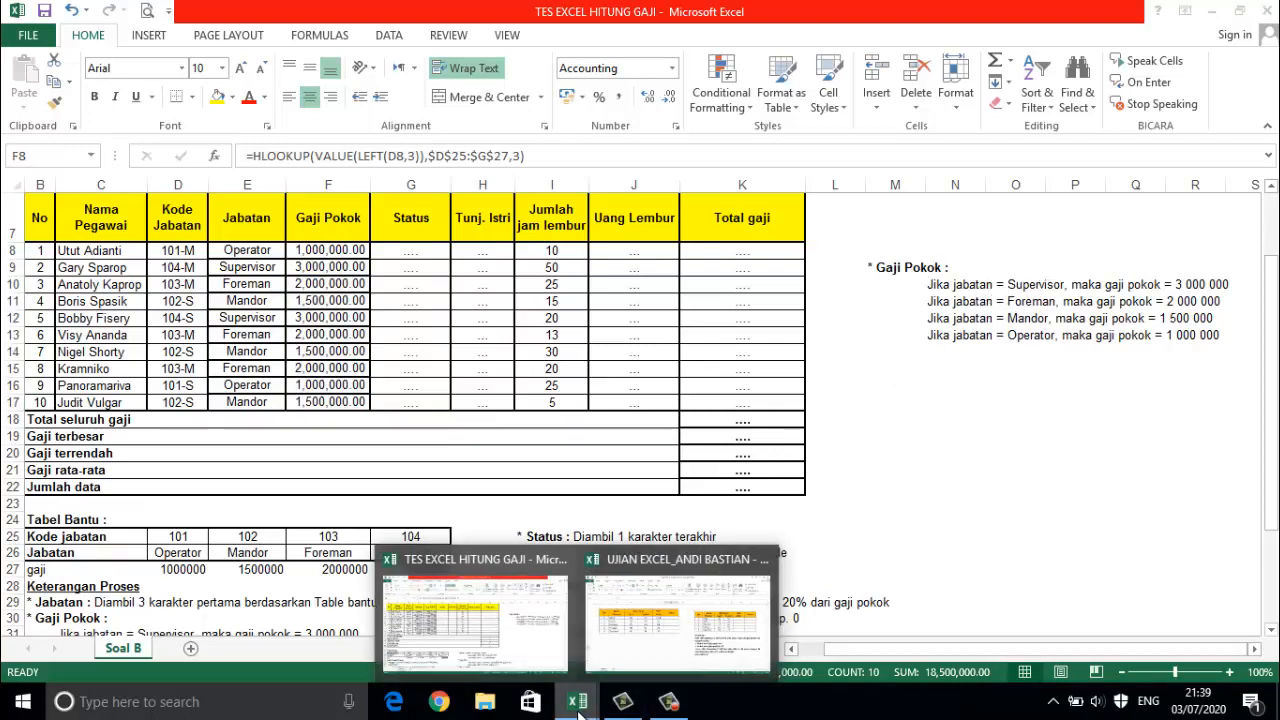
{"action": "left_click", "coordinate": [646, 649]}
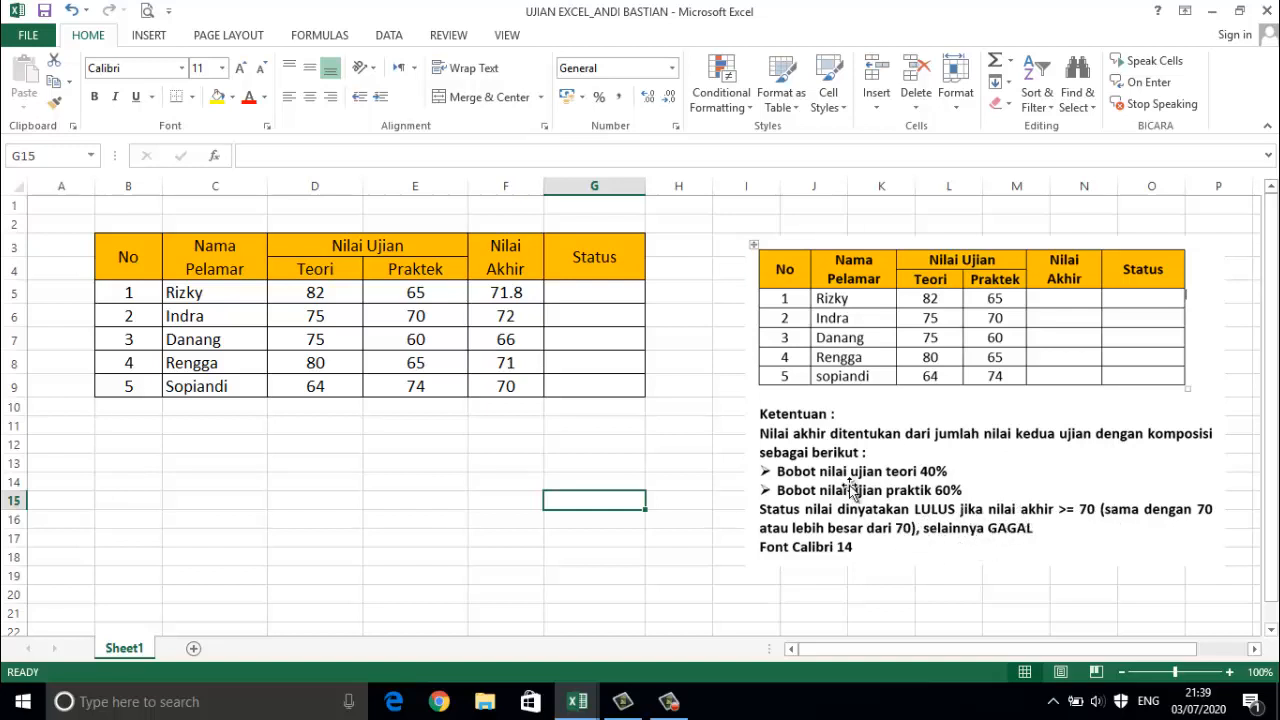
{"action": "left_click", "coordinate": [573, 297]}
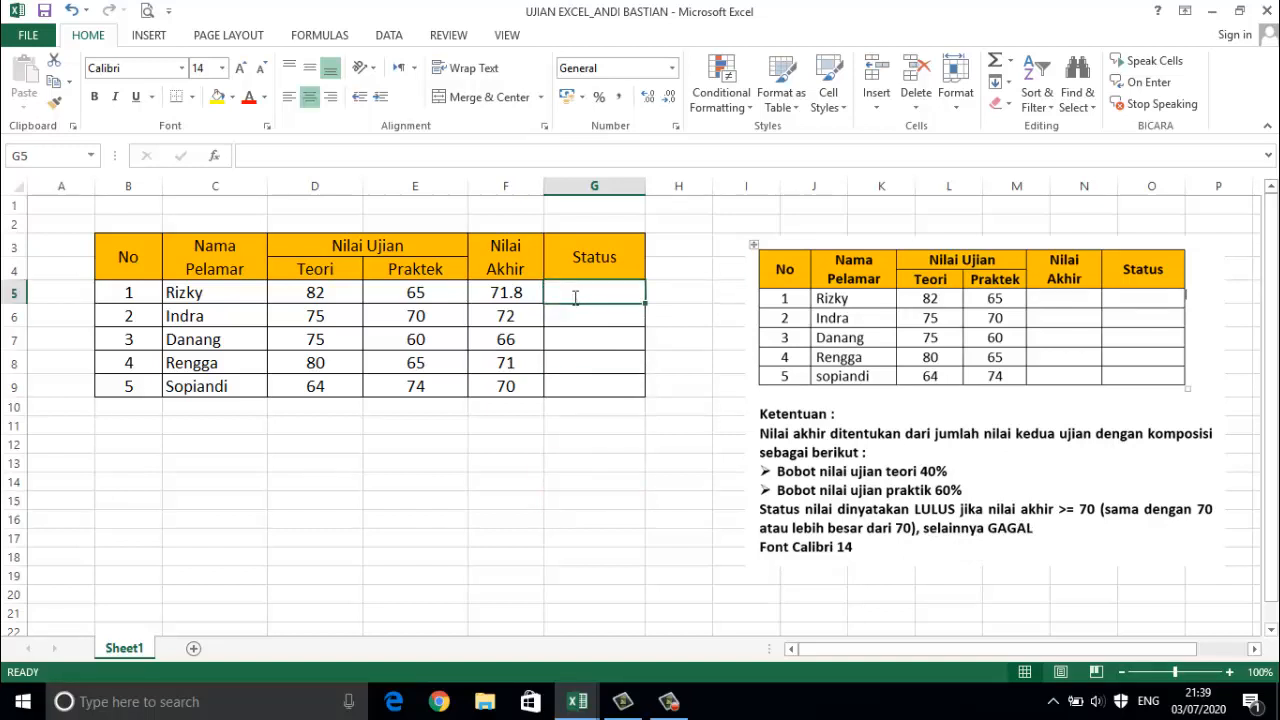
{"action": "type", "text": "=if"}
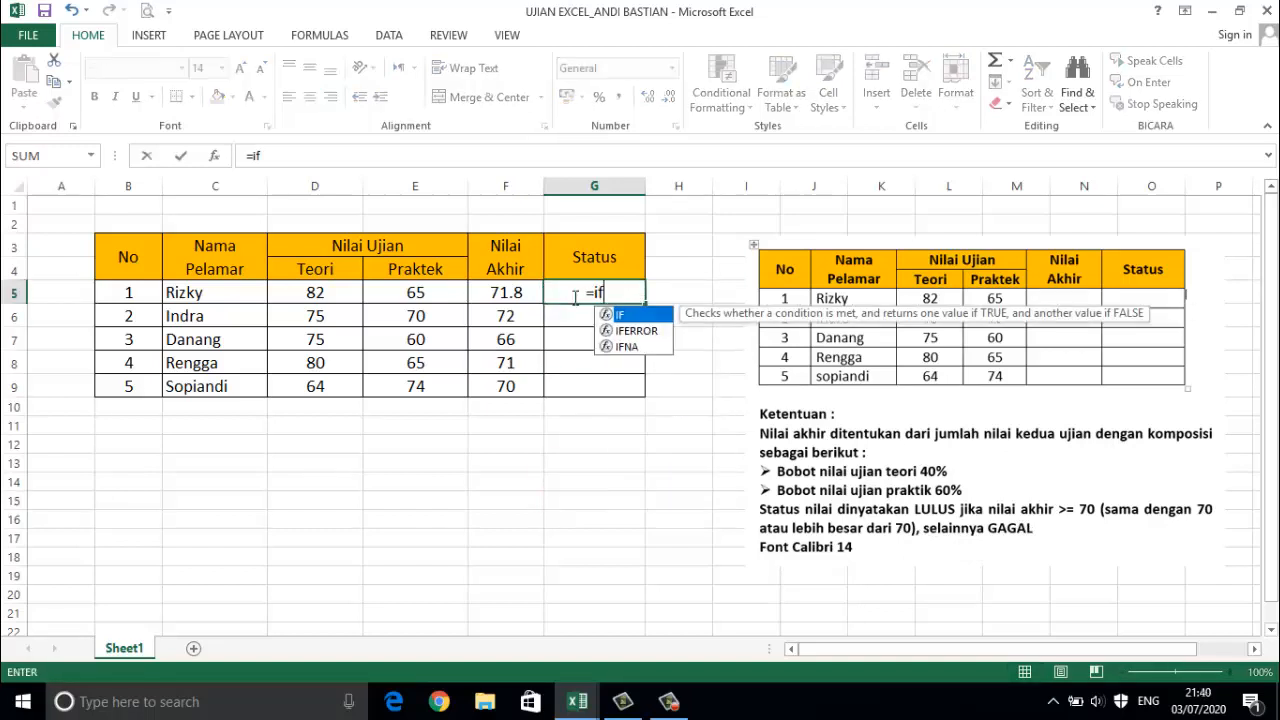
{"action": "type", "text": "("}
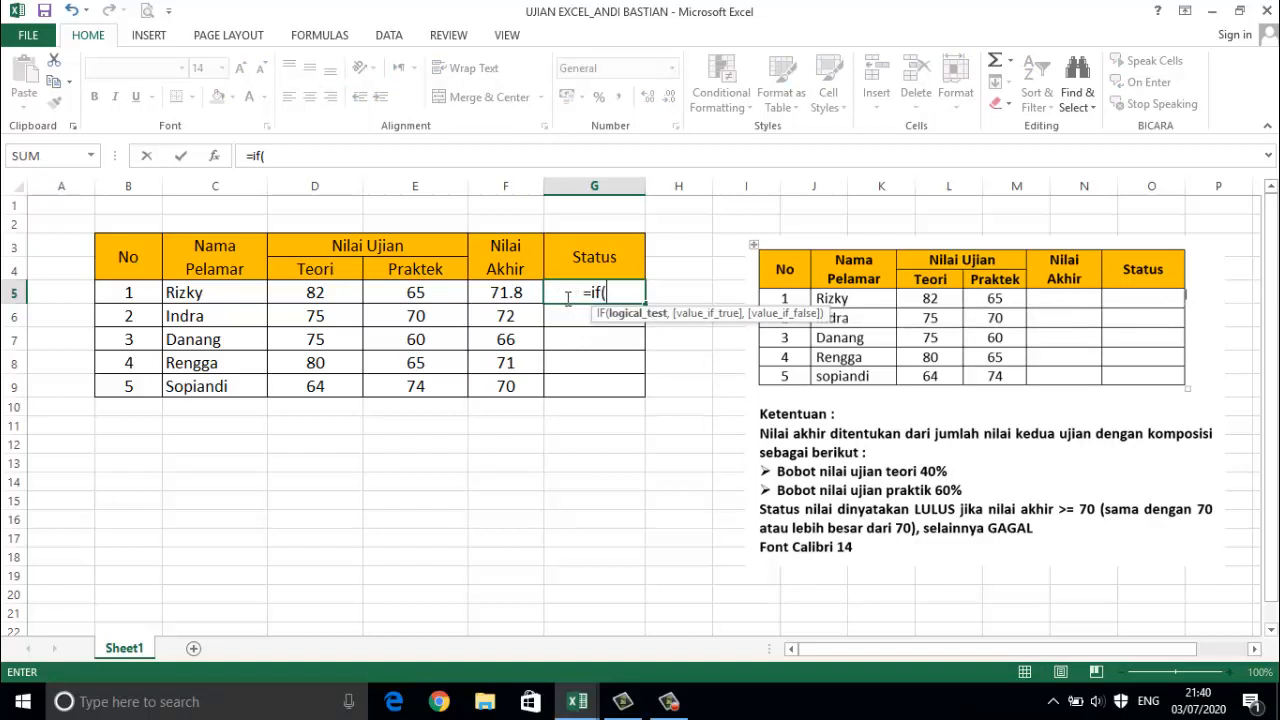
{"action": "left_click", "coordinate": [508, 293]}
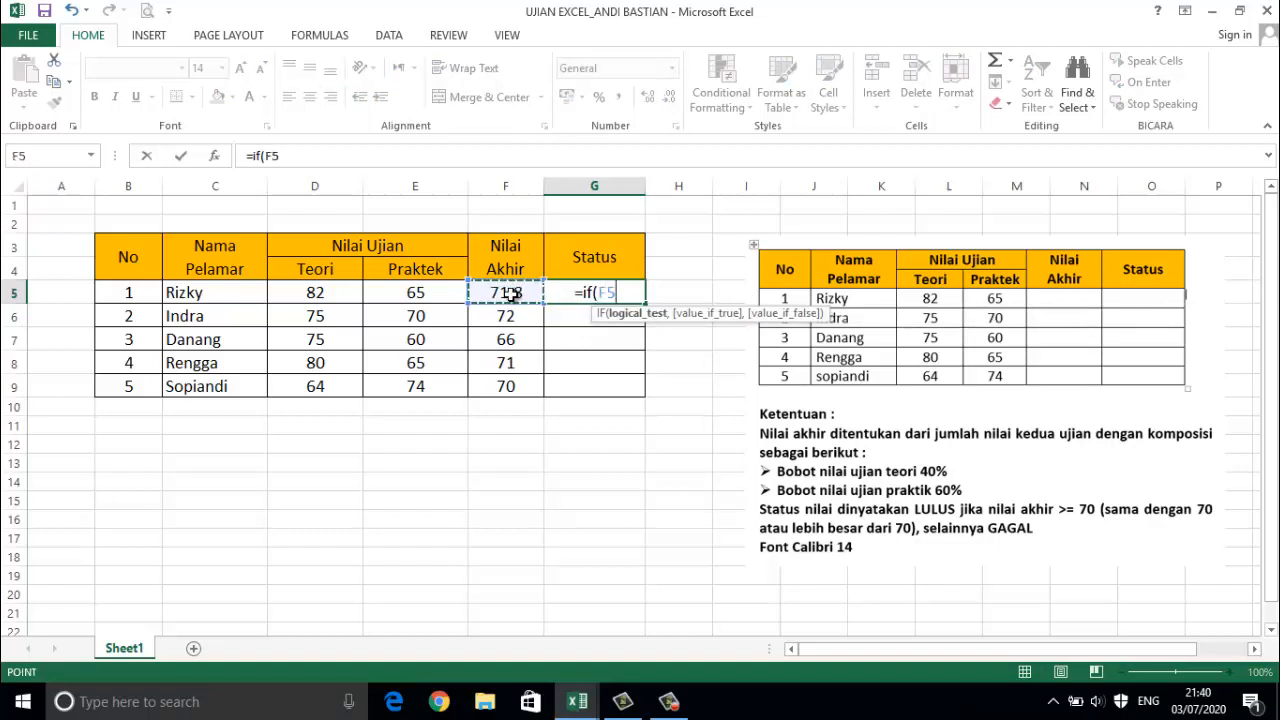
{"action": "type", "text": ">"}
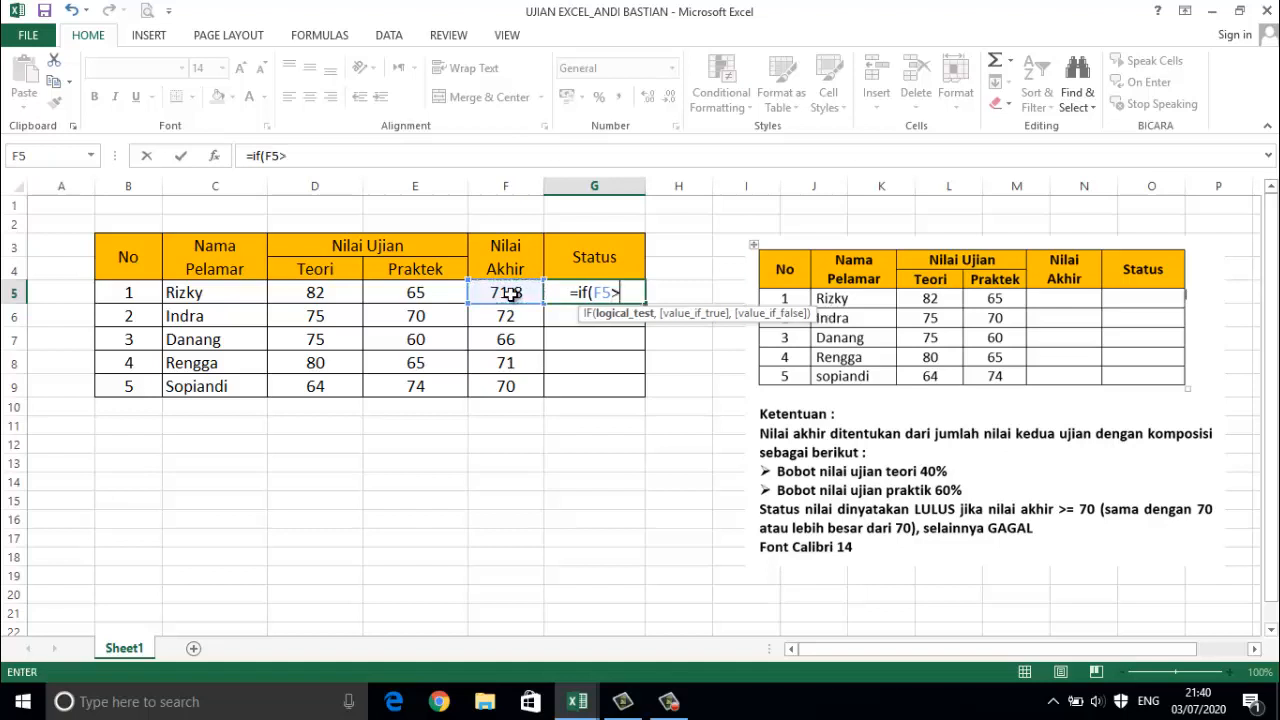
{"action": "type", "text": "=70"}
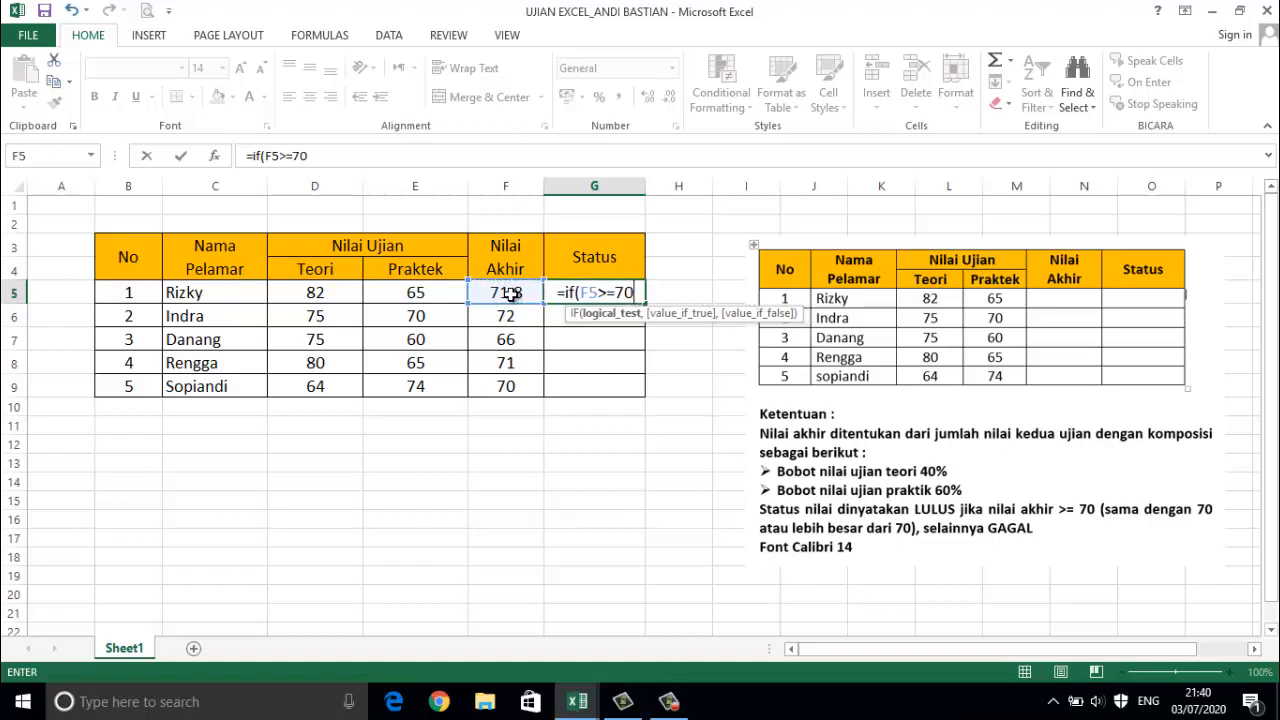
- Complete the G5 IF formula with "LULUS" as the true result and "GAGAL" as the false result
{"action": "type", "text": ","}
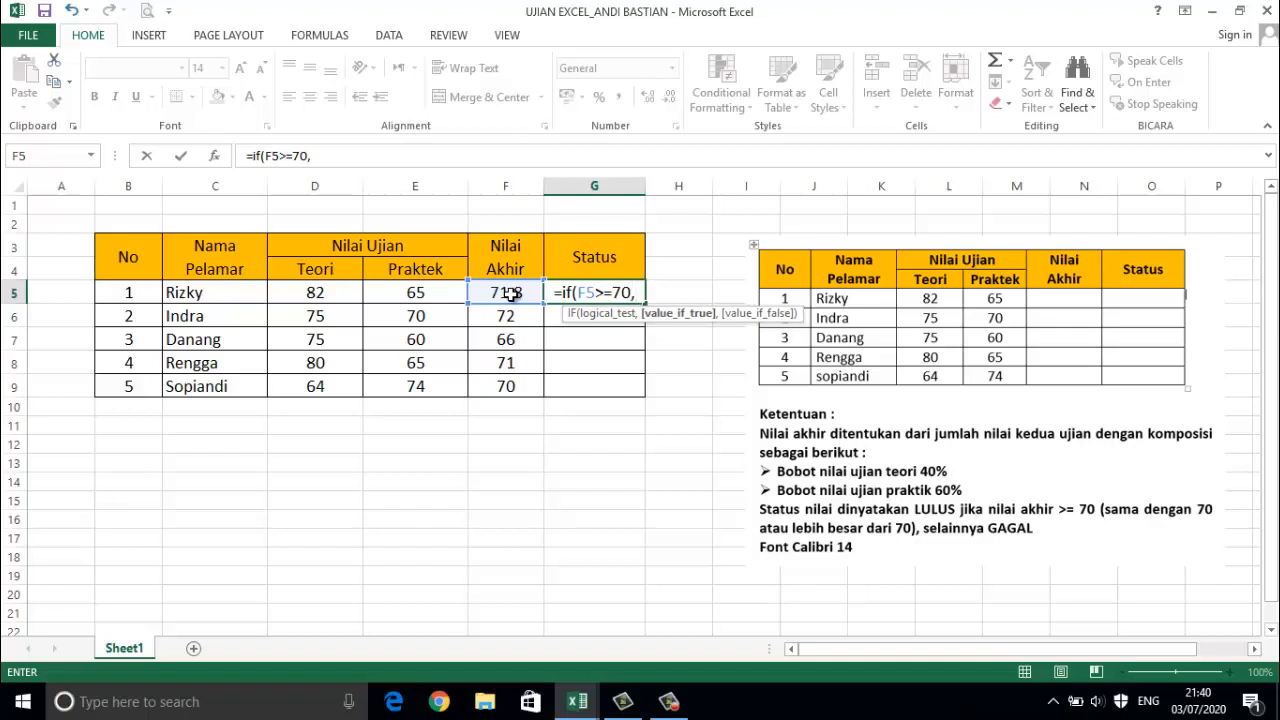
{"action": "type", "text": "\""}
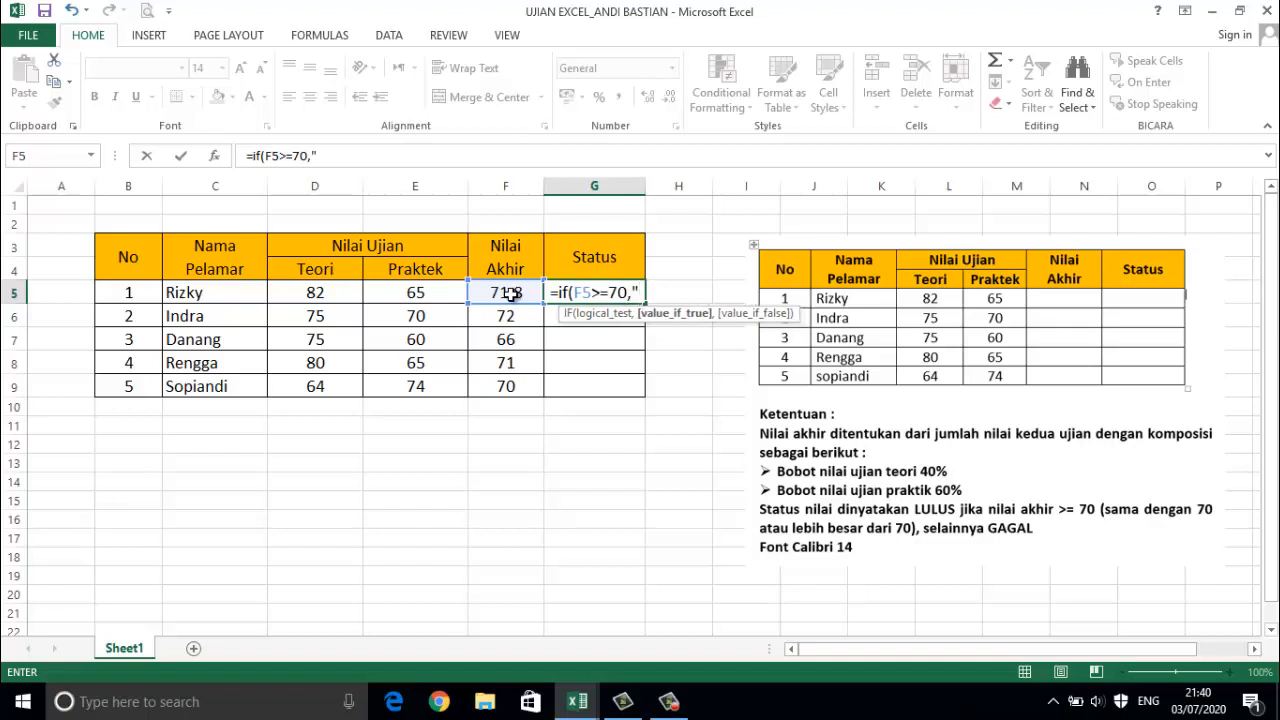
{"action": "type", "text": "LU"}
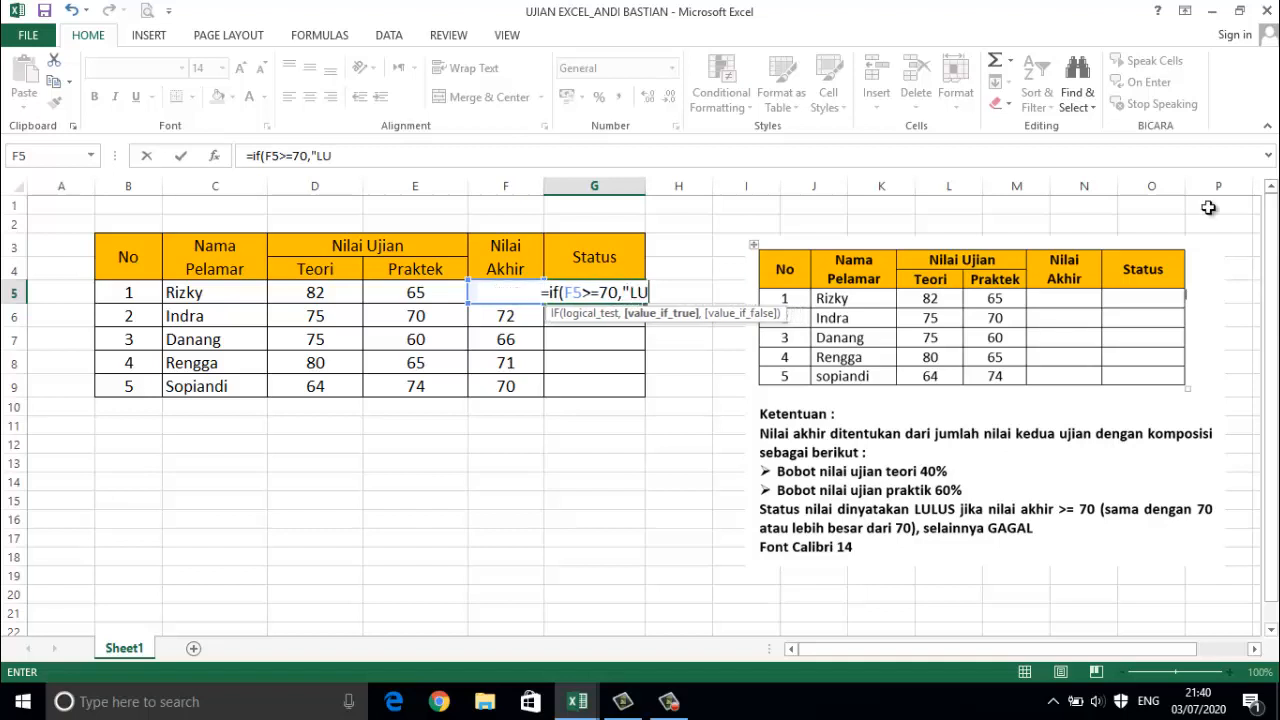
{"action": "type", "text": "LUS"}
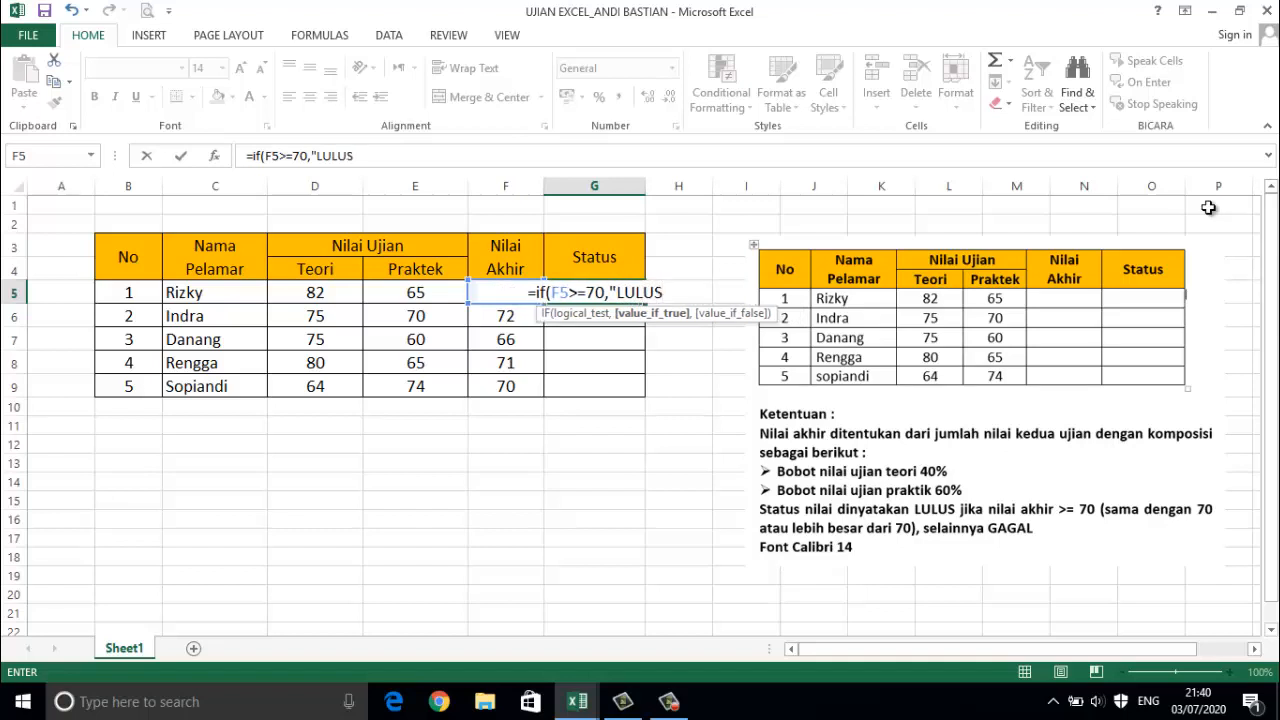
{"action": "type", "text": "\""}
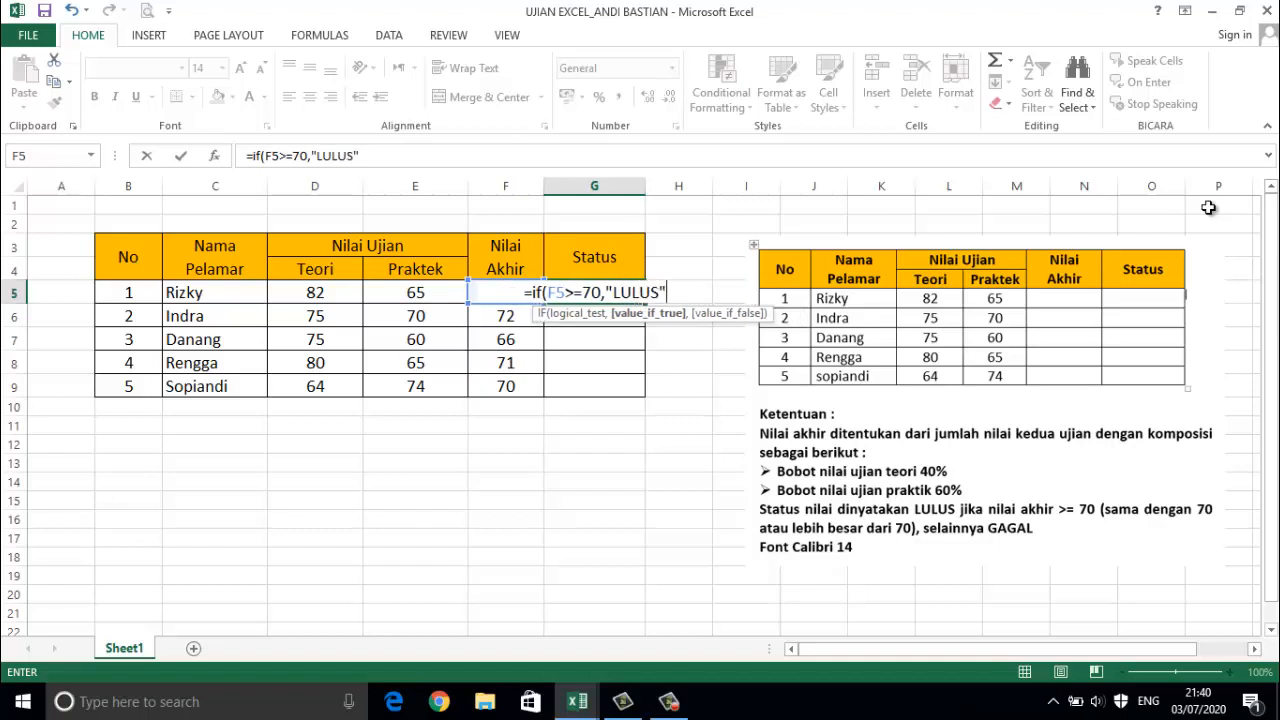
{"action": "type", "text": ","}
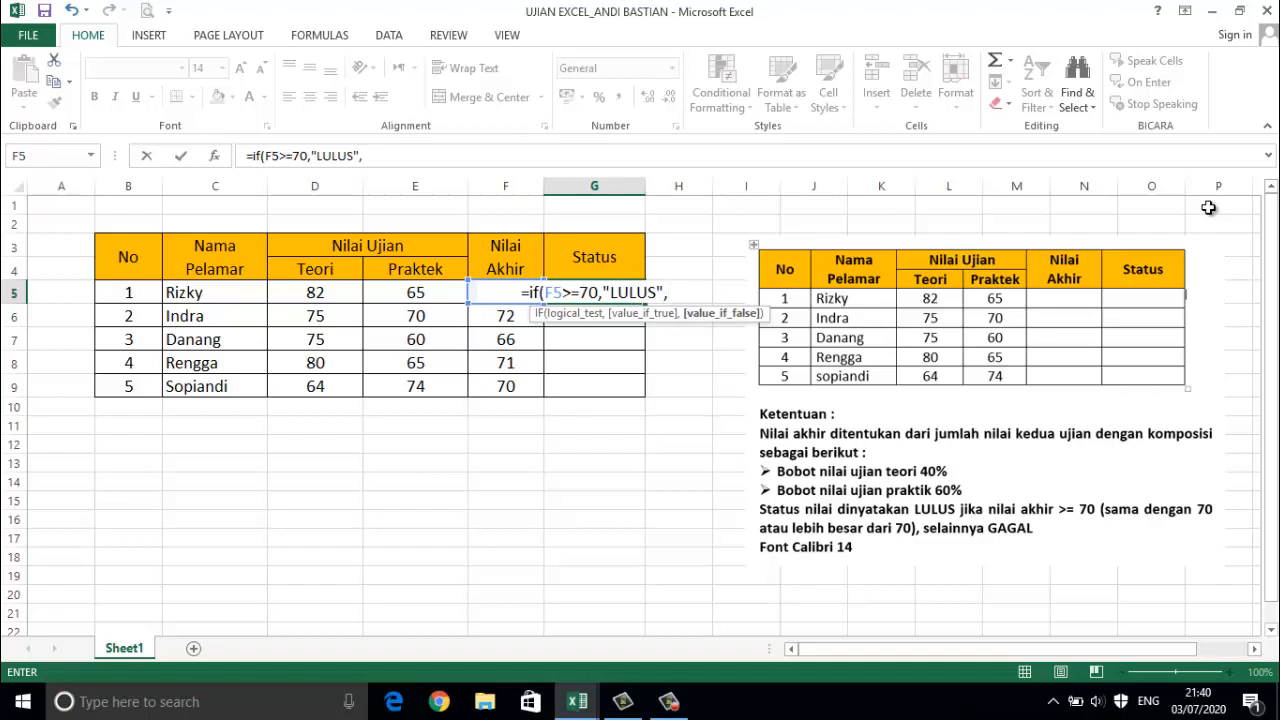
{"action": "type", "text": "\"G"}
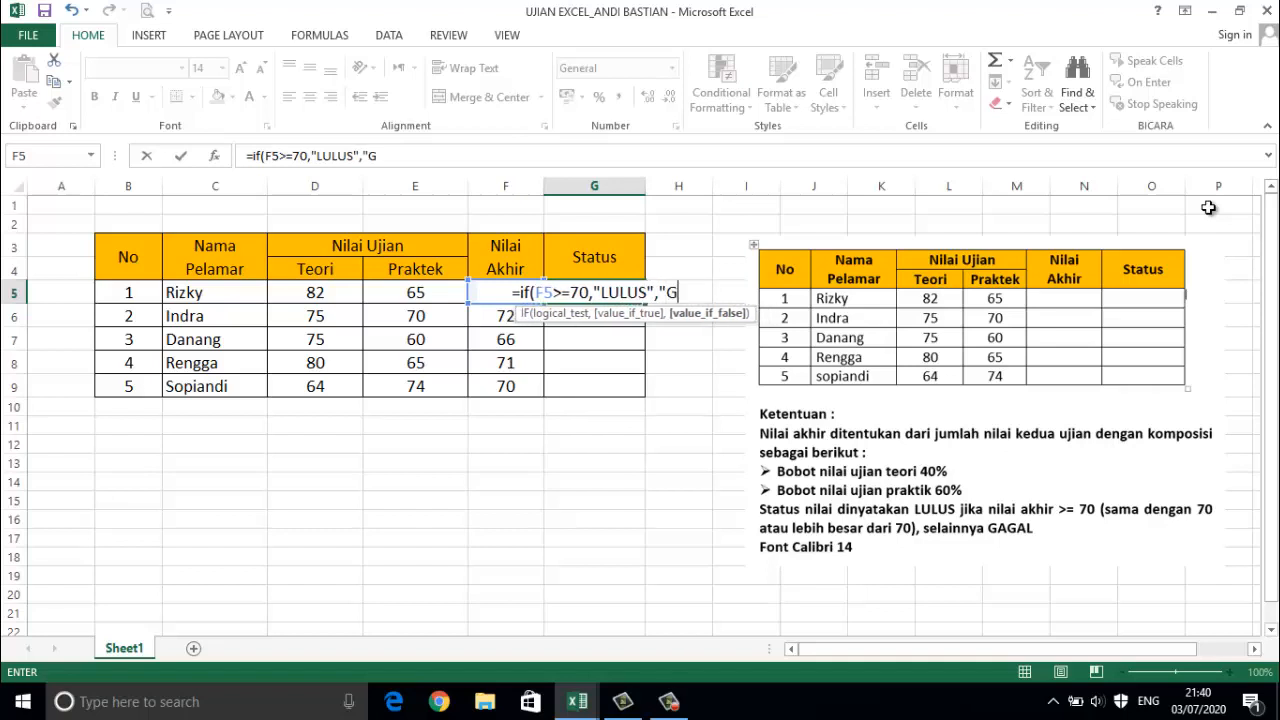
{"action": "type", "text": "AGAL"}
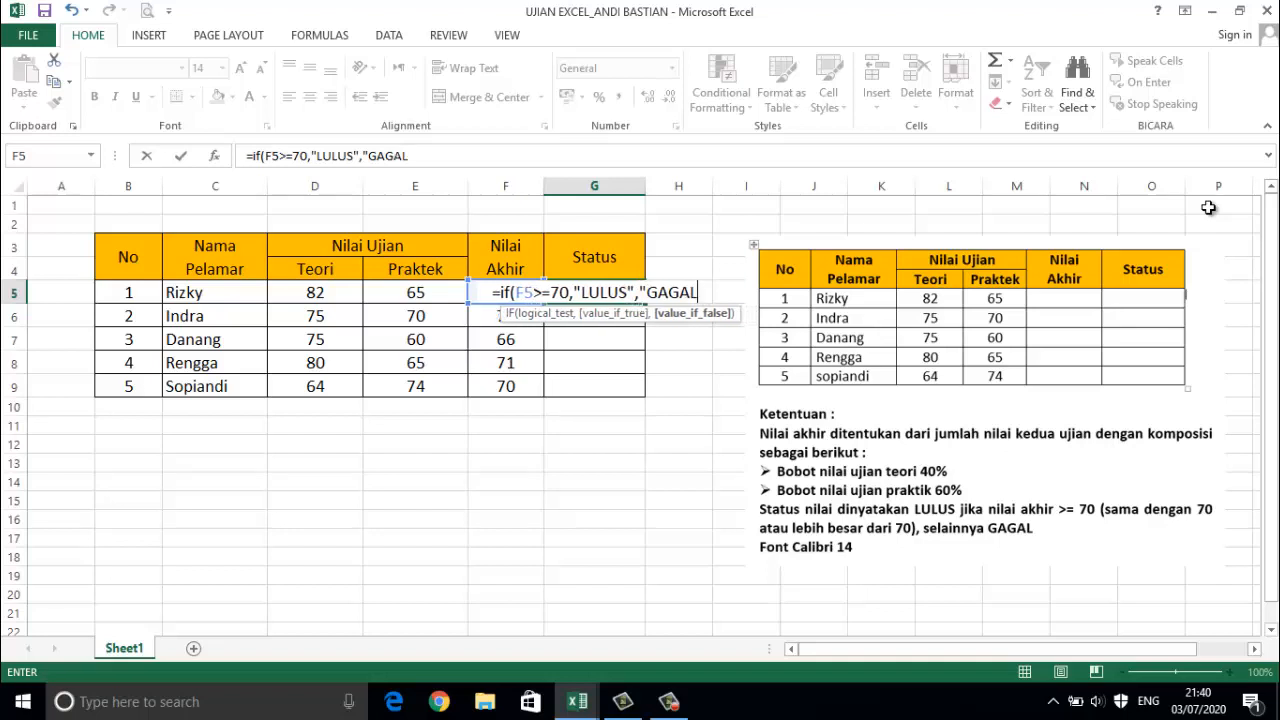
{"action": "type", "text": "\""}
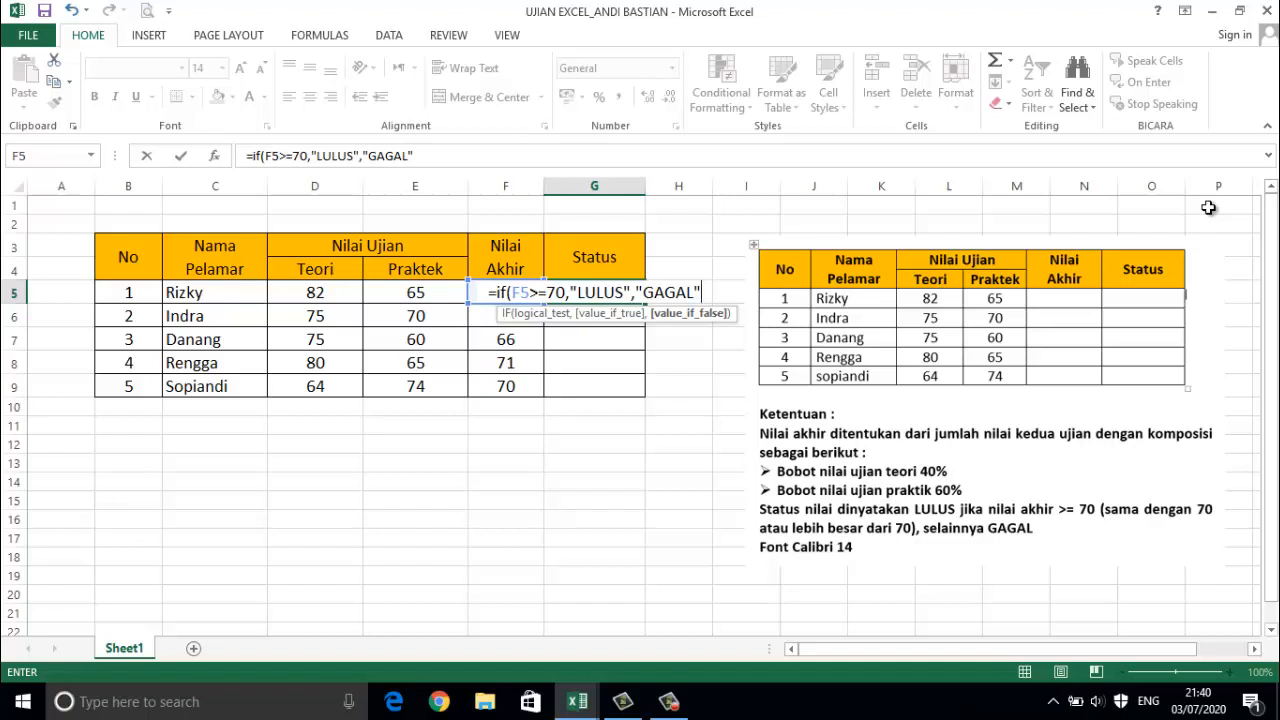
{"action": "type", "text": ")"}
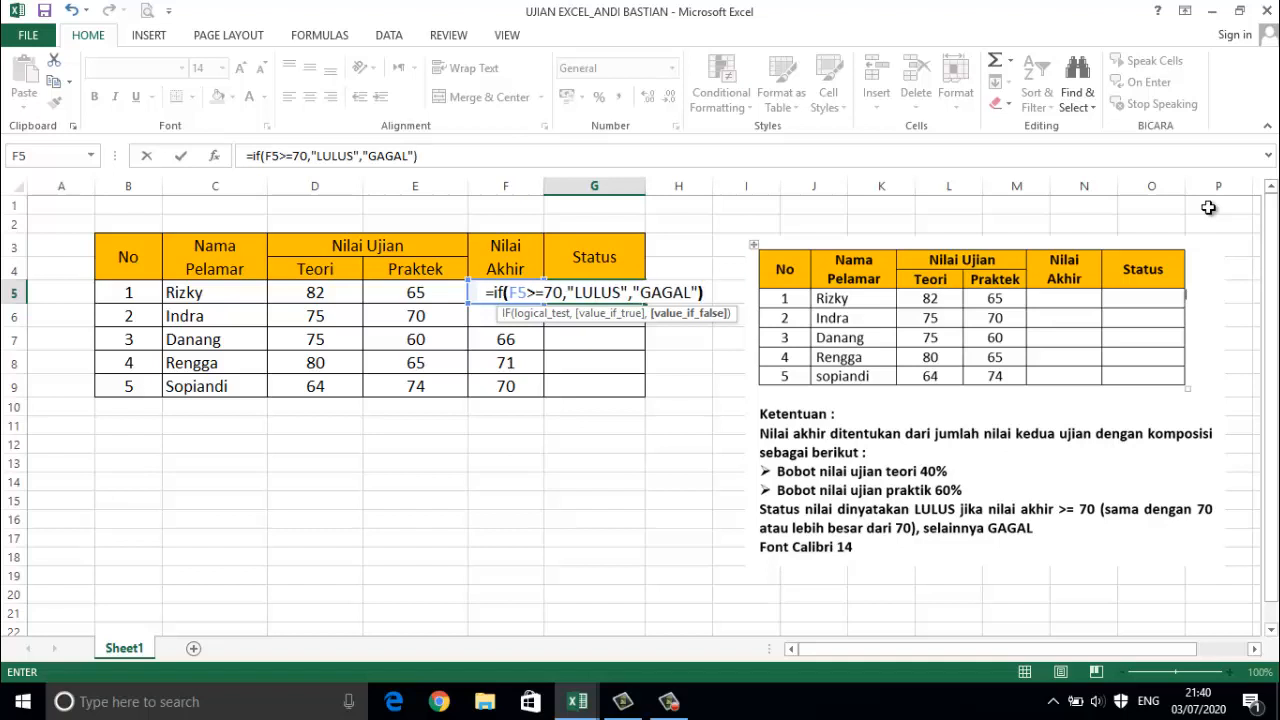
{"action": "key", "text": "Return"}
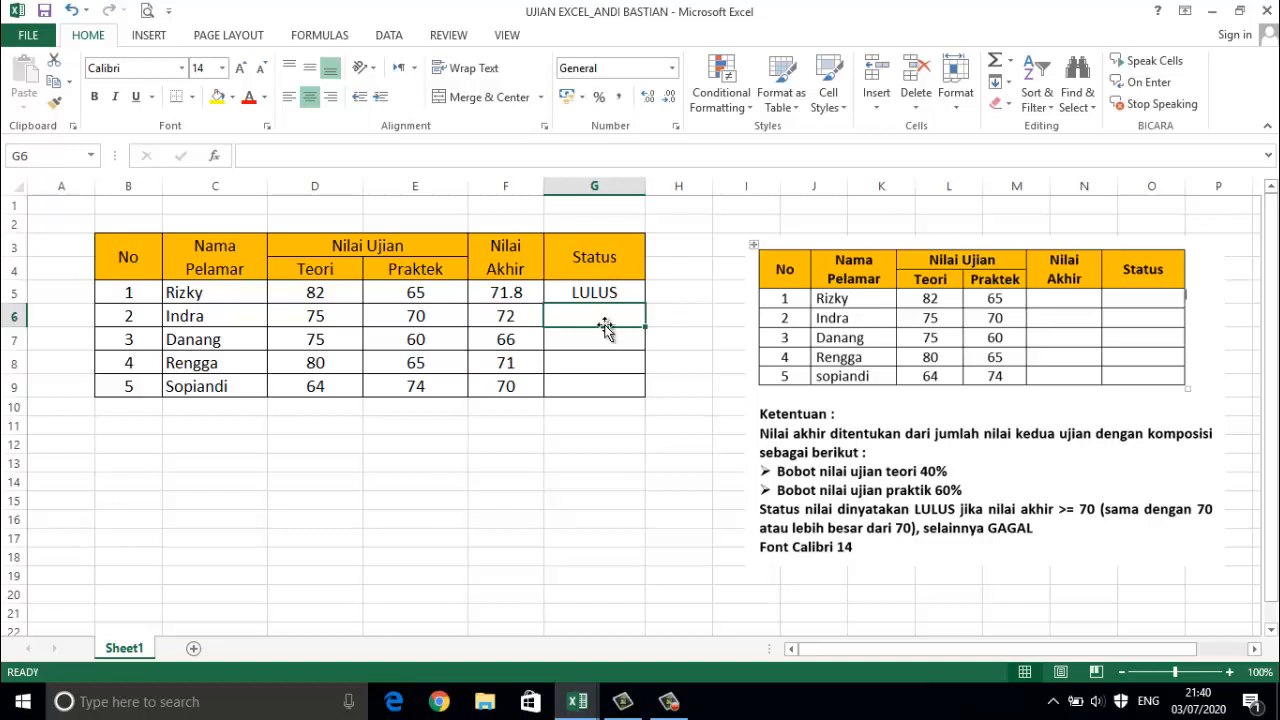
- Fill the IF formula from G5 down through G9 in the Status column
{"action": "left_click", "coordinate": [588, 291]}
{"action": "left_click_drag", "start_coordinate": [645, 302], "coordinate": [646, 402]}
{"action": "left_click", "coordinate": [640, 426]}
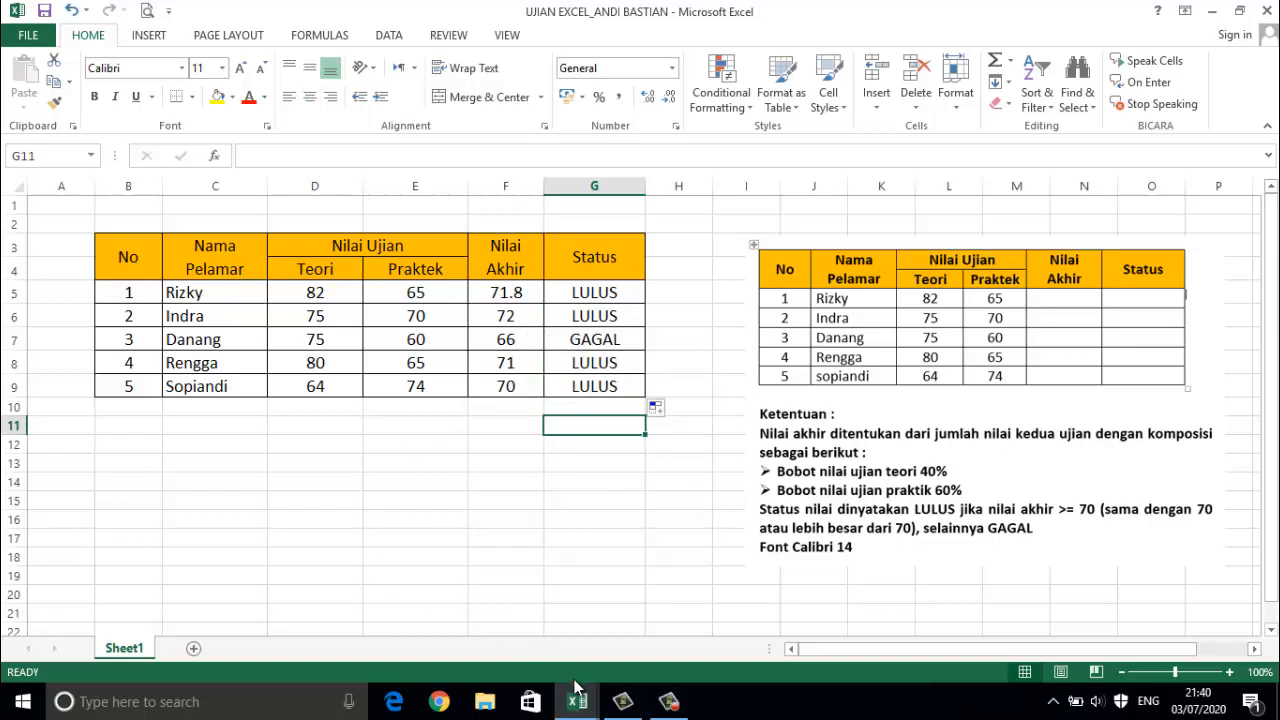
- Return to the TES EXCEL HITUNG GAJI workbook and review the Keterangan Proses rules and the payroll table
{"action": "mouse_move", "coordinate": [577, 698]}
{"action": "left_click", "coordinate": [527, 666]}
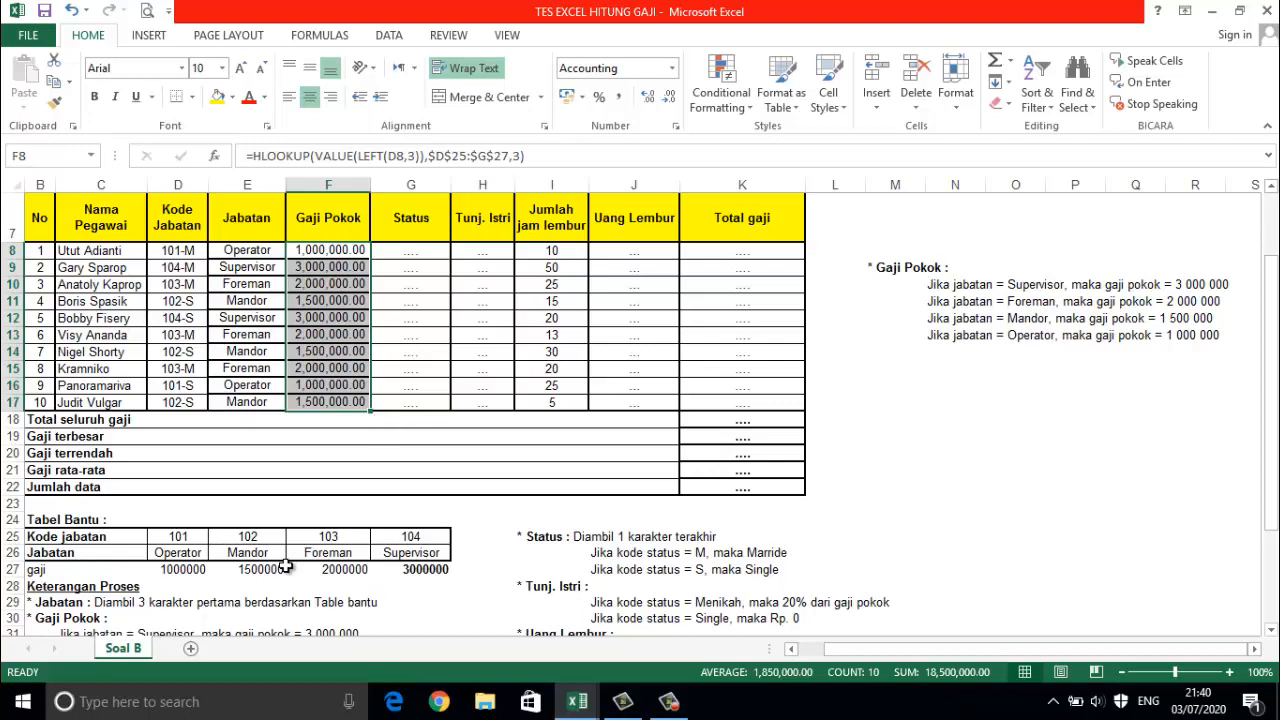
{"action": "scroll", "coordinate": [285, 567], "scroll_direction": "down", "scroll_amount": 1}
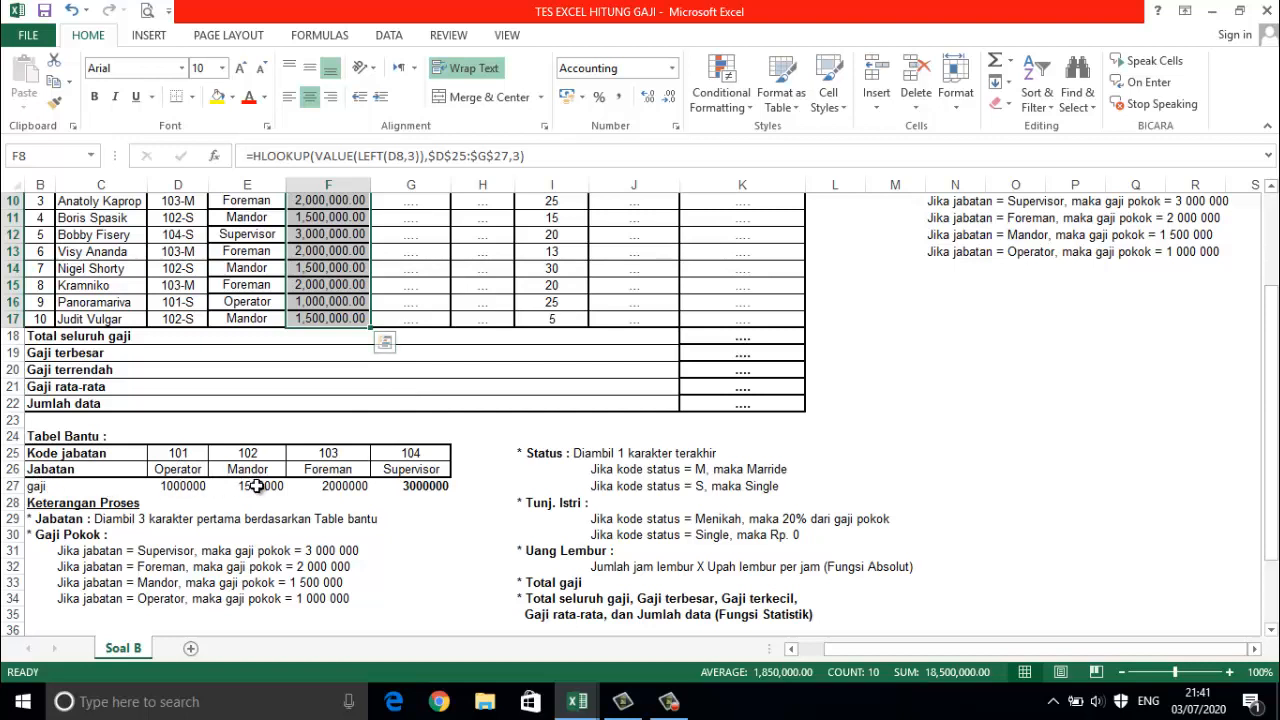
{"action": "scroll", "coordinate": [257, 486], "scroll_direction": "up", "scroll_amount": 2}
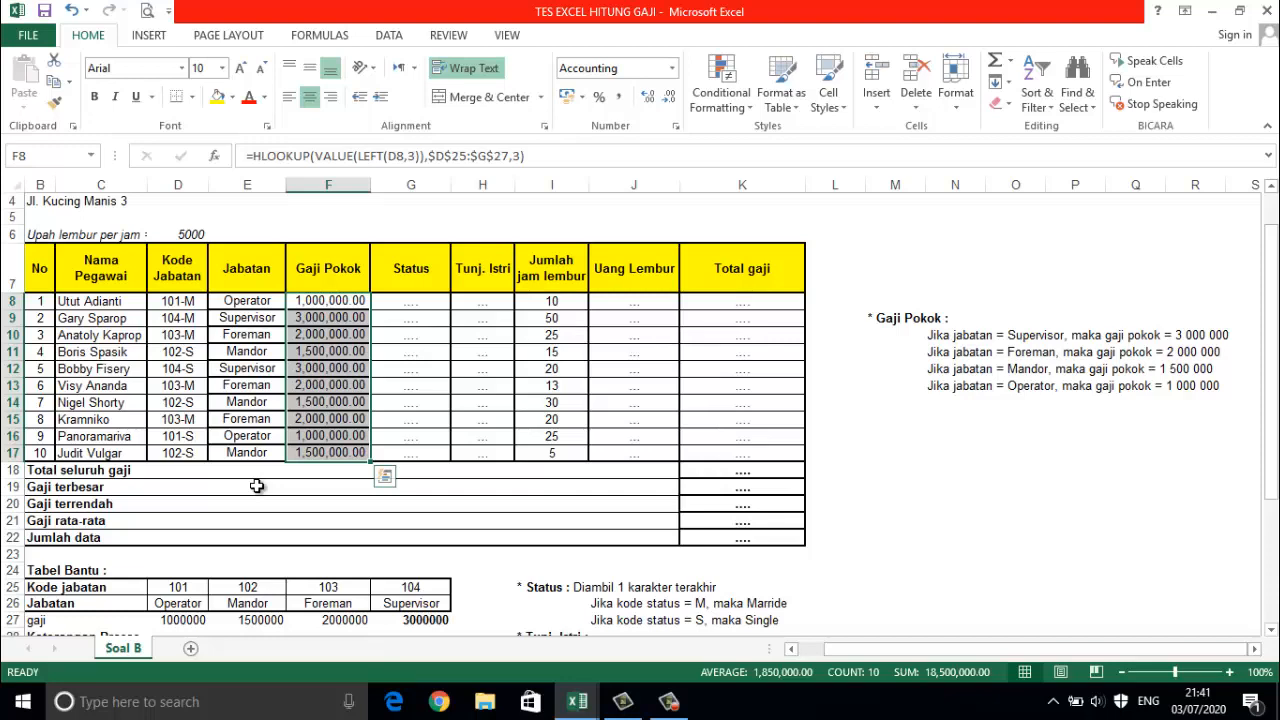
{"action": "scroll", "coordinate": [257, 486], "scroll_direction": "up", "scroll_amount": 1}
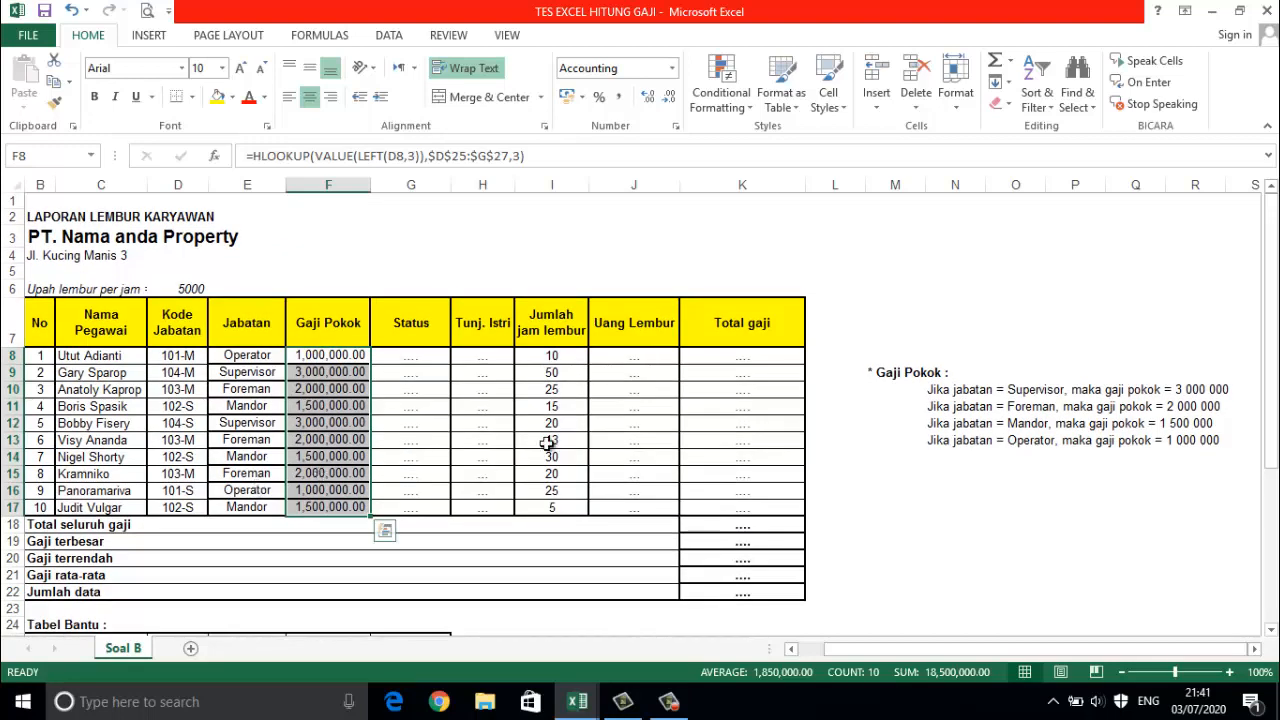